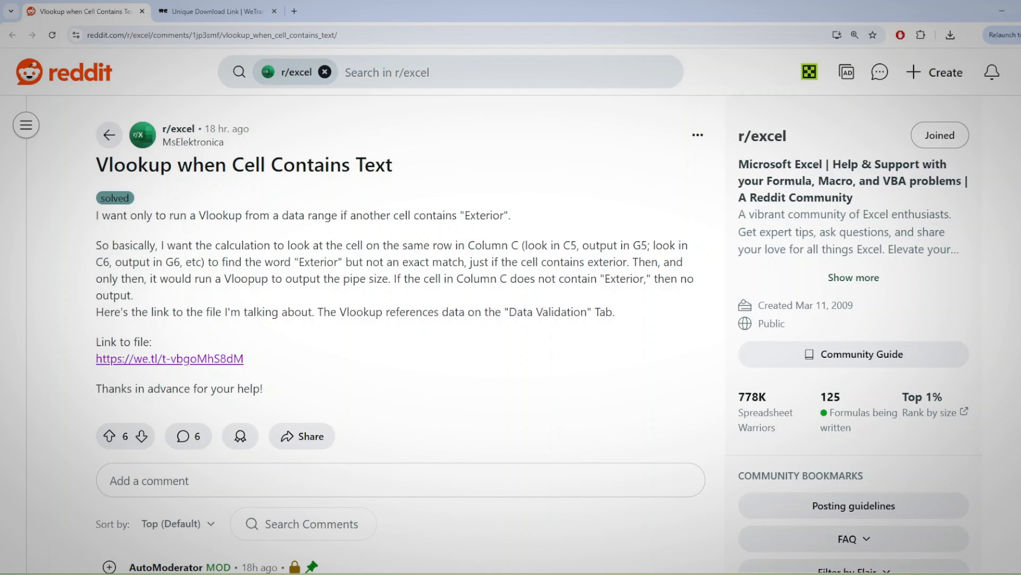
Read the Reddit post's requirement about matching the word "Exterior", and switch to the Excel workbook
{"action": "left_click_drag", "start_coordinate": [294, 261], "coordinate": [334, 261]}
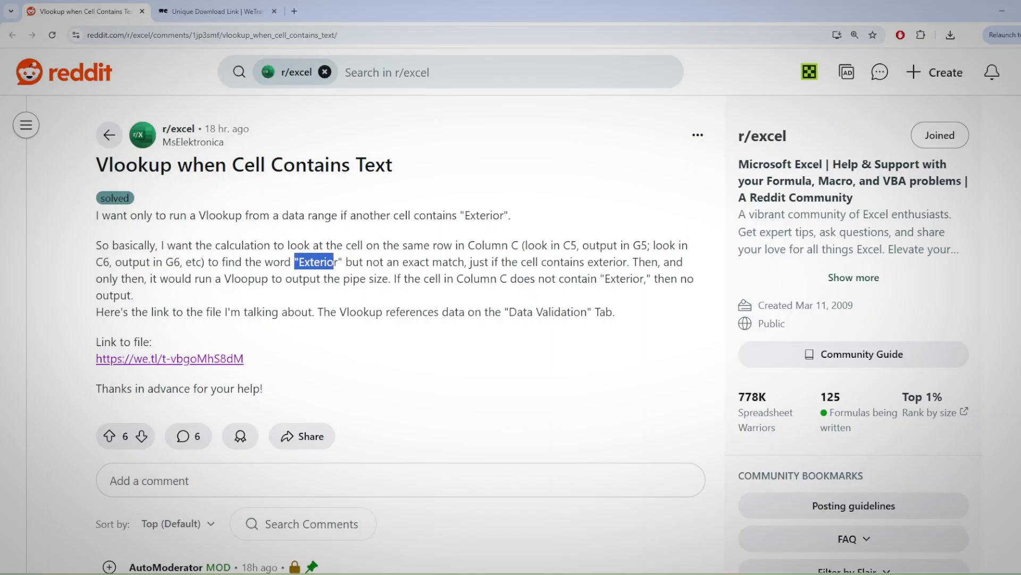
{"action": "left_click", "coordinate": [333, 262]}
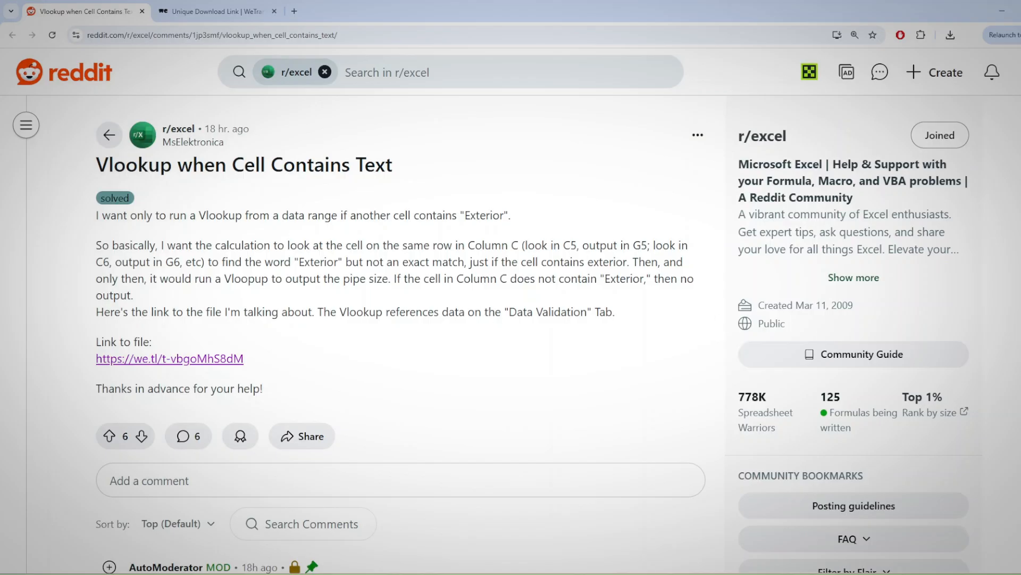
{"action": "key", "text": "alt+Tab"}
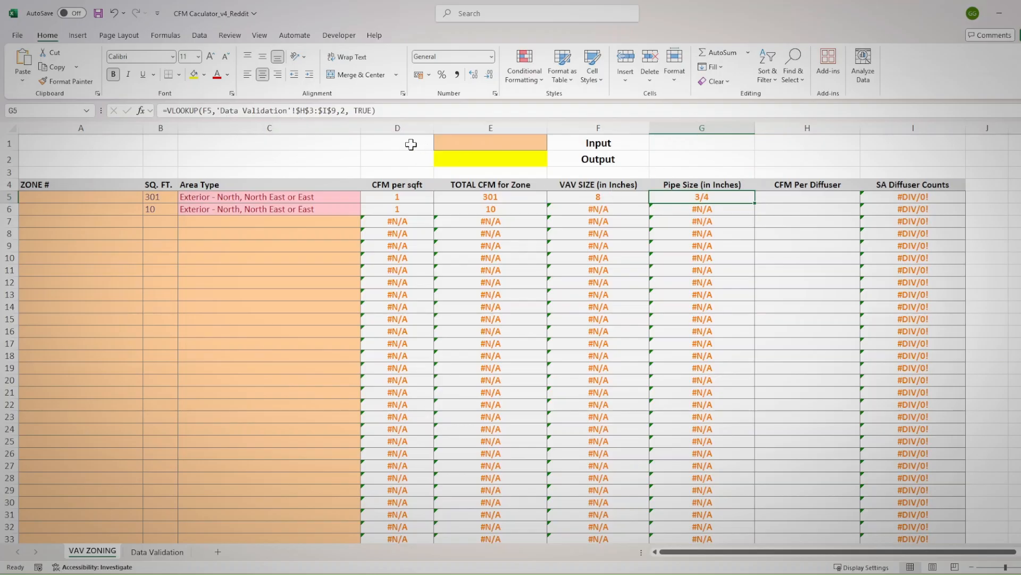
Examine the Pipe Size values in the Data Validation sheet's VAV Sizing Table and the VAV size formula in F5 of VAV ZONING
{"action": "left_click", "coordinate": [167, 556]}
{"action": "left_click_drag", "start_coordinate": [554, 180], "coordinate": [598, 229]}
{"action": "left_click_drag", "start_coordinate": [591, 181], "coordinate": [600, 230]}
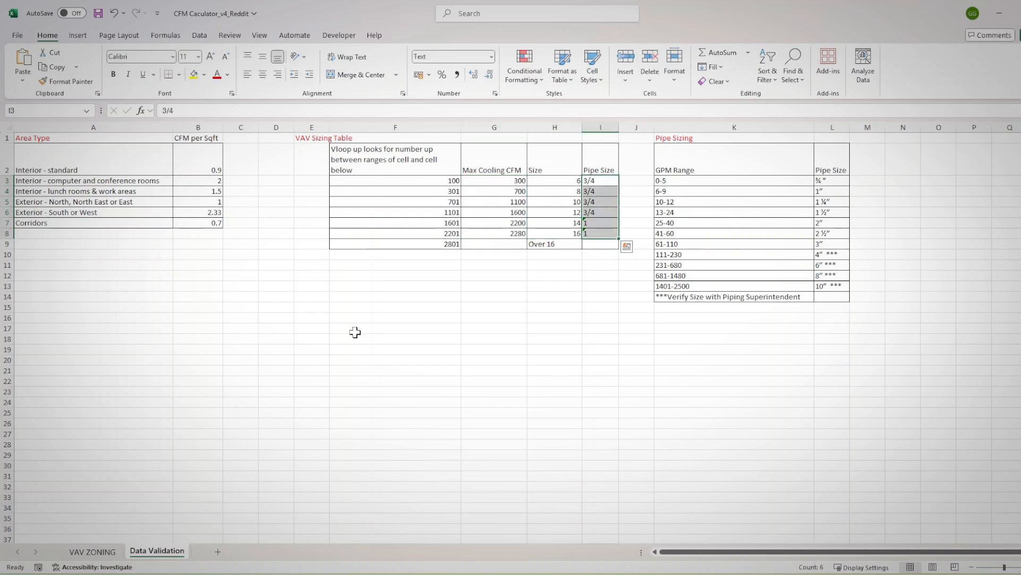
{"action": "left_click", "coordinate": [89, 554]}
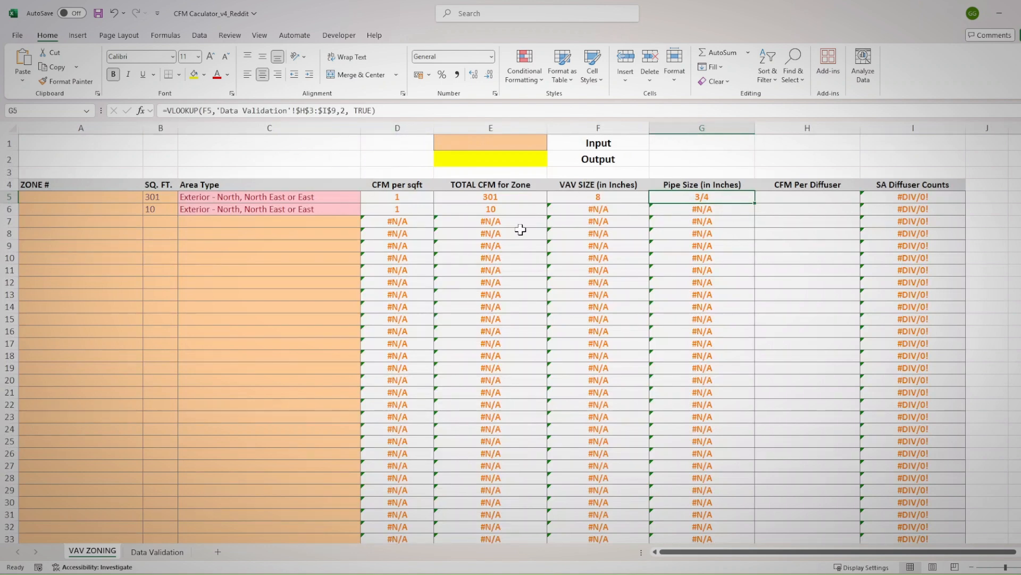
{"action": "left_click", "coordinate": [601, 198]}
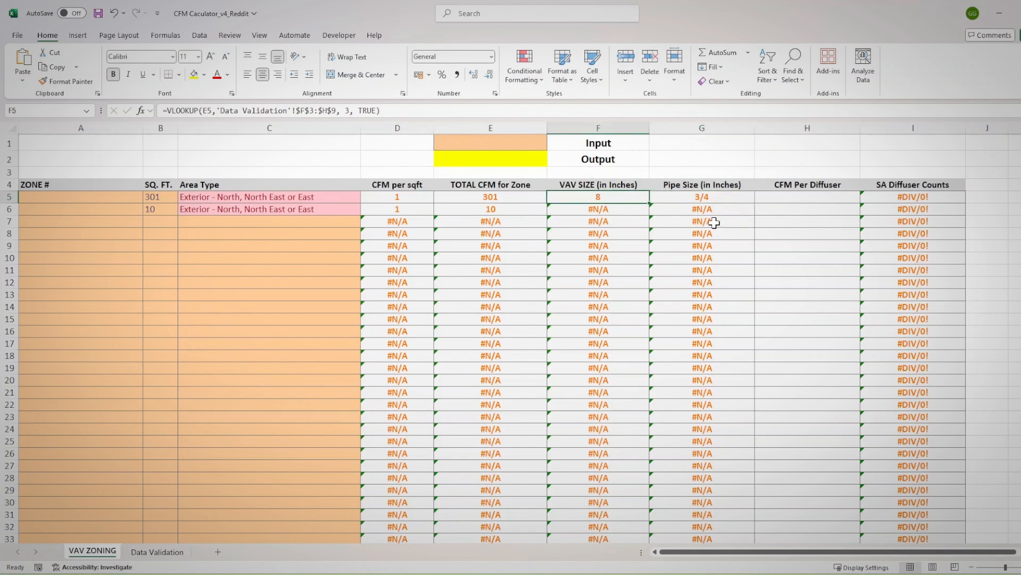
Test the area type in C5 by choosing "Interior - standard", and restore "Exterior - North, North East or East"
{"action": "left_click", "coordinate": [347, 198]}
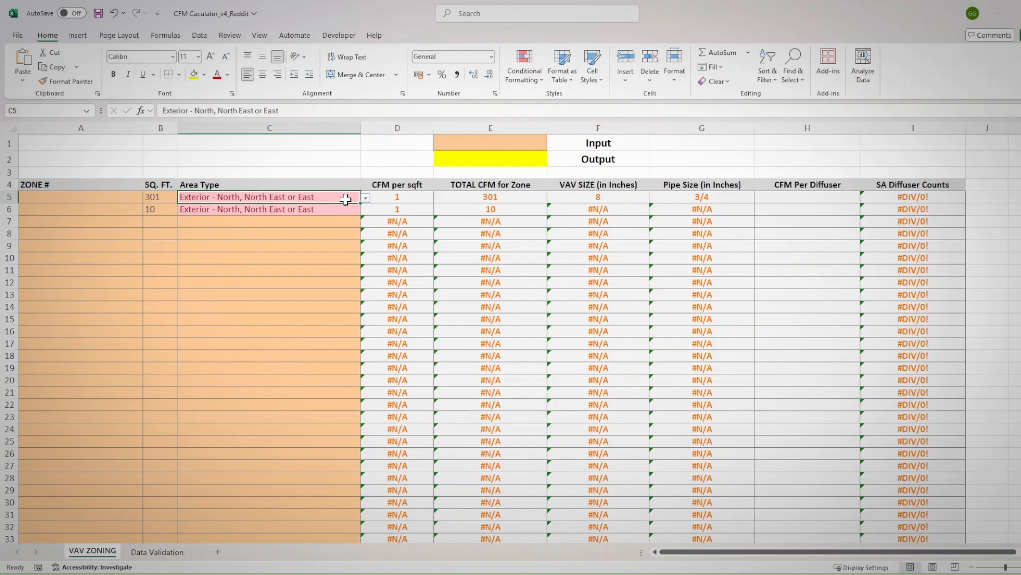
{"action": "left_click", "coordinate": [367, 199]}
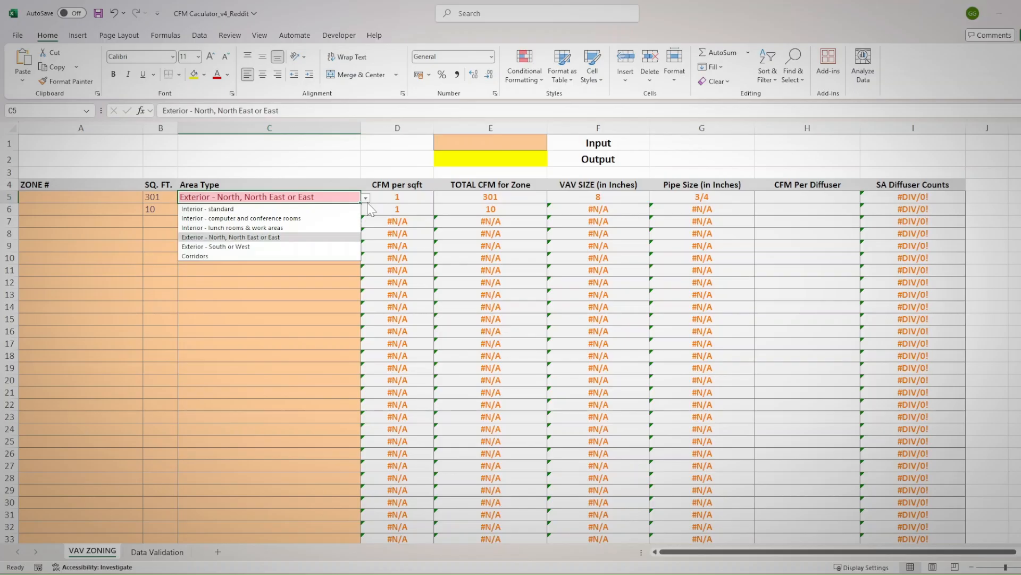
{"action": "left_click", "coordinate": [338, 209]}
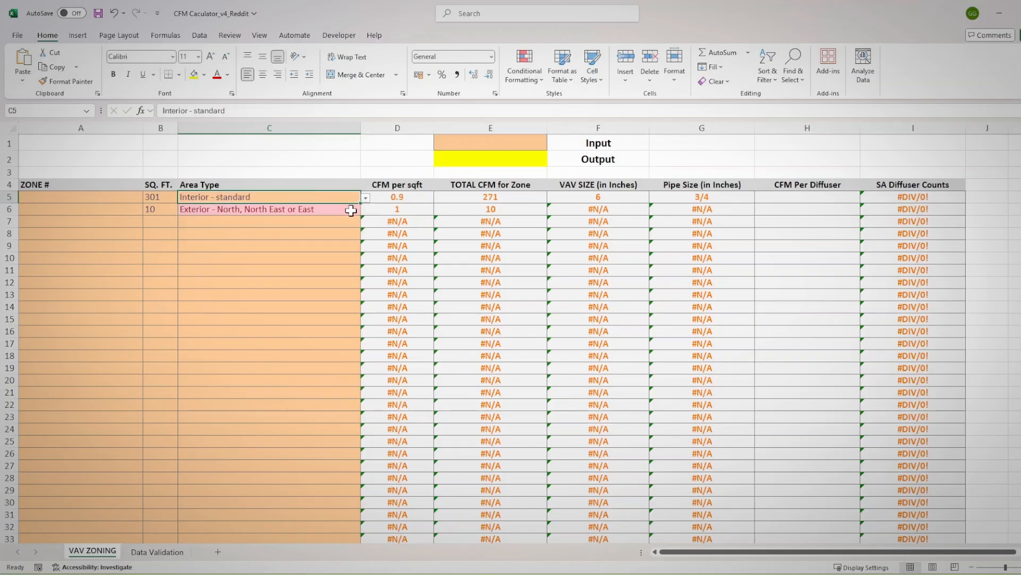
{"action": "left_click", "coordinate": [366, 197]}
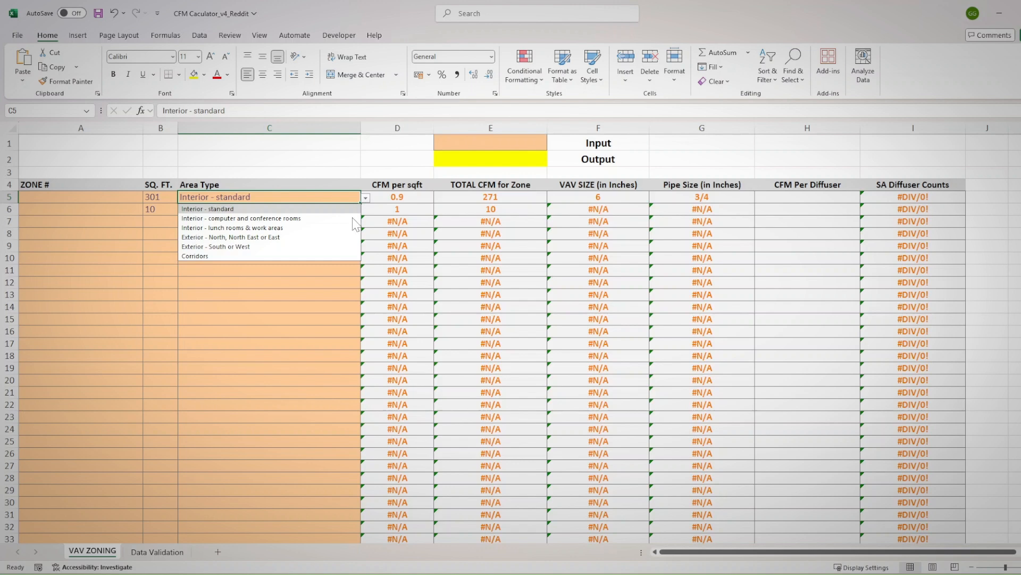
{"action": "left_click", "coordinate": [330, 235]}
Begin wrapping the existing VLOOKUP in G5 with an IF whose logical test is a COUNTIF with C5 as its range
{"action": "left_click", "coordinate": [701, 197]}
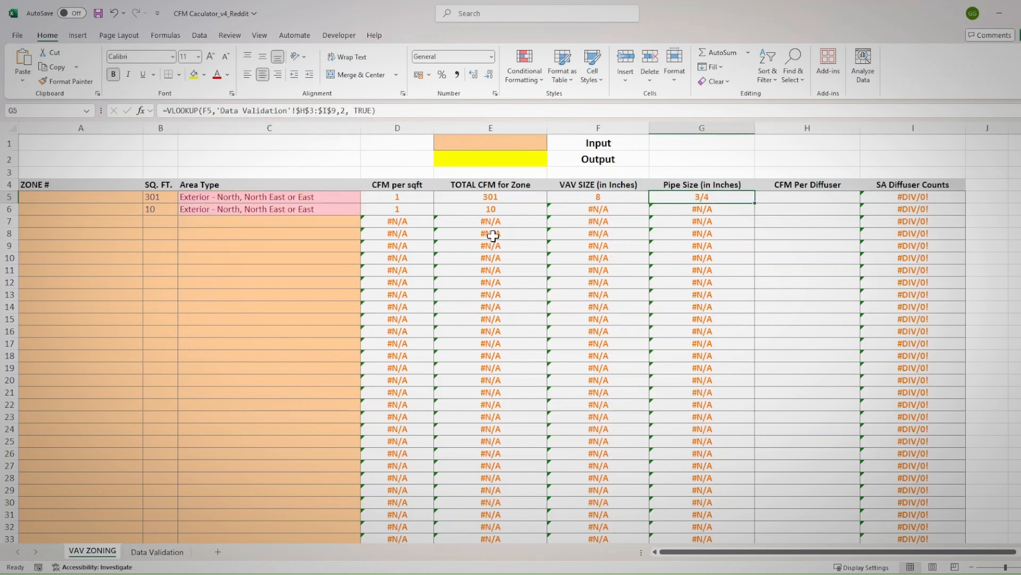
{"action": "left_click", "coordinate": [165, 110]}
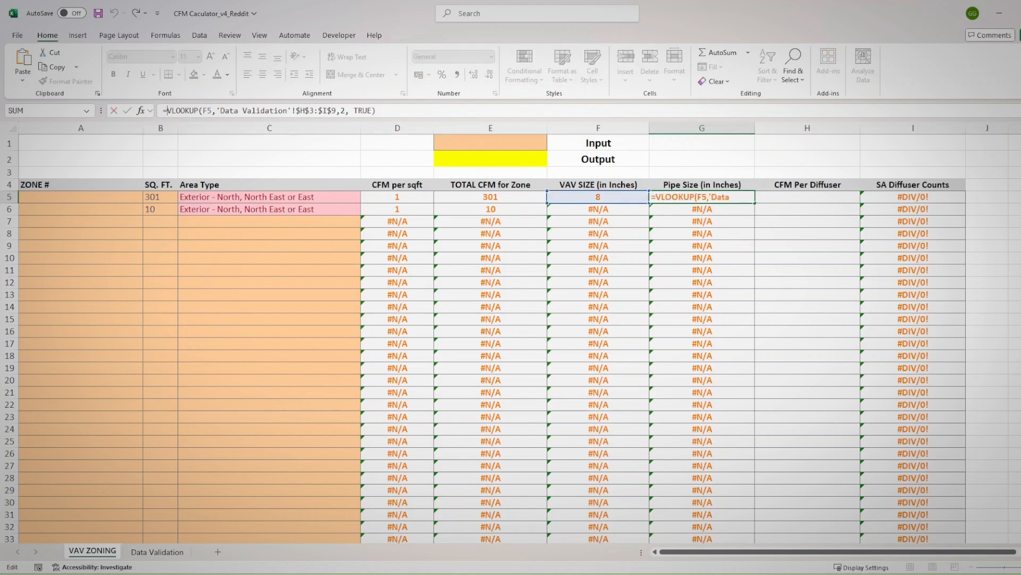
{"action": "type", "text": "if("}
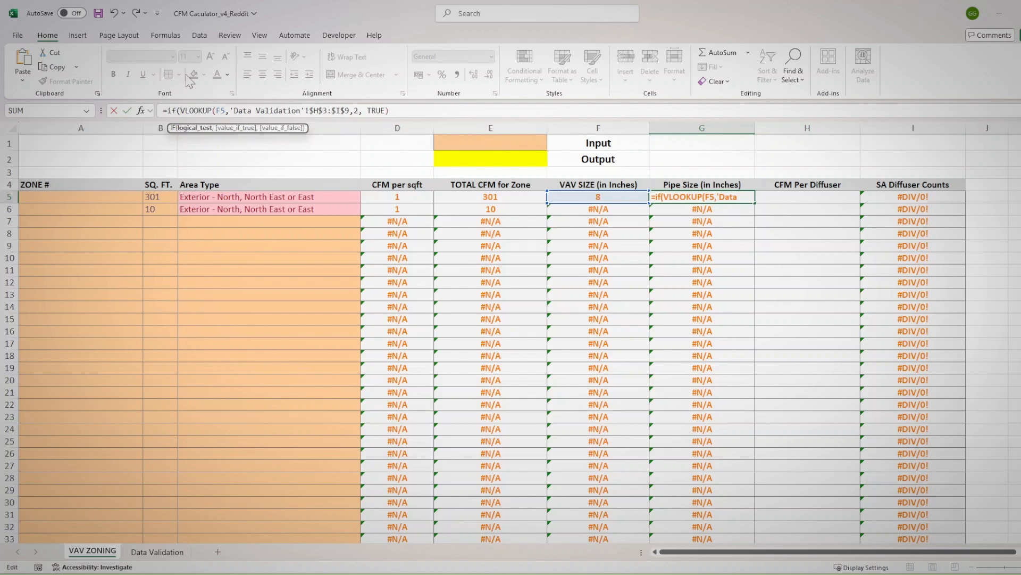
{"action": "type", "text": "counit"}
{"action": "key", "text": "BackSpace"}
{"action": "key", "text": "BackSpace"}
{"action": "type", "text": "tif("}
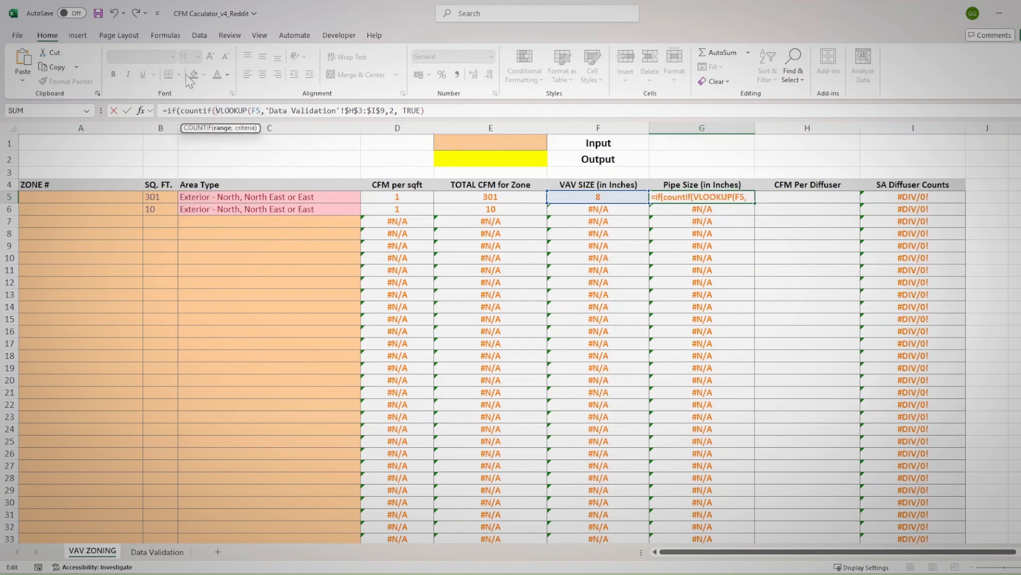
{"action": "left_click", "coordinate": [259, 197]}
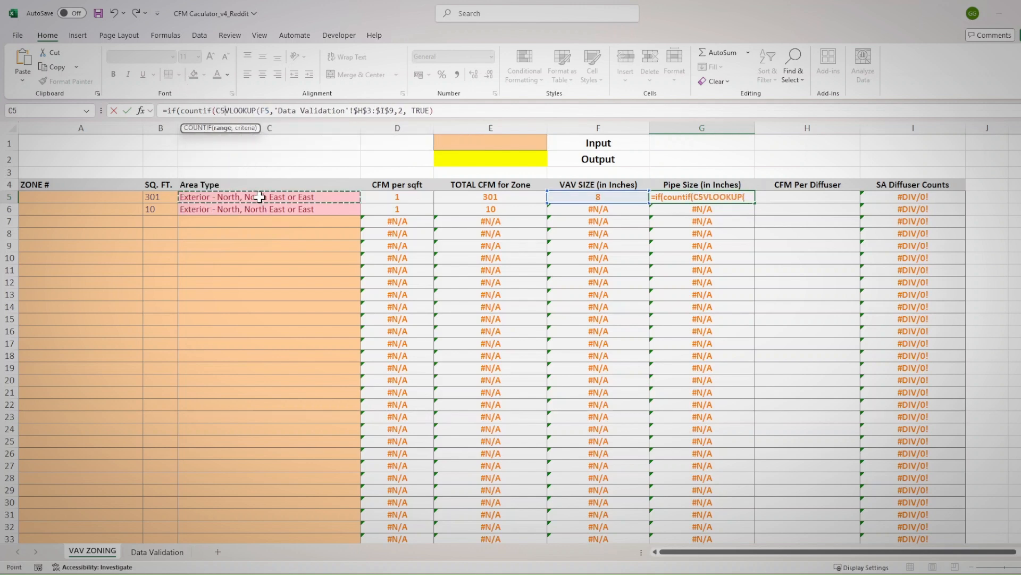
{"action": "type", "text": ","}
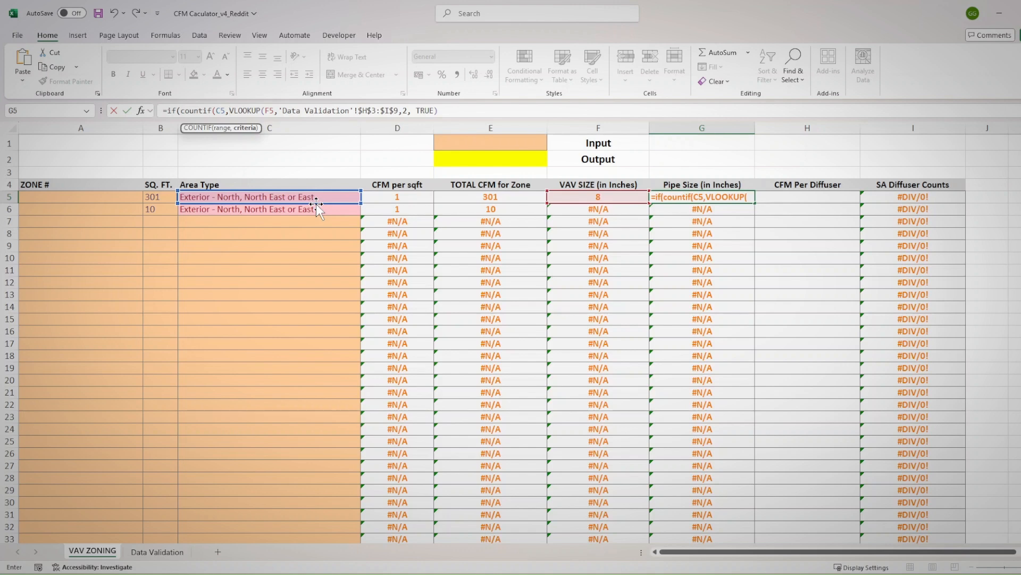
Complete the COUNTIF in G5's formula with the wildcard criteria "*Exterior*", leaving the VLOOKUP as the IF's true value
{"action": "type", "text": "\""}
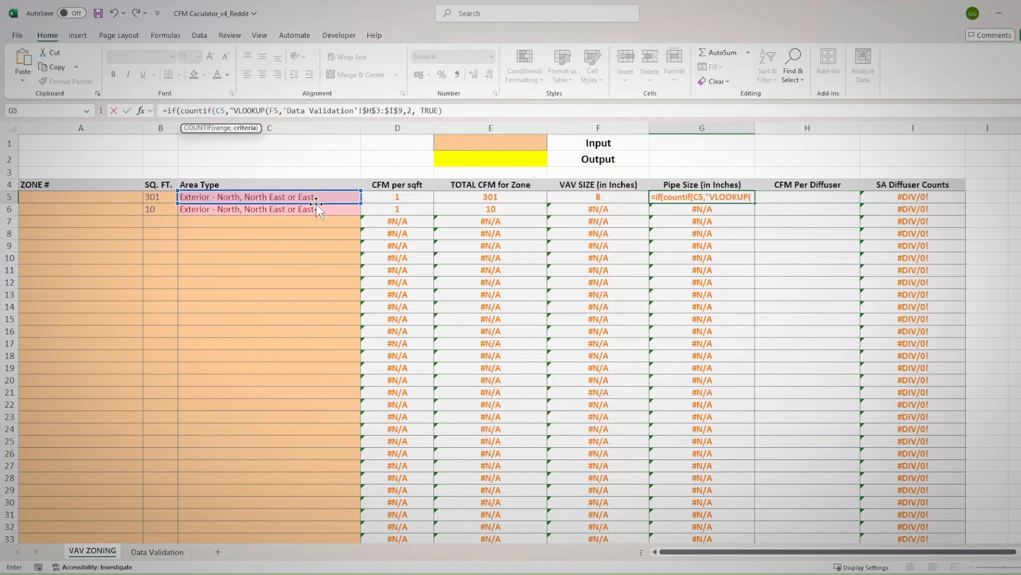
{"action": "type", "text": "*"}
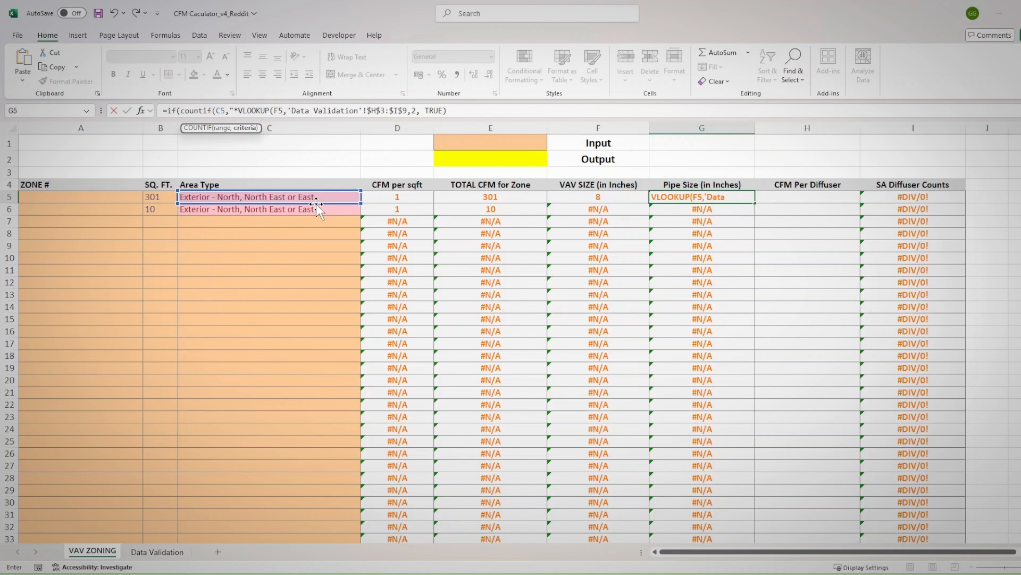
{"action": "type", "text": "Exto"}
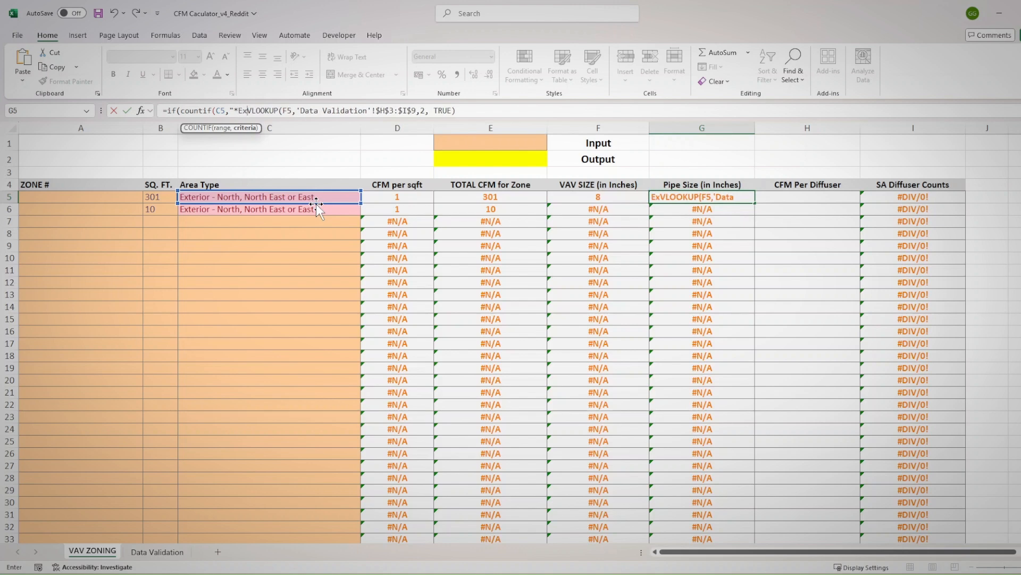
{"action": "key", "text": "BackSpace"}
{"action": "type", "text": "er"}
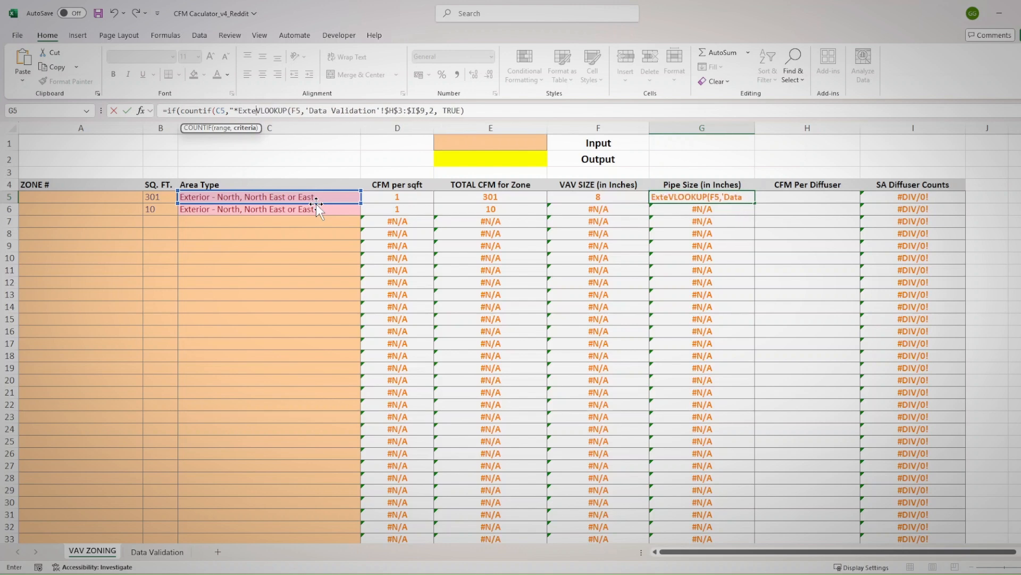
{"action": "type", "text": "ior"}
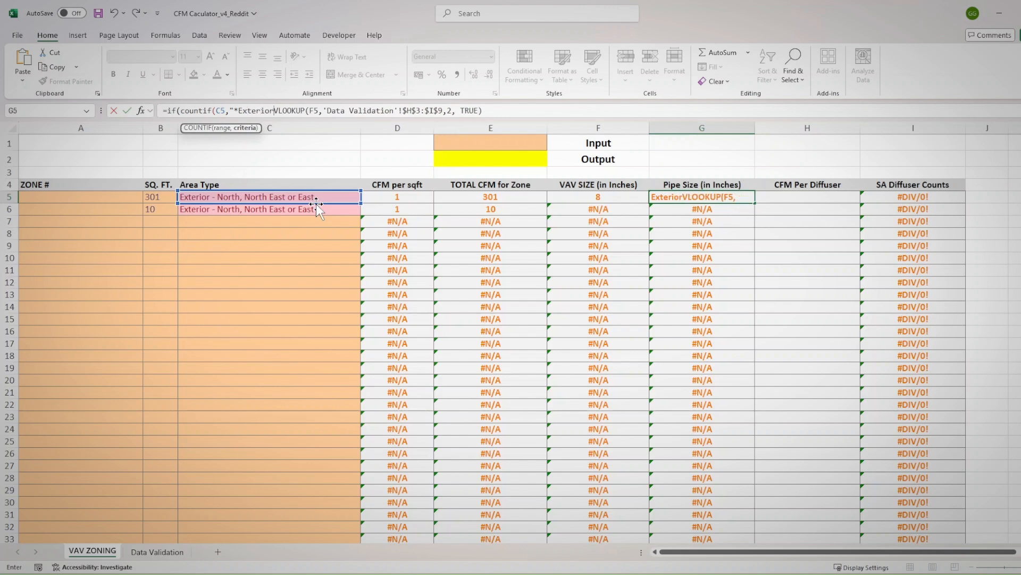
{"action": "type", "text": "*\")"}
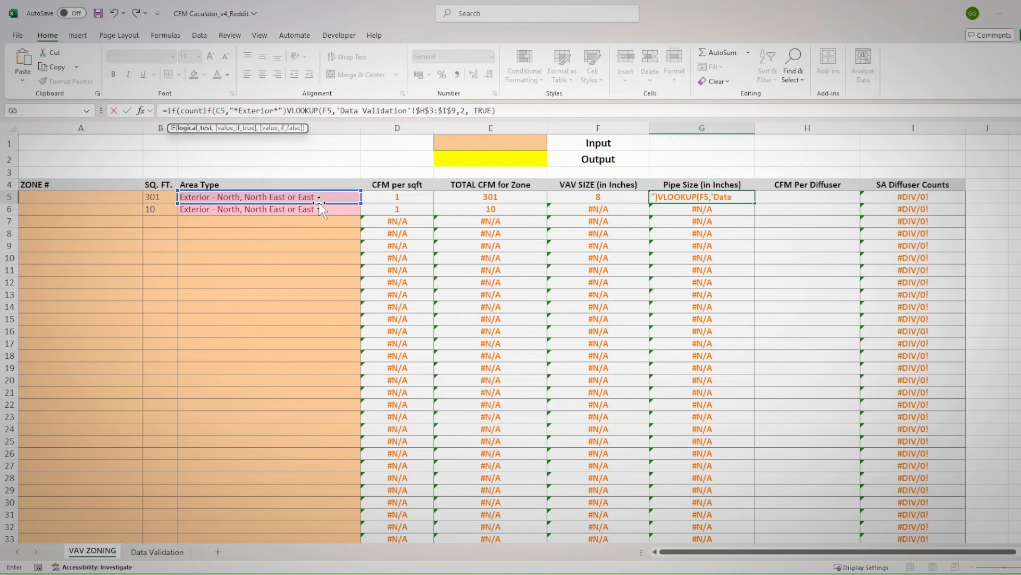
{"action": "type", "text": ","}
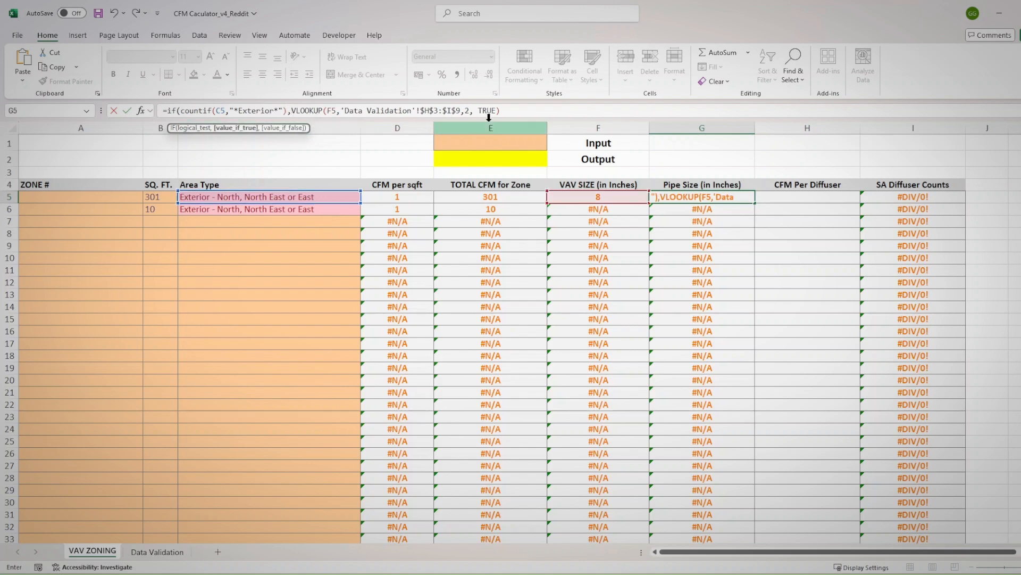
Finish G5's IF formula with NA() as the value if false and commit it
{"action": "left_click", "coordinate": [502, 111]}
{"action": "type", "text": ","}
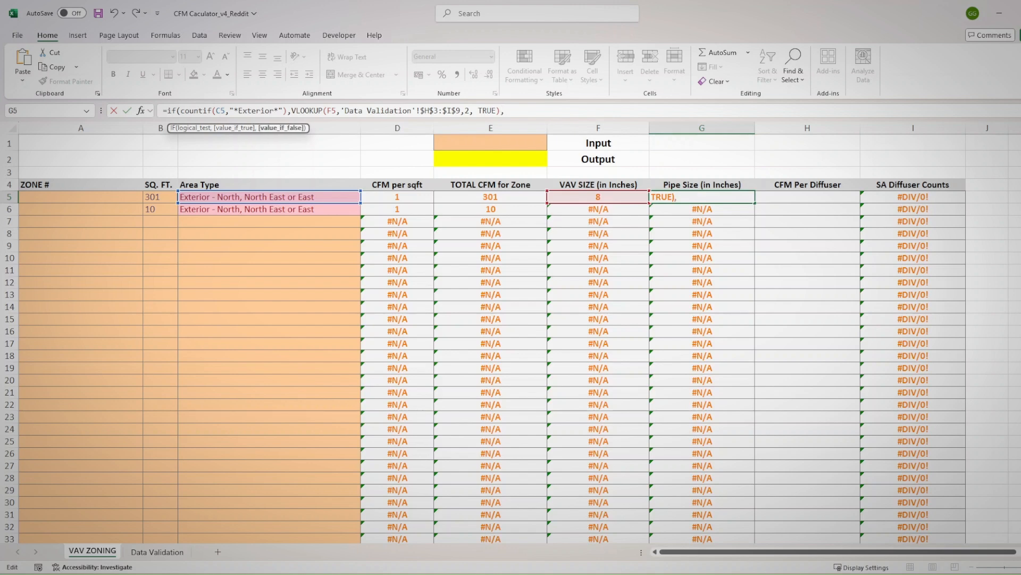
{"action": "type", "text": "N"}
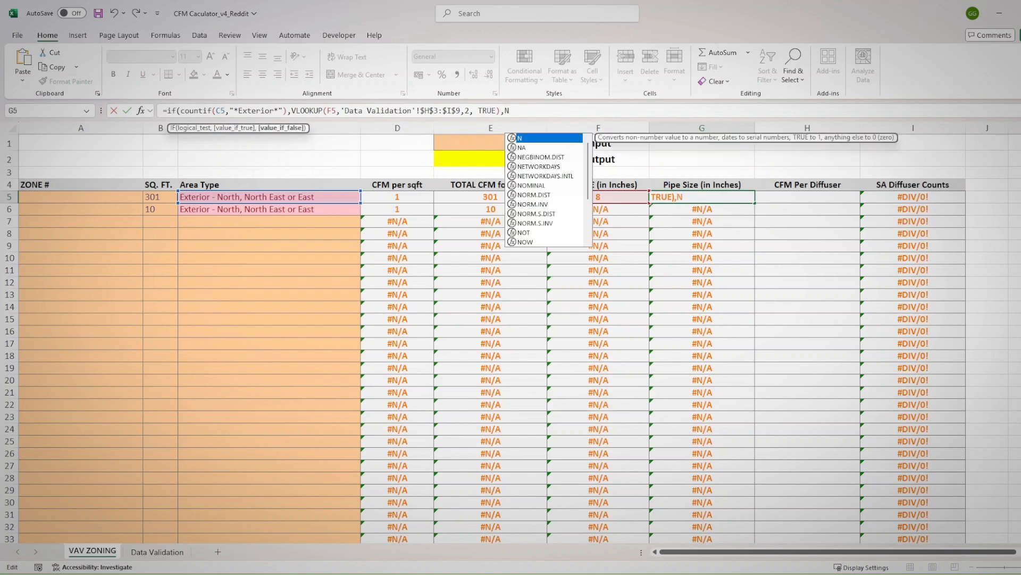
{"action": "type", "text": "A())"}
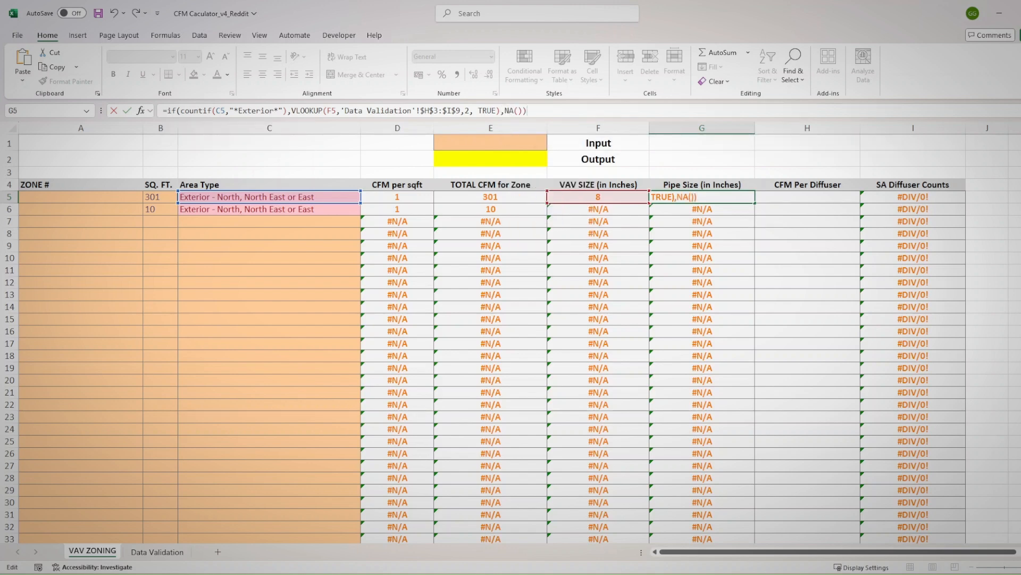
{"action": "key", "text": "Return"}
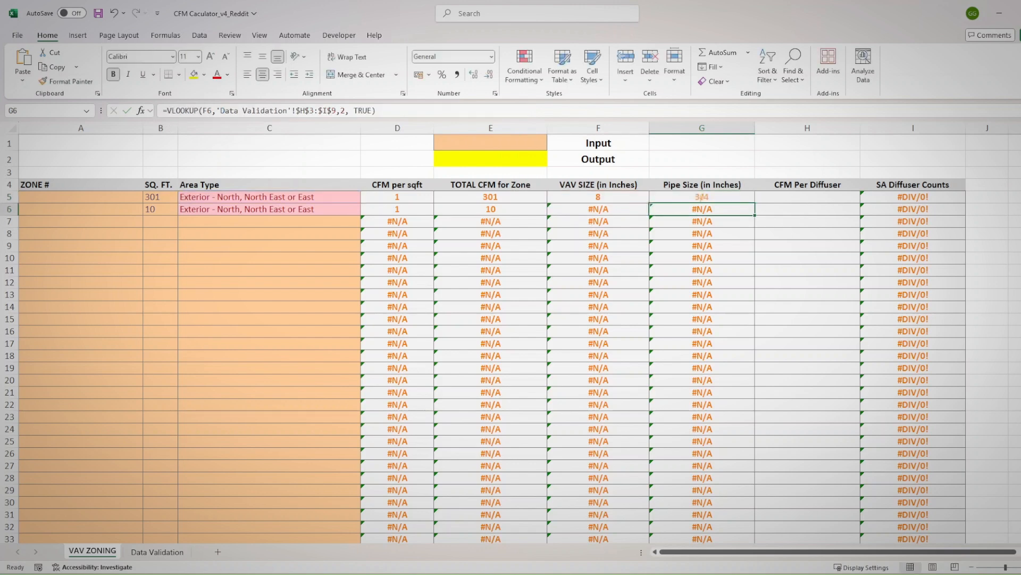
Review the new formula in G5 and the CFM per sqft, total CFM and VAV size formulas in row 6
{"action": "left_click", "coordinate": [720, 195]}
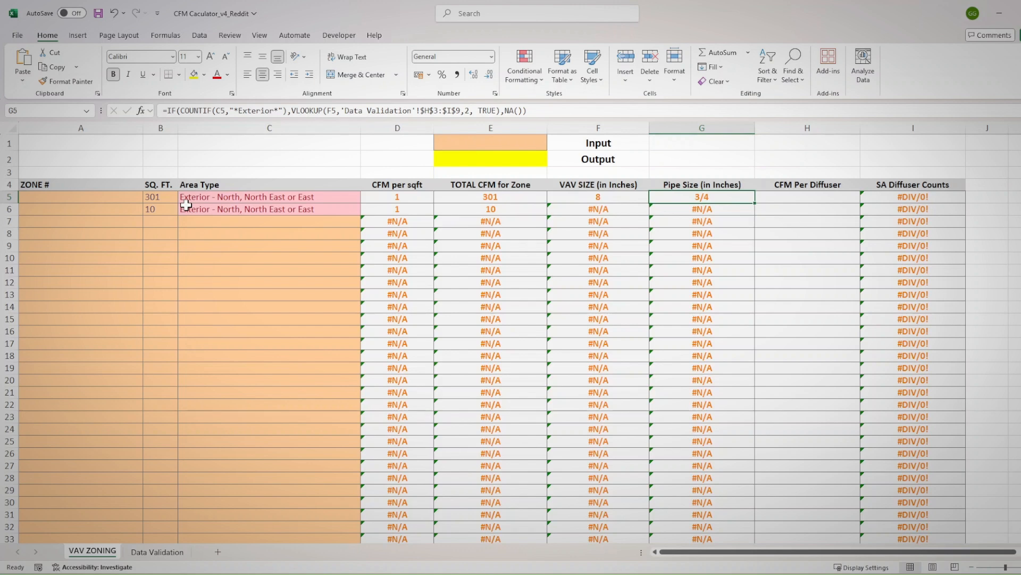
{"action": "left_click", "coordinate": [461, 208]}
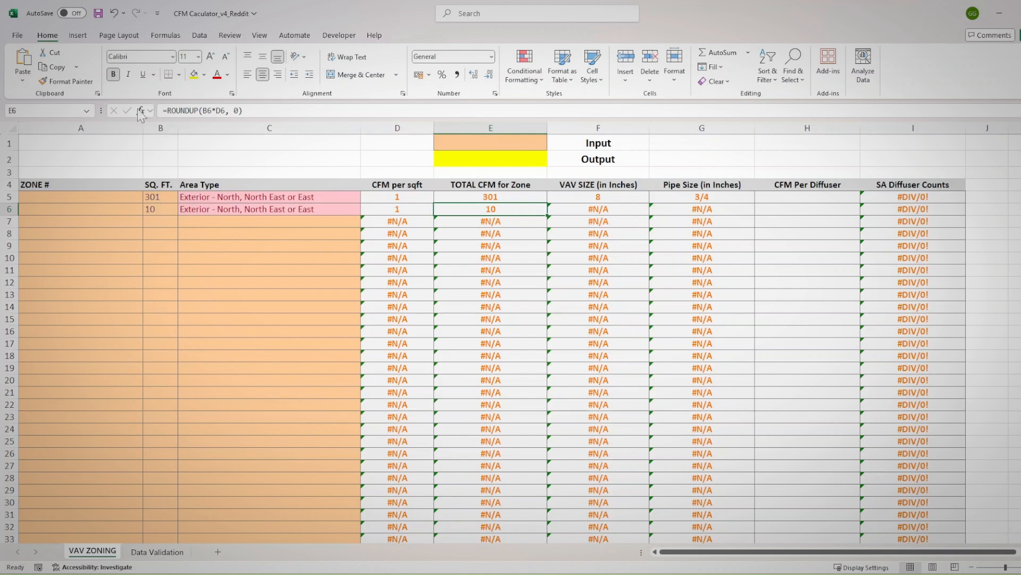
{"action": "left_click", "coordinate": [398, 210]}
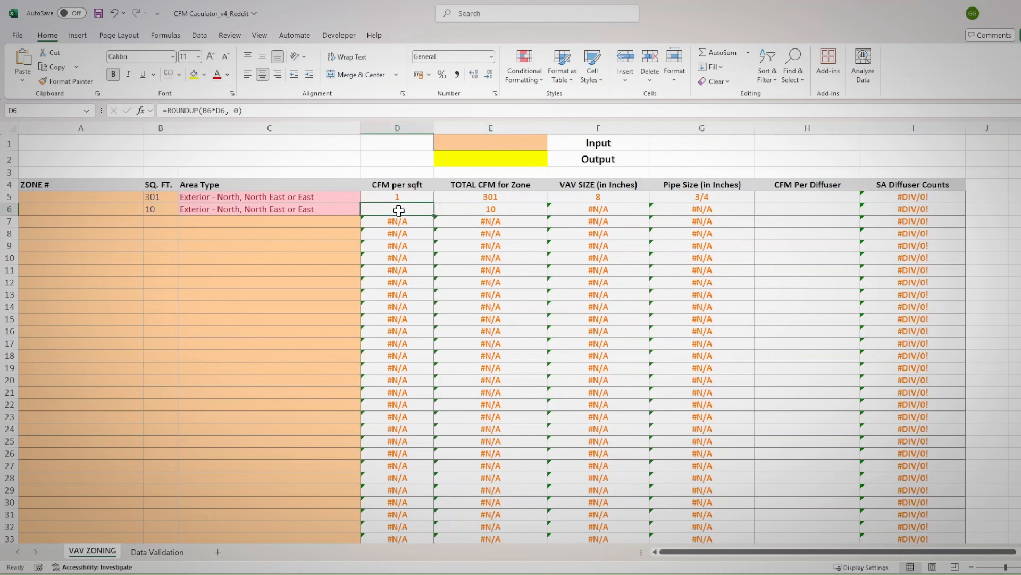
{"action": "left_click", "coordinate": [509, 208]}
{"action": "left_click", "coordinate": [571, 210]}
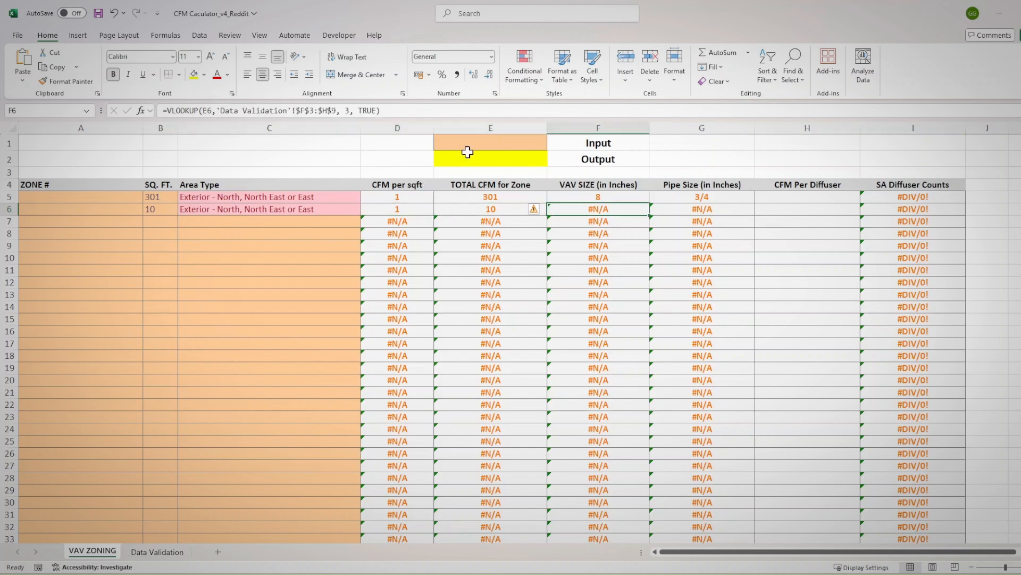
Compare E6's total CFM with the VAV Sizing Table in Data Validation, examining F3:I9 and its first row
{"action": "left_click", "coordinate": [157, 551]}
{"action": "left_click_drag", "start_coordinate": [439, 180], "coordinate": [583, 237]}
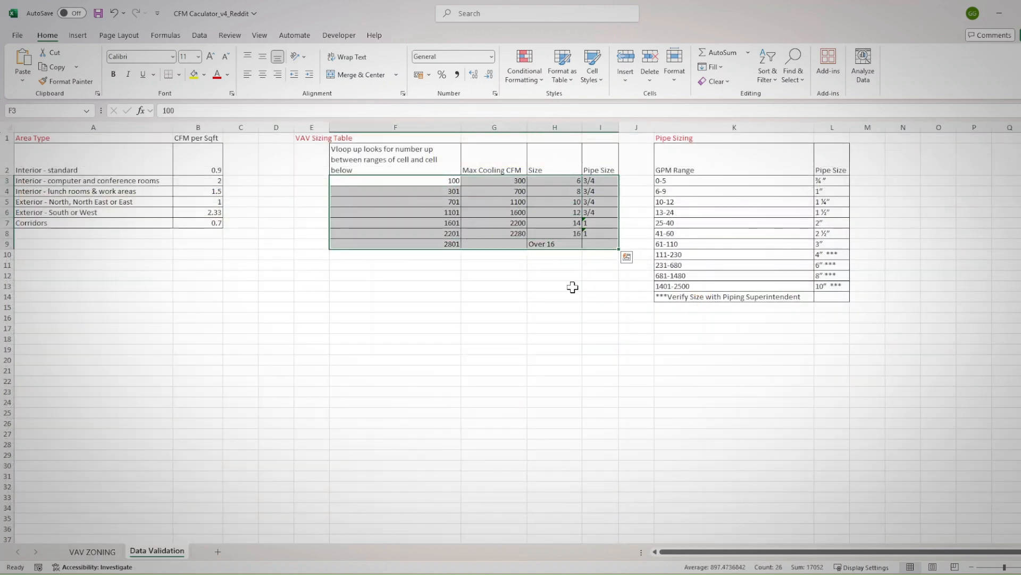
{"action": "left_click", "coordinate": [573, 282]}
{"action": "left_click", "coordinate": [394, 180]}
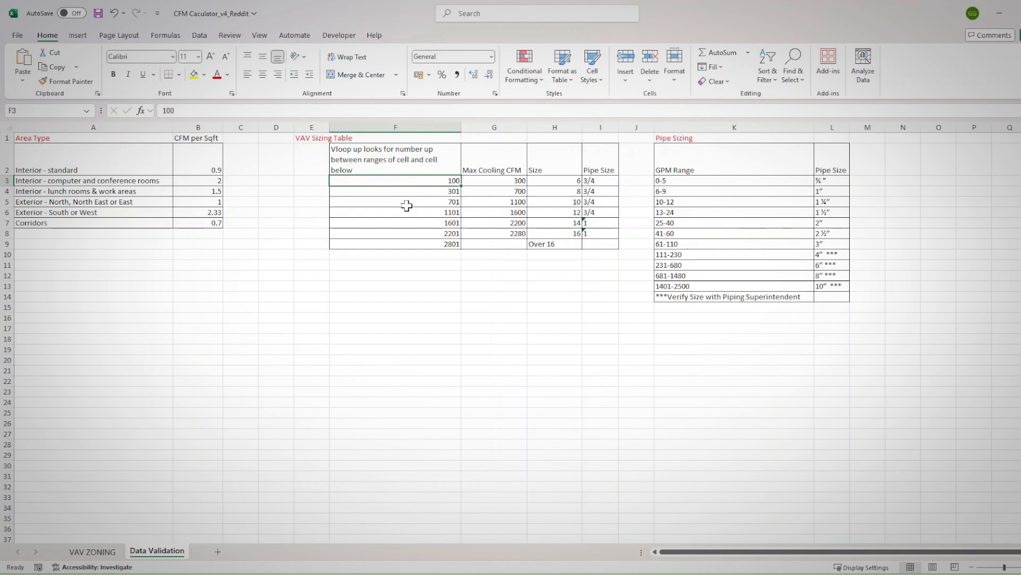
{"action": "left_click", "coordinate": [93, 551]}
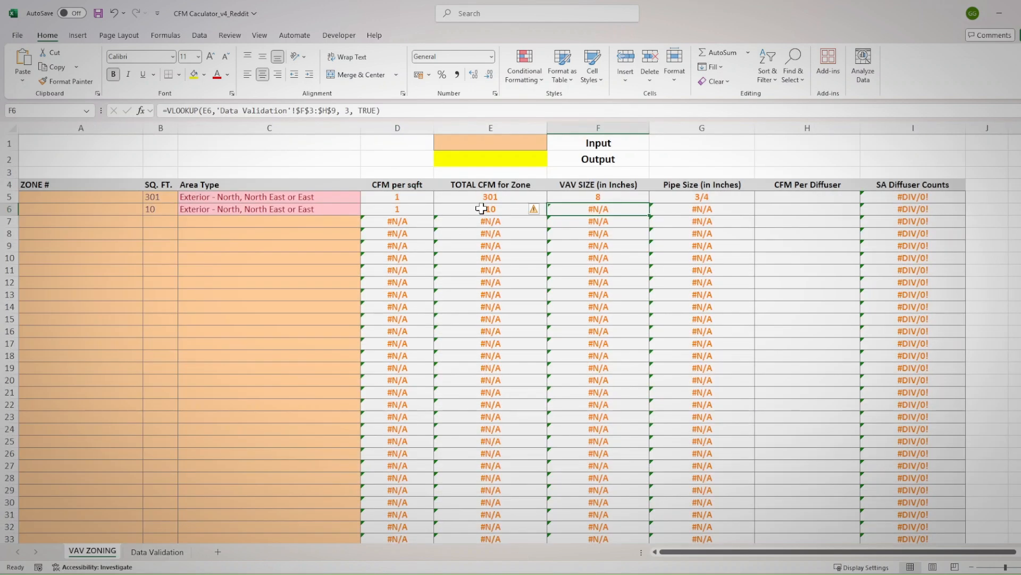
{"action": "left_click", "coordinate": [176, 553]}
{"action": "left_click_drag", "start_coordinate": [438, 181], "coordinate": [561, 243]}
{"action": "left_click_drag", "start_coordinate": [444, 181], "coordinate": [595, 183]}
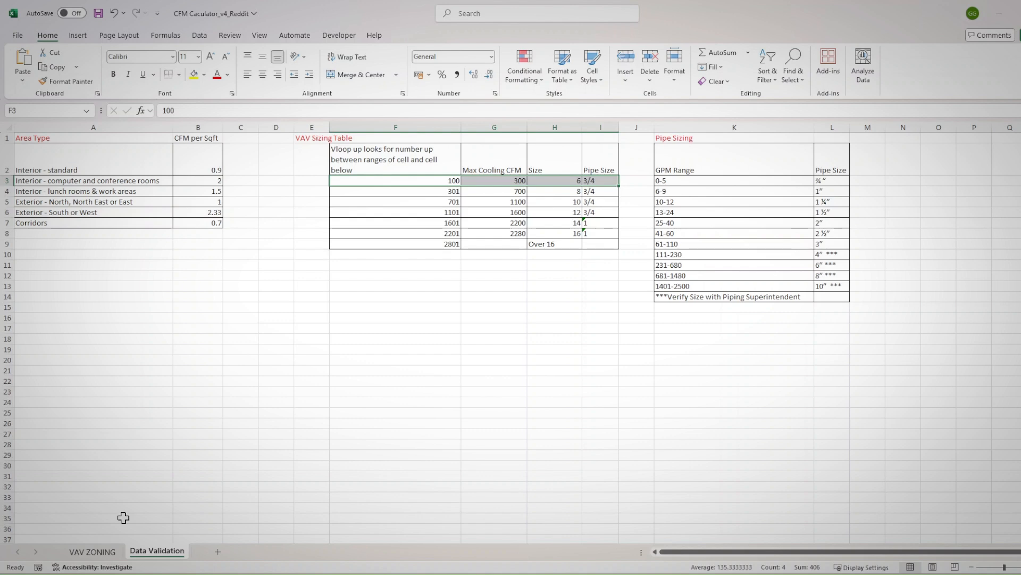
Compare VAV ZONING's F5 VAV size cell and E5's total CFM formula with G3, the first Max Cooling CFM value in Data Validation
{"action": "left_click", "coordinate": [92, 551]}
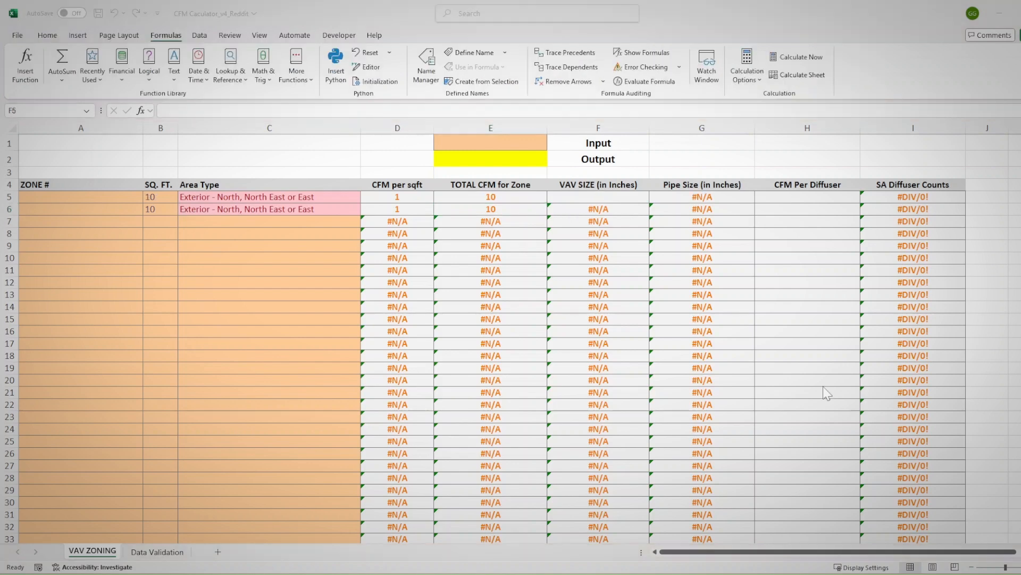
{"action": "left_click", "coordinate": [577, 197]}
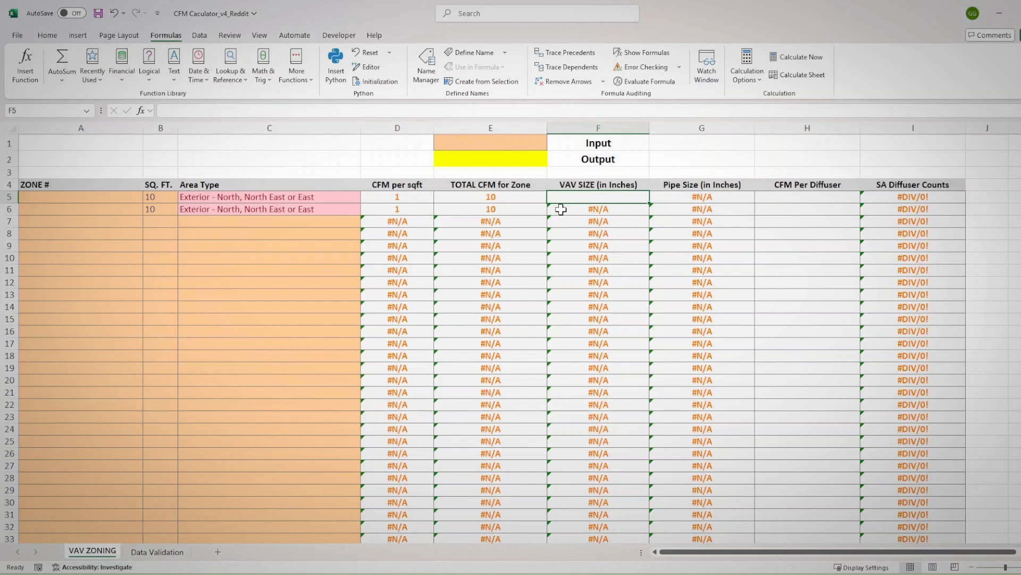
{"action": "left_click", "coordinate": [169, 556]}
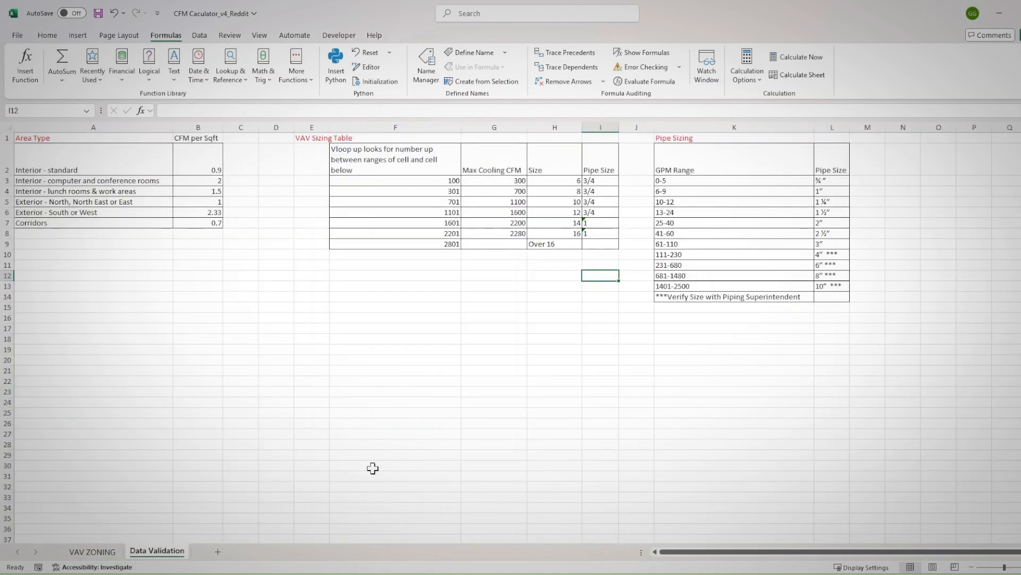
{"action": "left_click", "coordinate": [481, 181]}
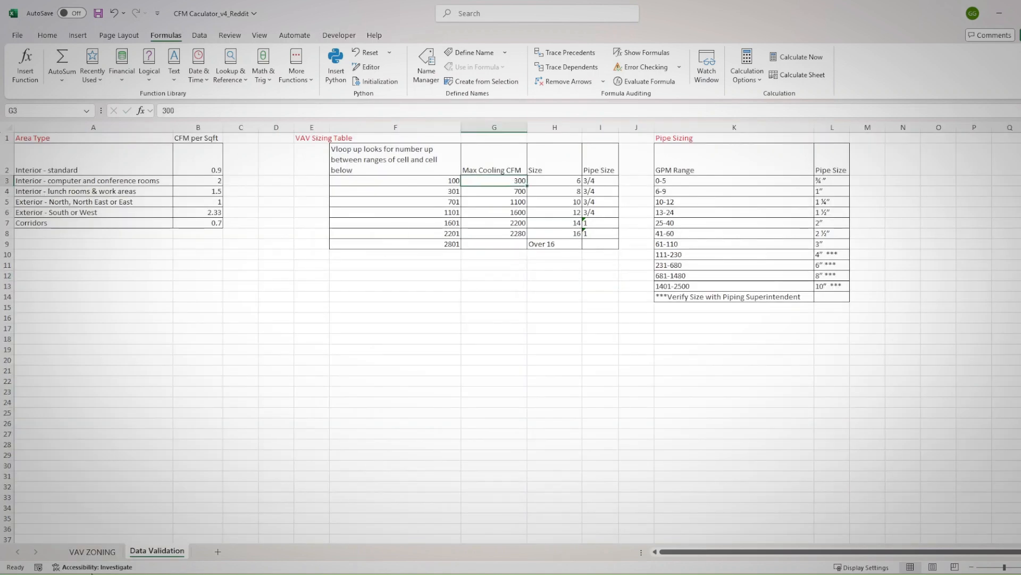
{"action": "left_click", "coordinate": [92, 552]}
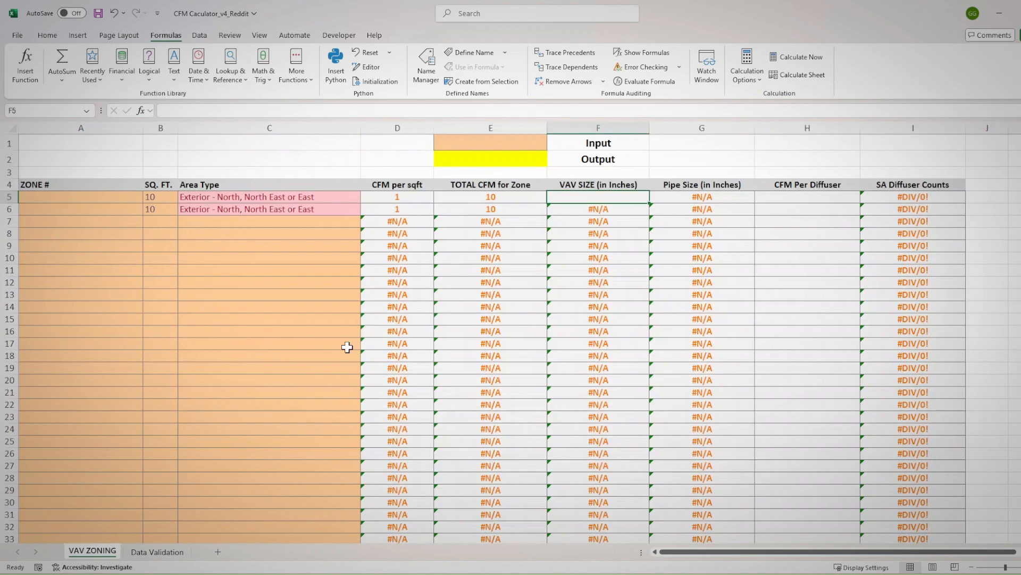
{"action": "left_click", "coordinate": [513, 196]}
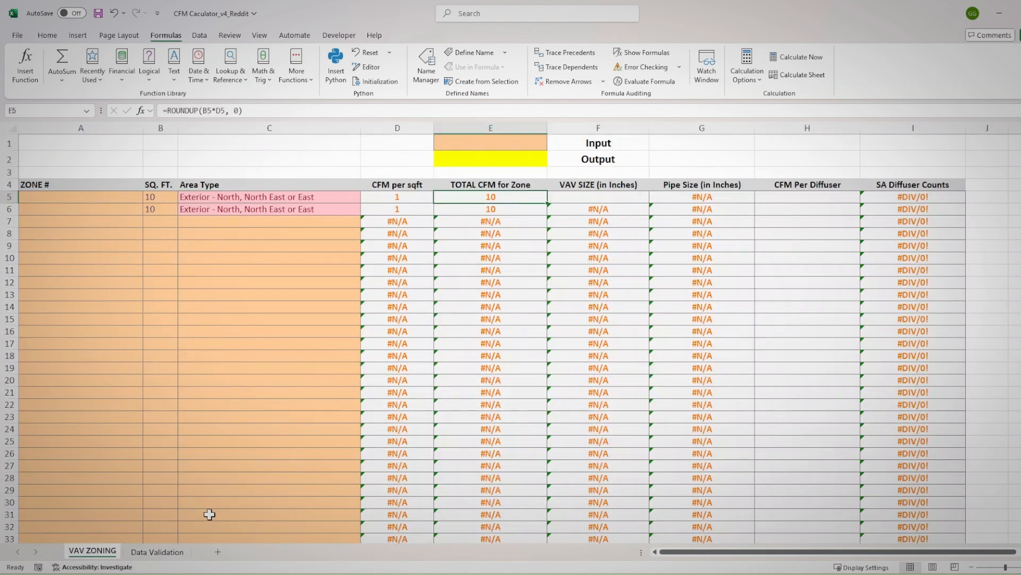
Examine the Max Cooling CFM values in Data Validation G3:G8 against the zone's total CFM in VAV ZONING
{"action": "left_click", "coordinate": [154, 553]}
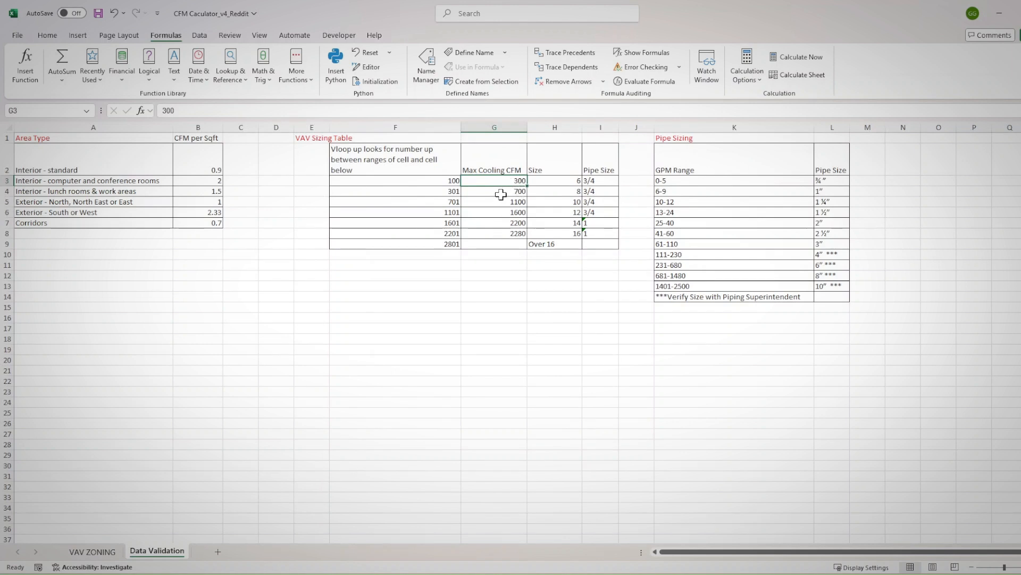
{"action": "left_click_drag", "start_coordinate": [519, 181], "coordinate": [511, 236]}
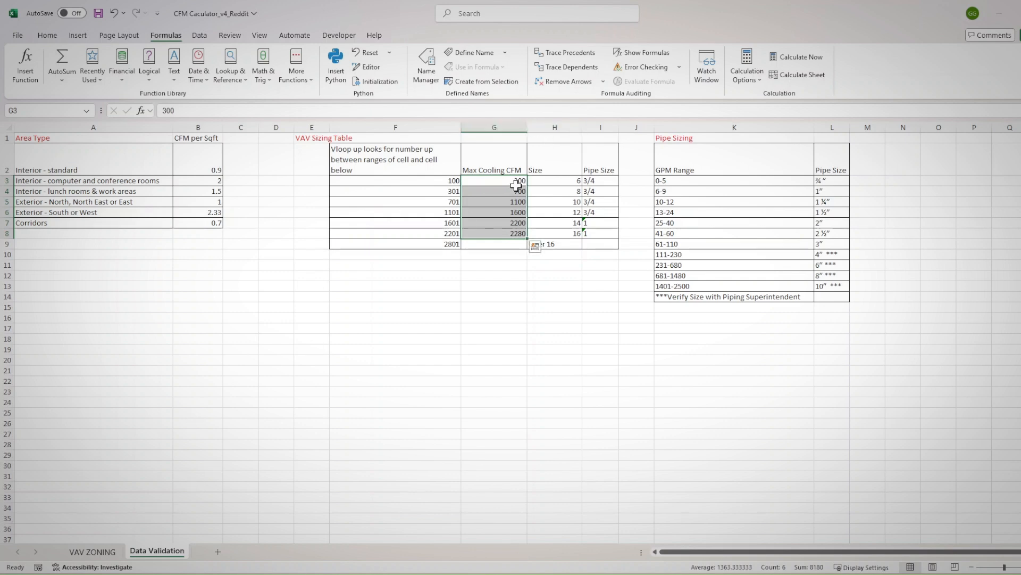
{"action": "left_click", "coordinate": [101, 552]}
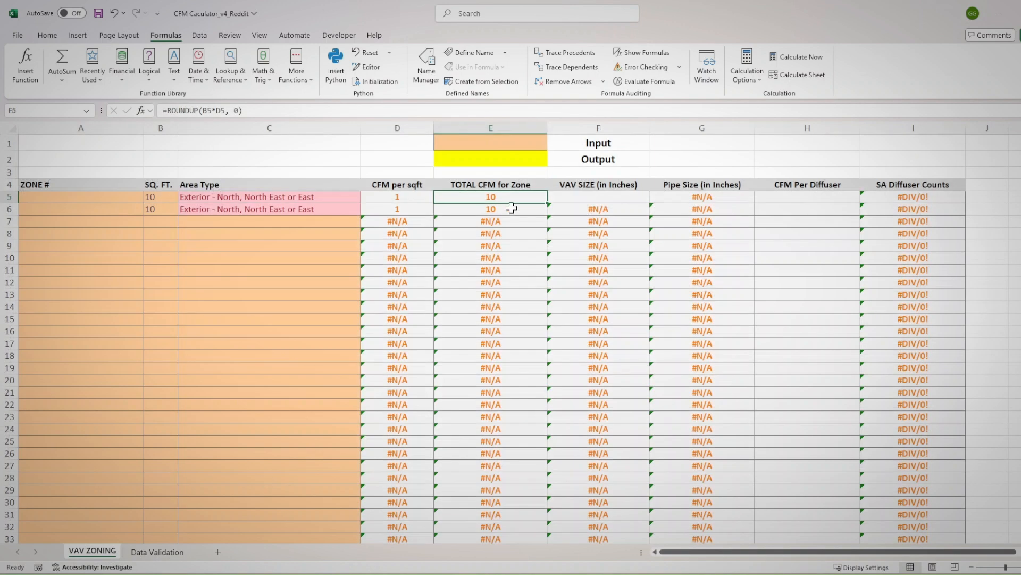
{"action": "left_click", "coordinate": [159, 552]}
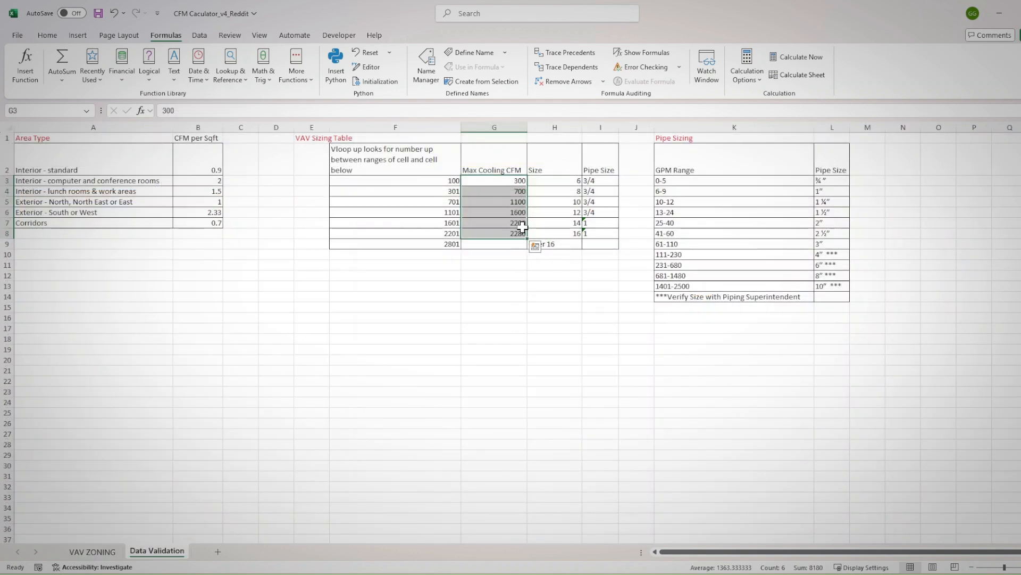
{"action": "left_click", "coordinate": [511, 181]}
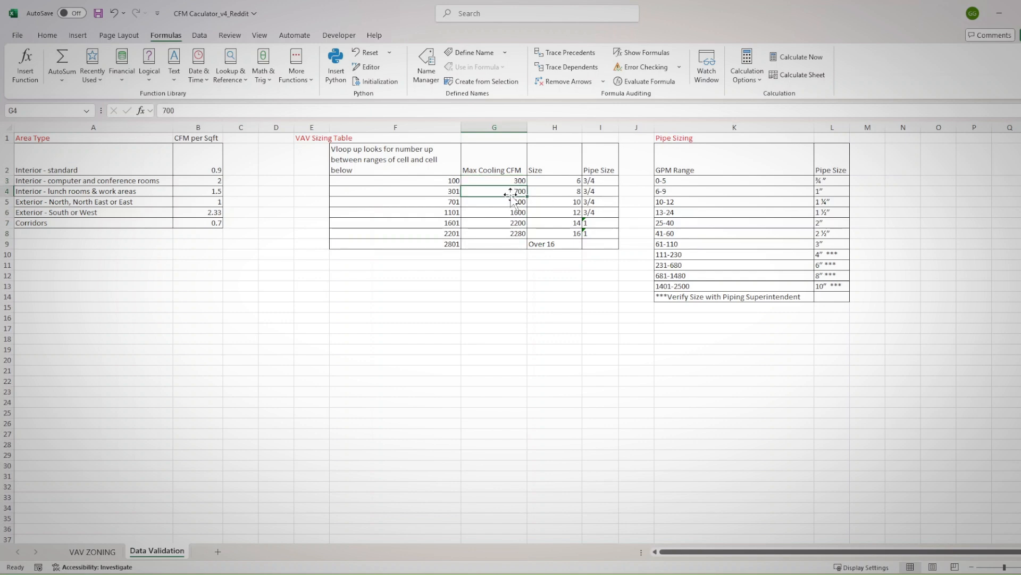
{"action": "left_click_drag", "start_coordinate": [506, 236], "coordinate": [503, 191]}
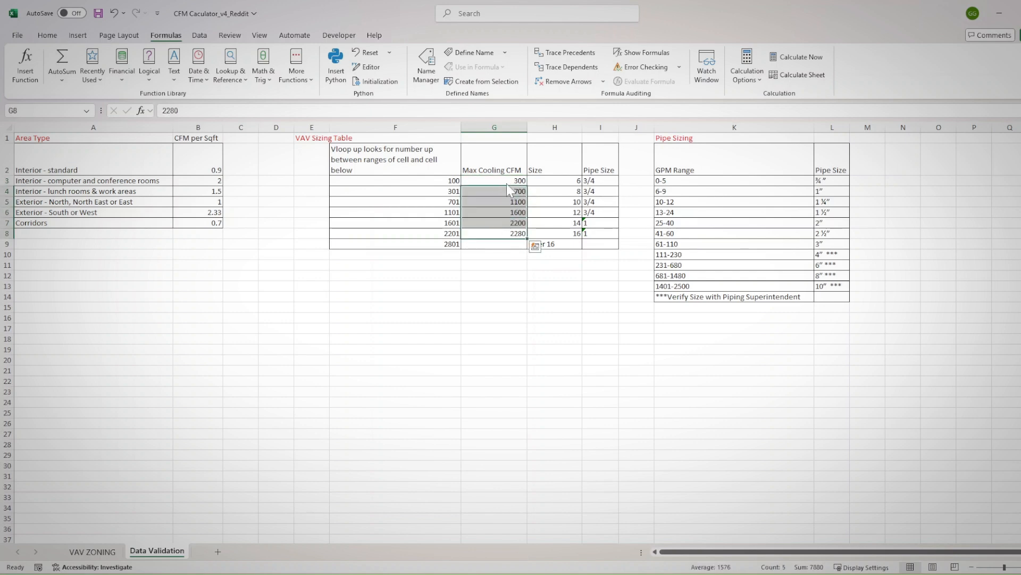
{"action": "left_click", "coordinate": [511, 181]}
Start a MATCH formula in VAV ZONING's F5 with TRUE as the lookup value
{"action": "left_click", "coordinate": [95, 551]}
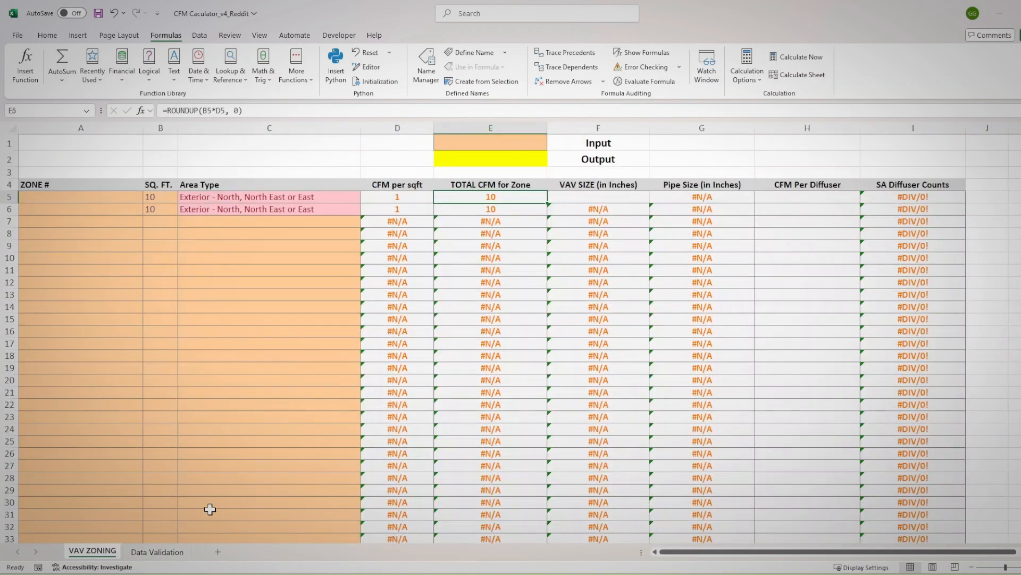
{"action": "left_click", "coordinate": [597, 198]}
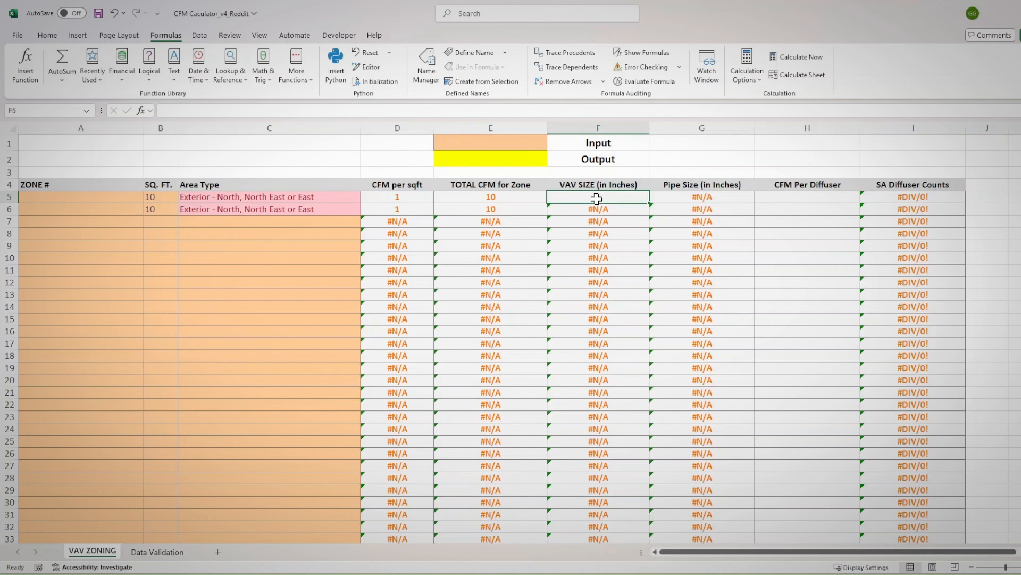
{"action": "type", "text": "="}
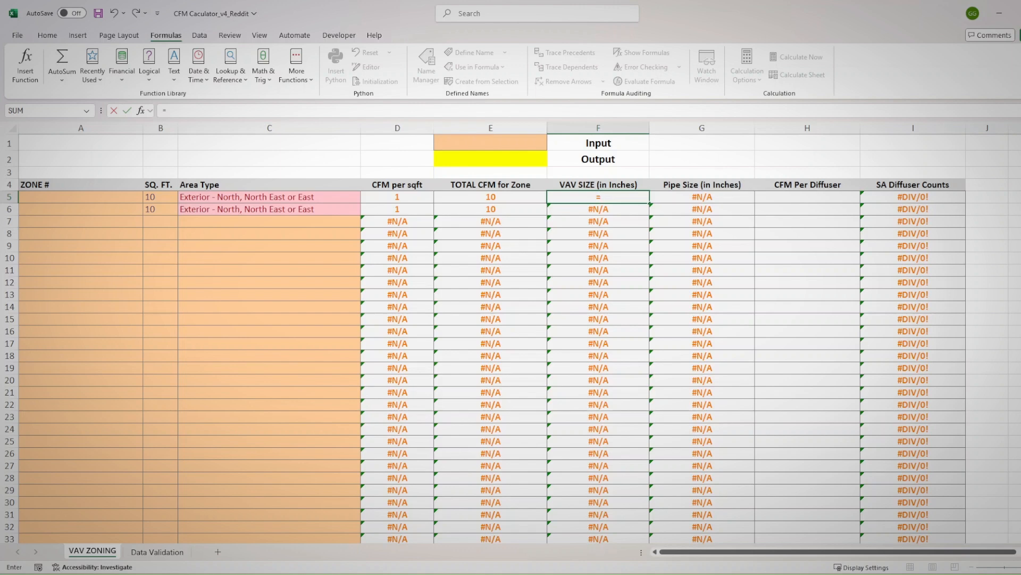
{"action": "type", "text": "match"}
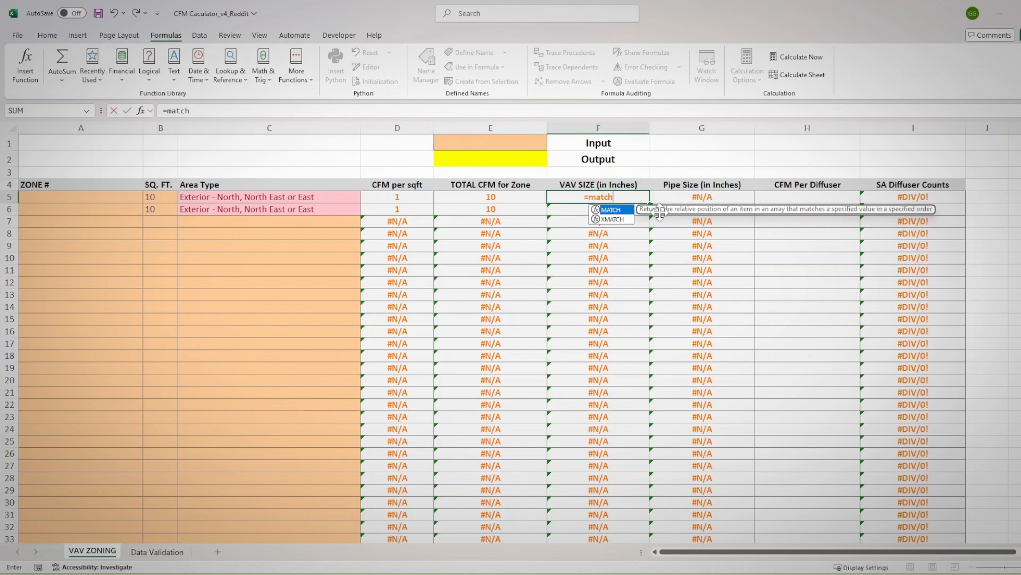
{"action": "type", "text": "("}
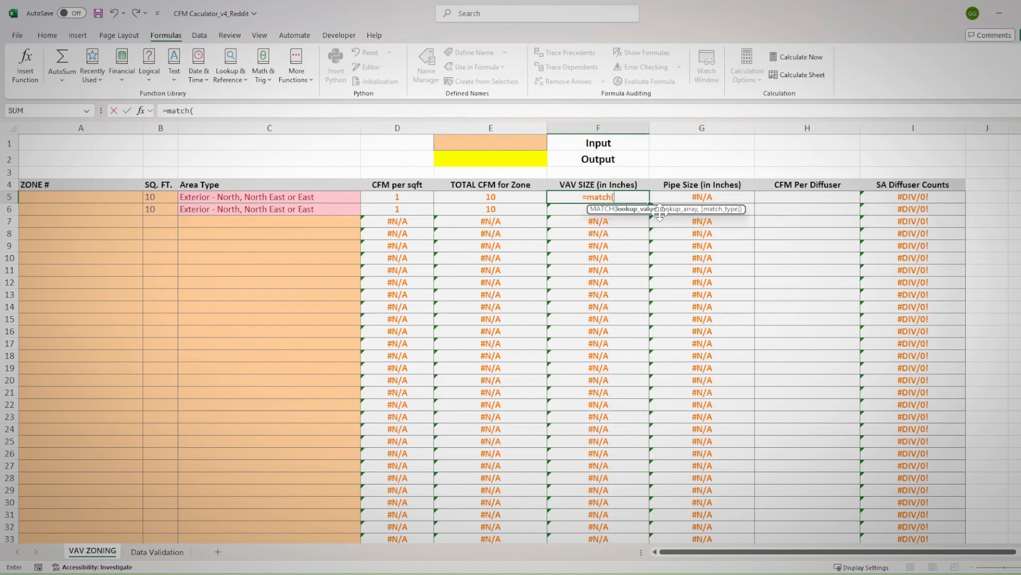
{"action": "type", "text": "T"}
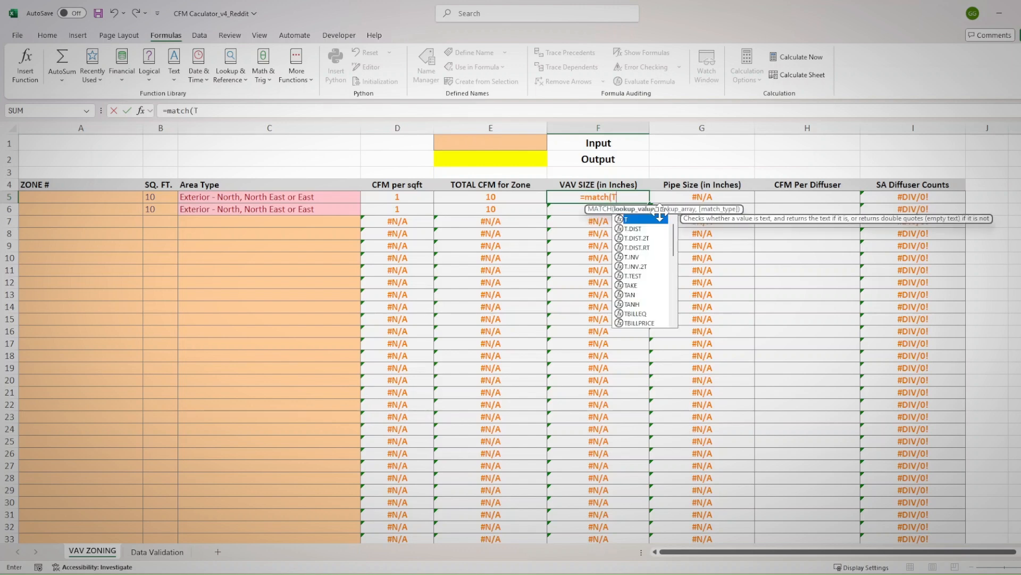
{"action": "type", "text": "RUE"}
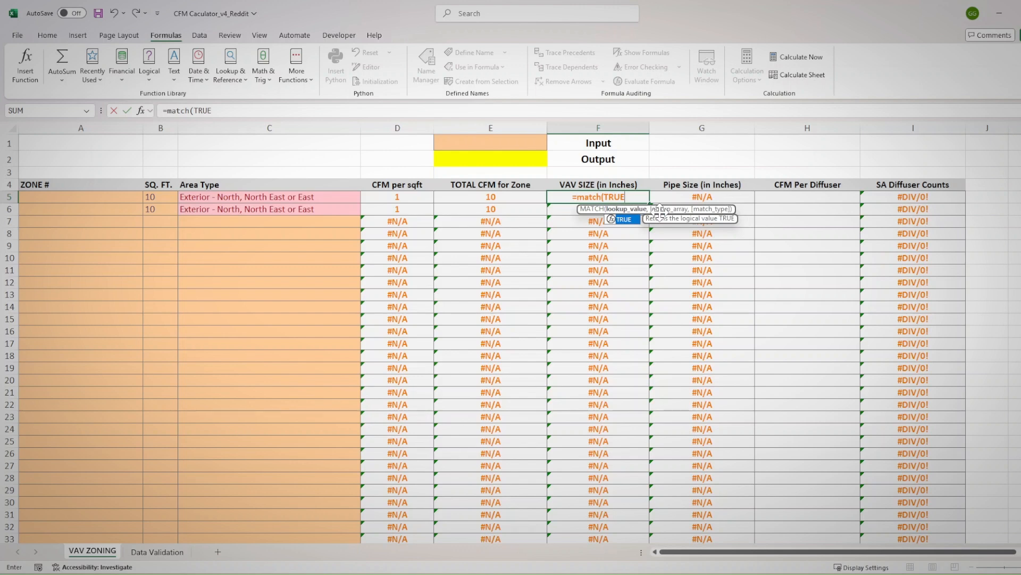
{"action": "type", "text": ","}
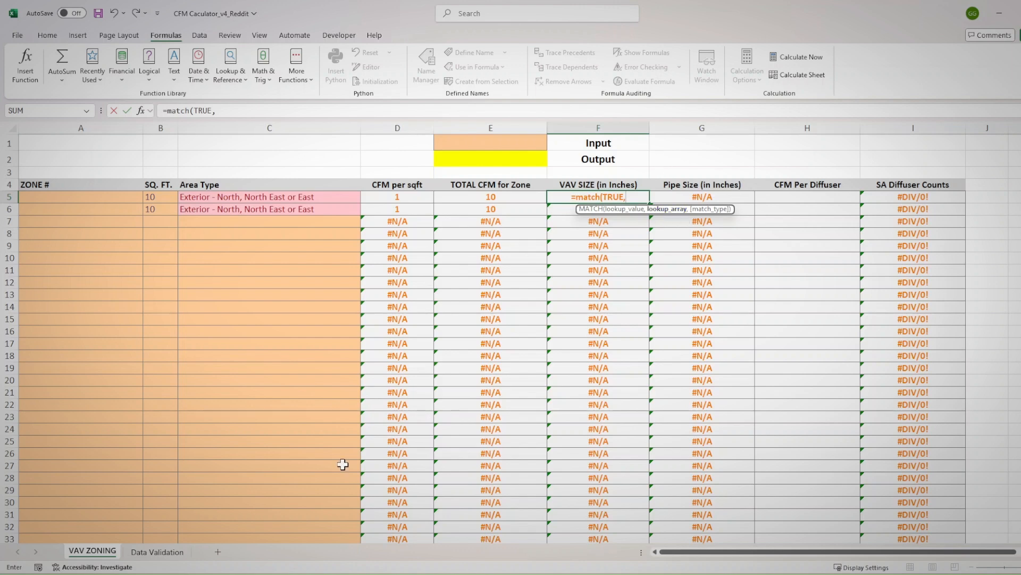
Begin MATCH's lookup array with the absolute range $G$3:$G$9 from Data Validation followed by the >= operator
{"action": "left_click", "coordinate": [170, 554]}
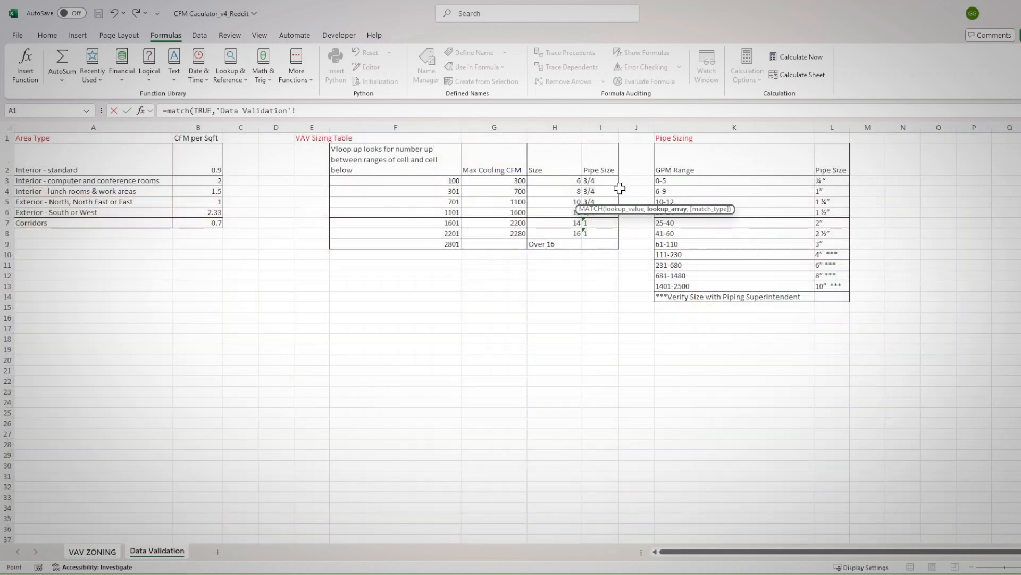
{"action": "left_click_drag", "start_coordinate": [509, 180], "coordinate": [505, 246]}
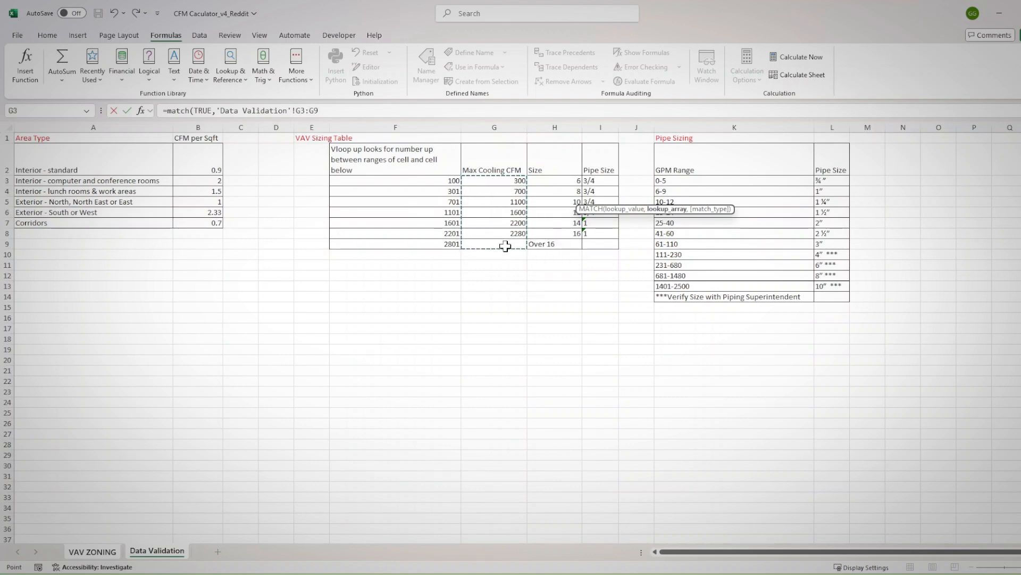
{"action": "key", "text": "F4"}
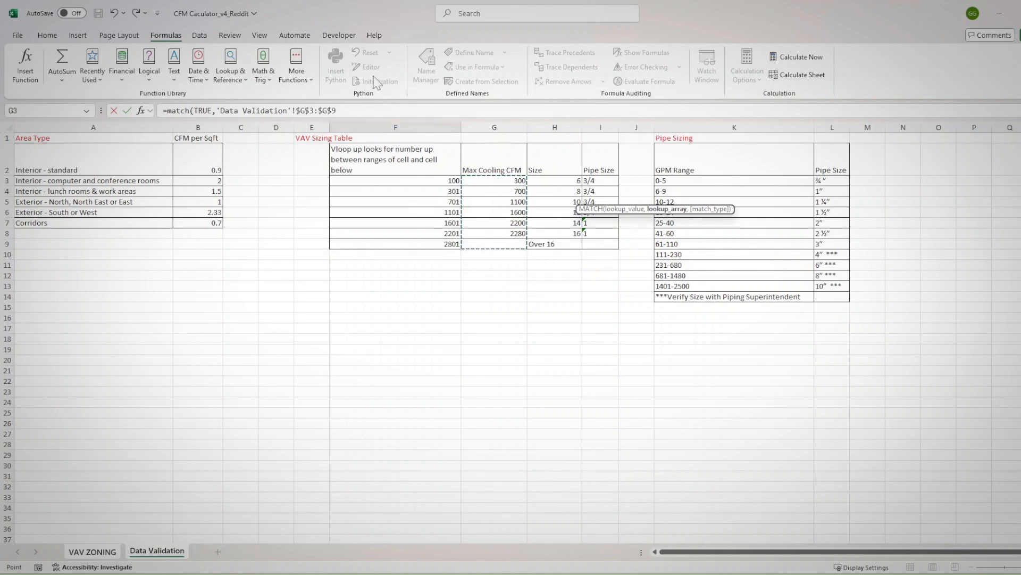
{"action": "left_click", "coordinate": [337, 110]}
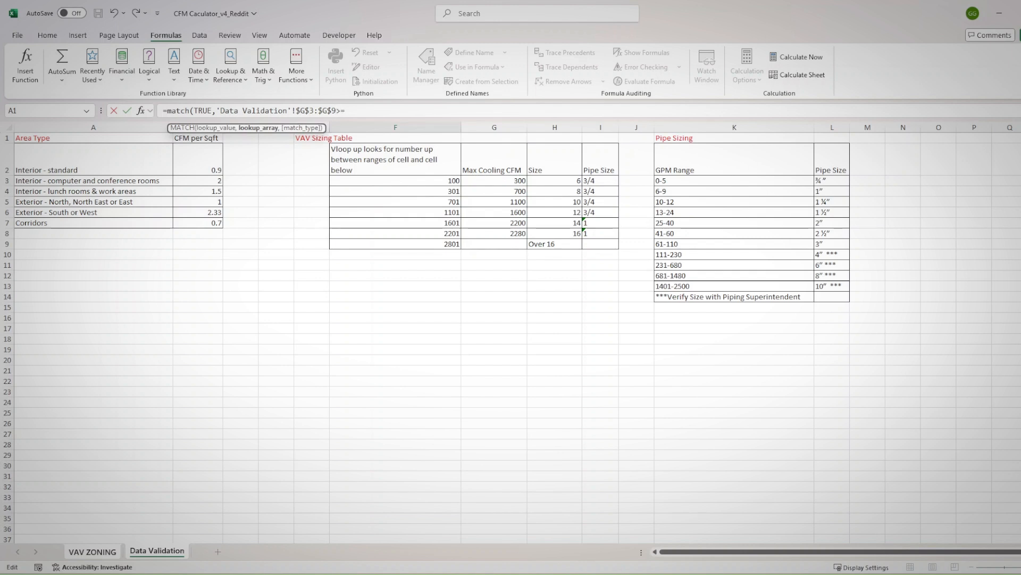
Complete the lookup array comparison with VAV ZONING's D5, removing the redundant sheet name from the reference
{"action": "left_click", "coordinate": [104, 552]}
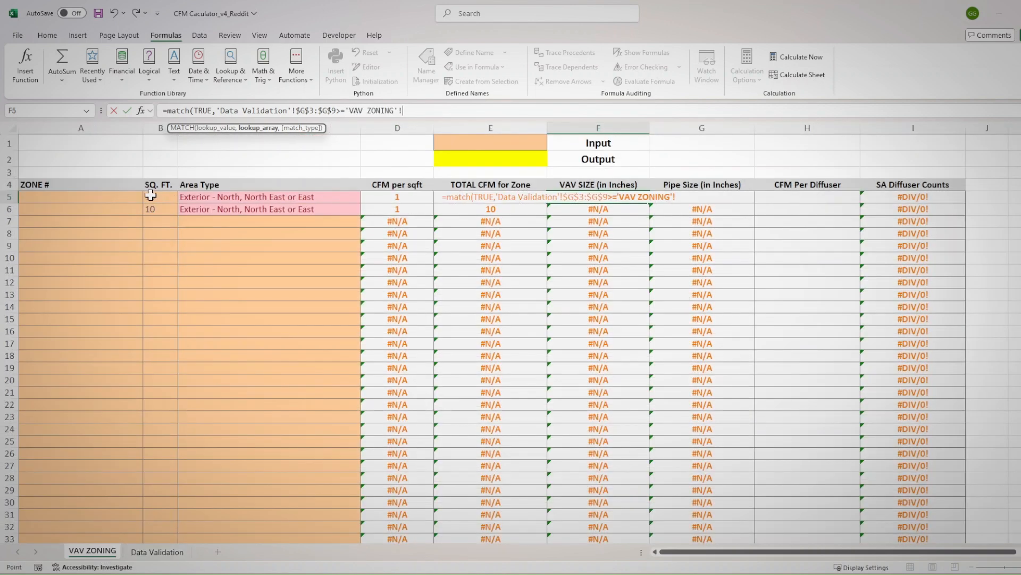
{"action": "left_click", "coordinate": [401, 198]}
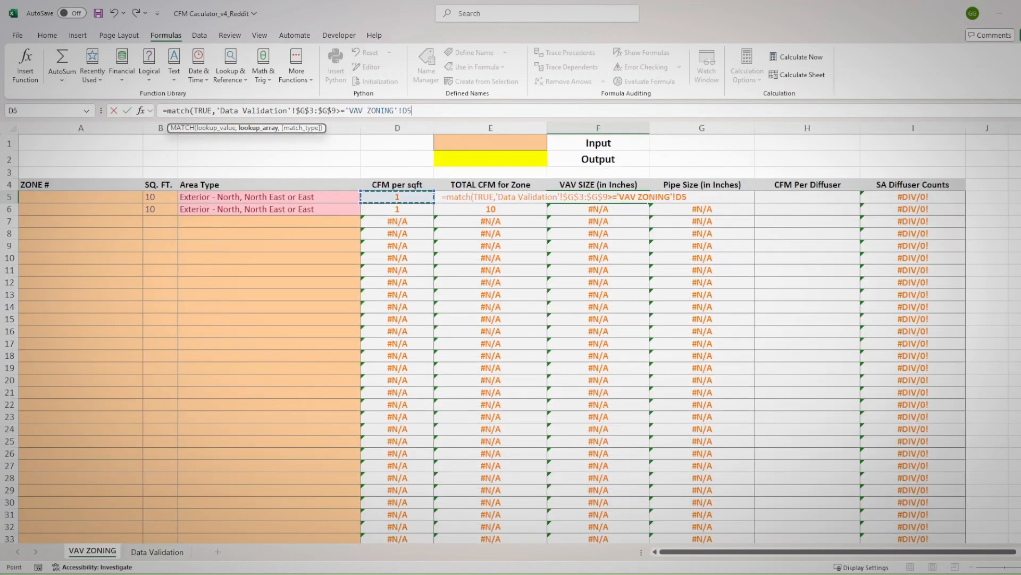
{"action": "left_click_drag", "start_coordinate": [349, 110], "coordinate": [402, 110]}
{"action": "key", "text": "BackSpace"}
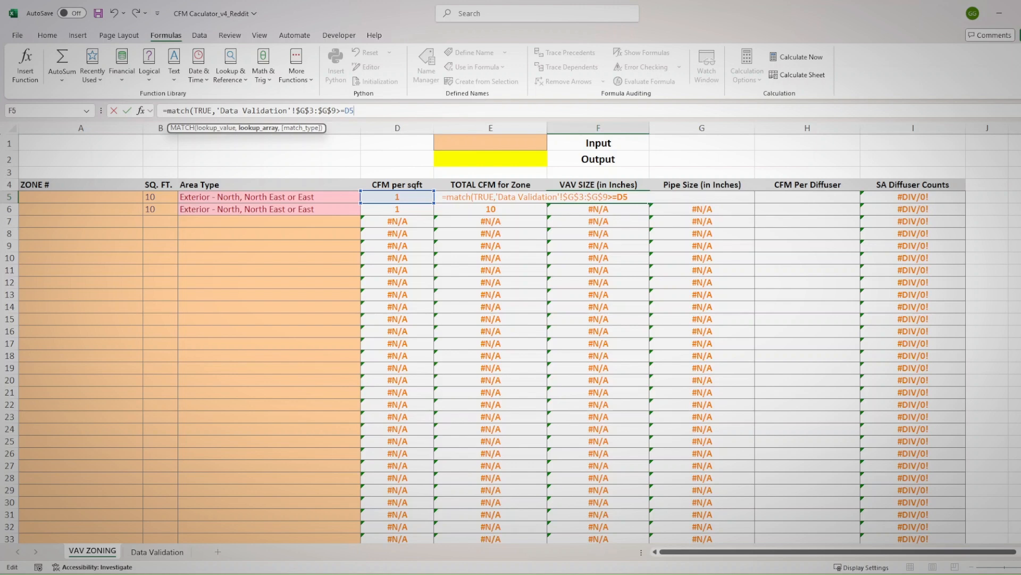
Finish F5's MATCH formula with match type 0 for an exact match and commit it
{"action": "type", "text": ","}
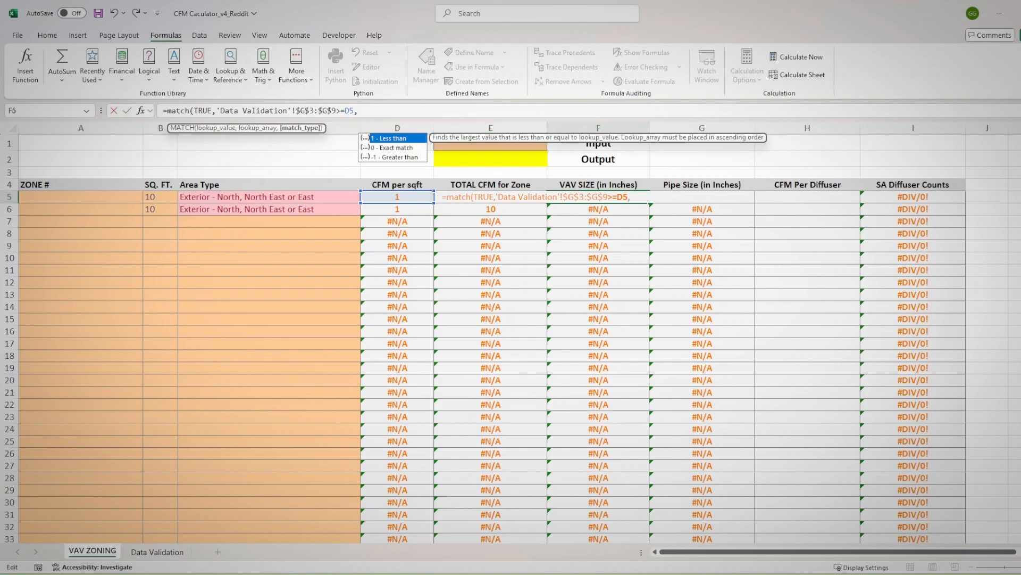
{"action": "type", "text": "0"}
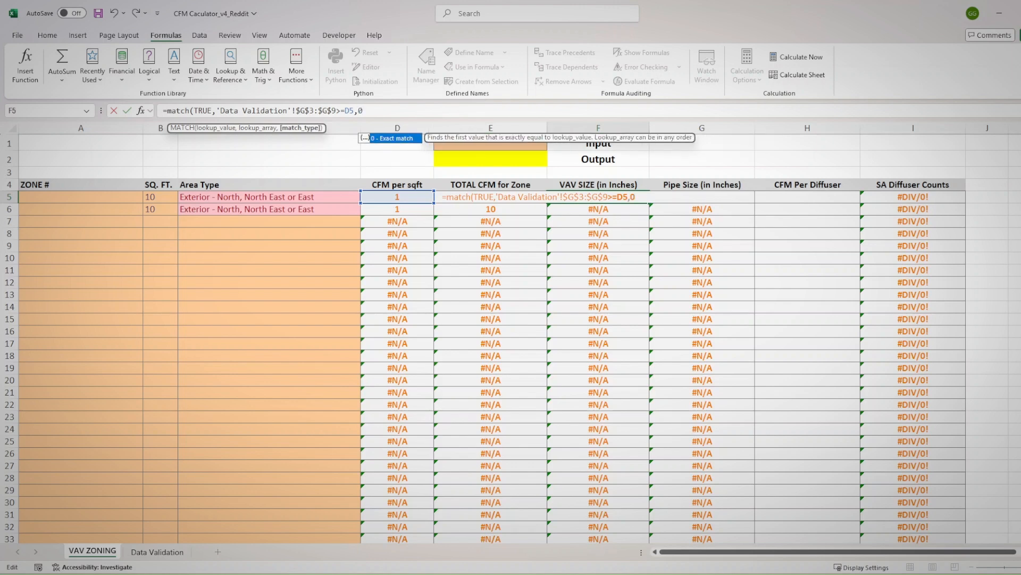
{"action": "type", "text": ")"}
{"action": "key", "text": "Return"}
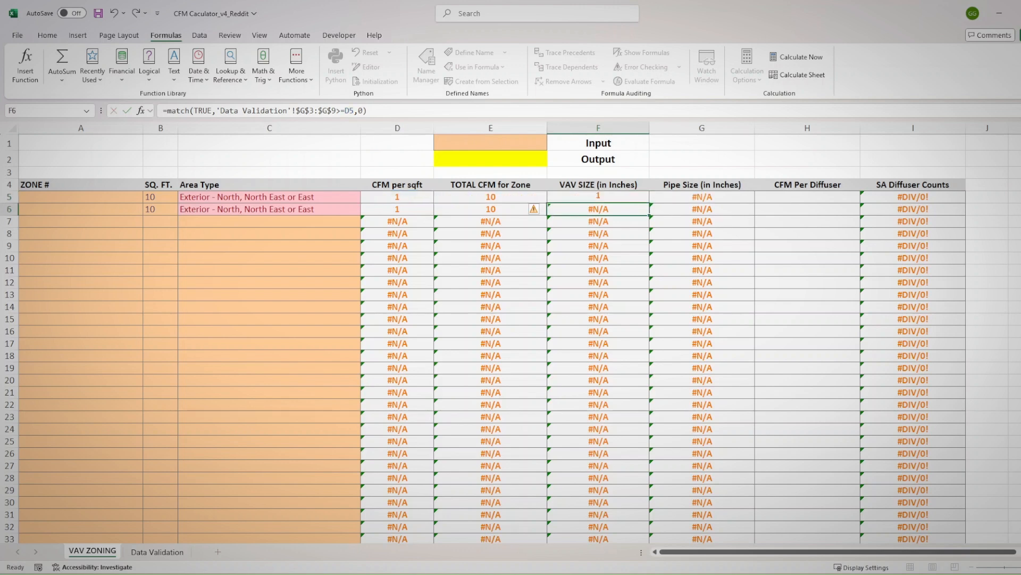
Check F5's MATCH result against Data Validation G3:G8 and inspect the square footage in B5
{"action": "left_click", "coordinate": [591, 197]}
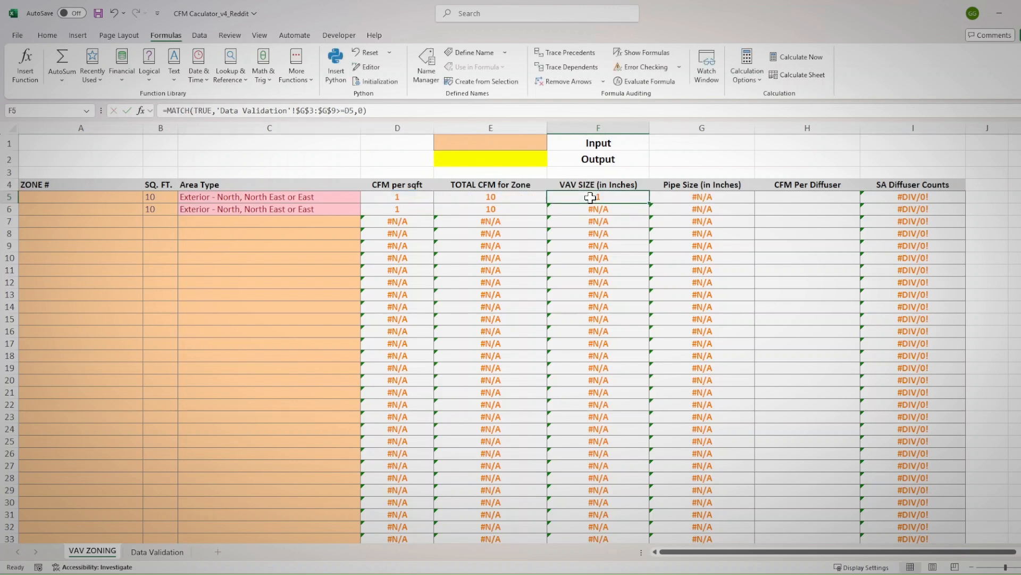
{"action": "left_click", "coordinate": [157, 551]}
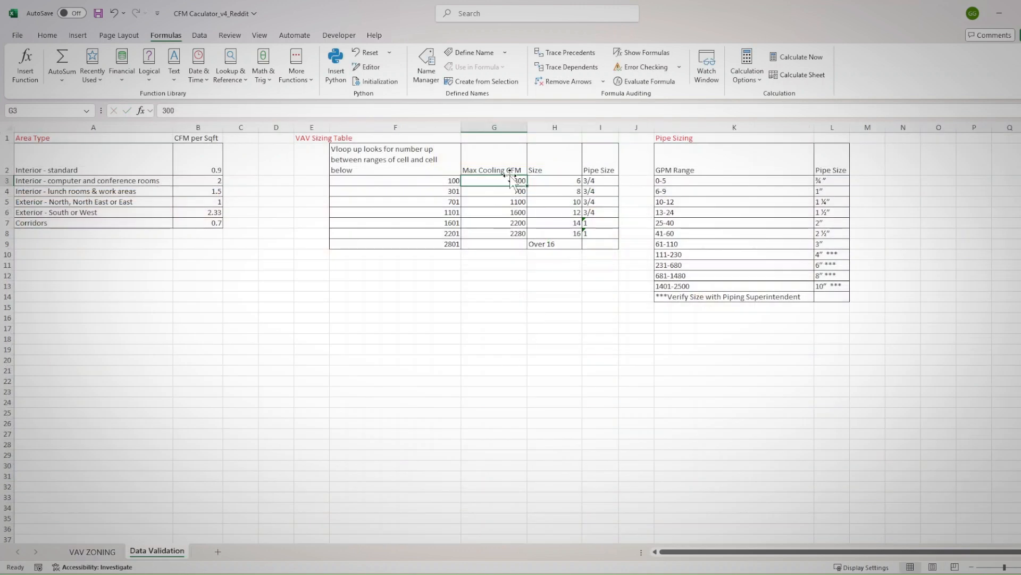
{"action": "left_click_drag", "start_coordinate": [511, 182], "coordinate": [501, 231]}
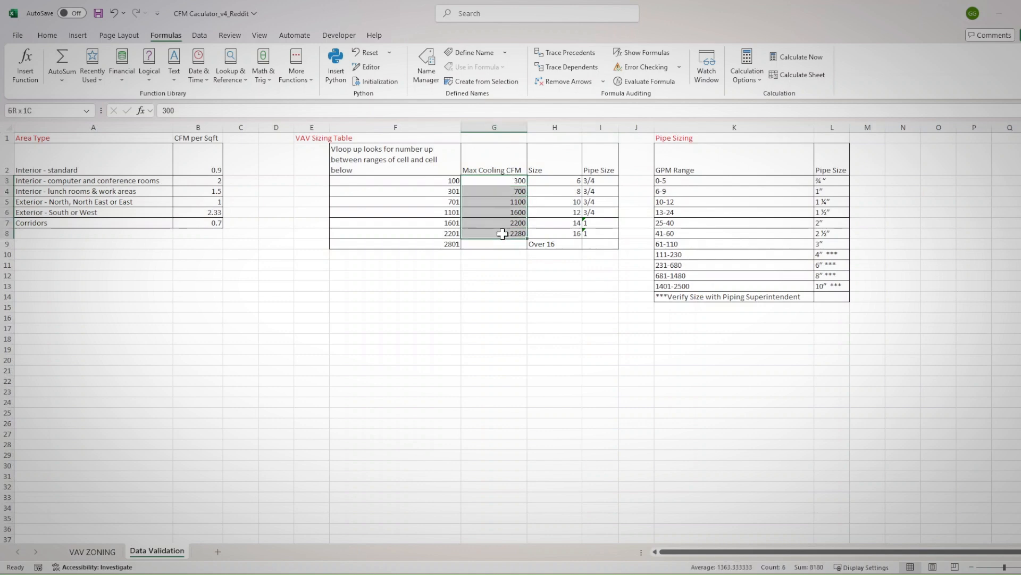
{"action": "left_click", "coordinate": [95, 552]}
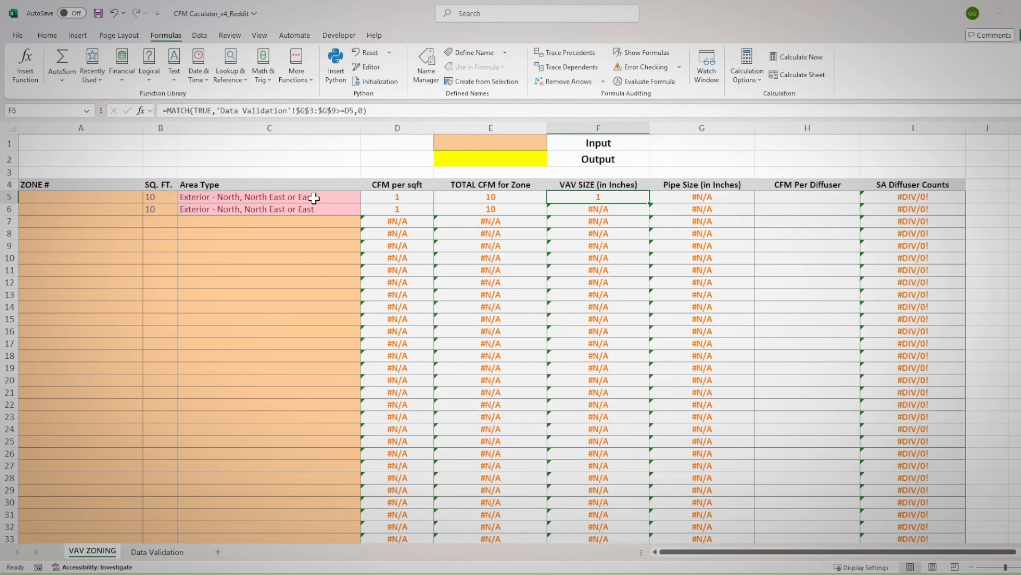
{"action": "left_click", "coordinate": [157, 194]}
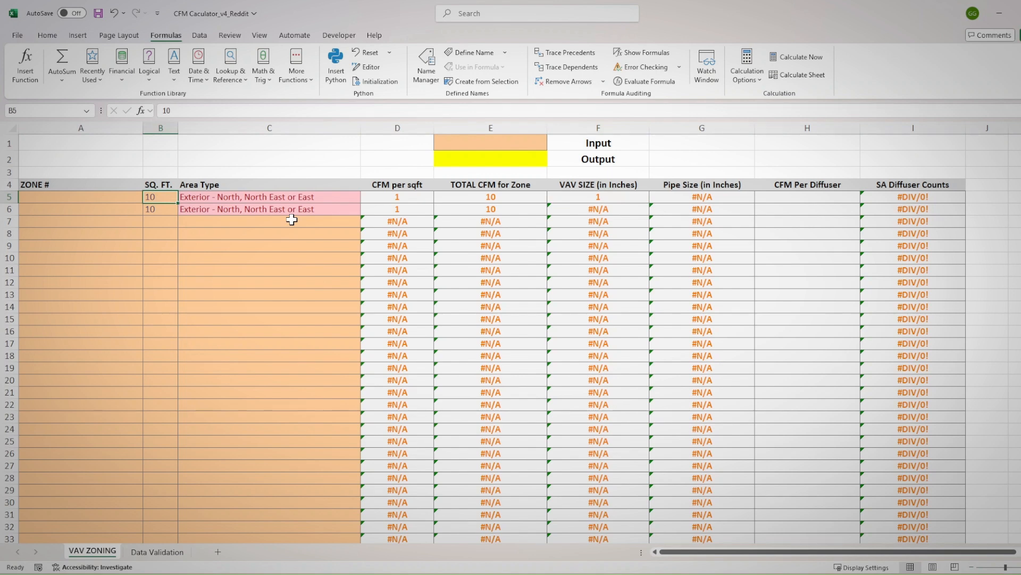
Test F5's MATCH with square footages of 200 and 500 in B5, checking the sizing table on Data Validation
{"action": "type", "text": "200"}
{"action": "key", "text": "Return"}
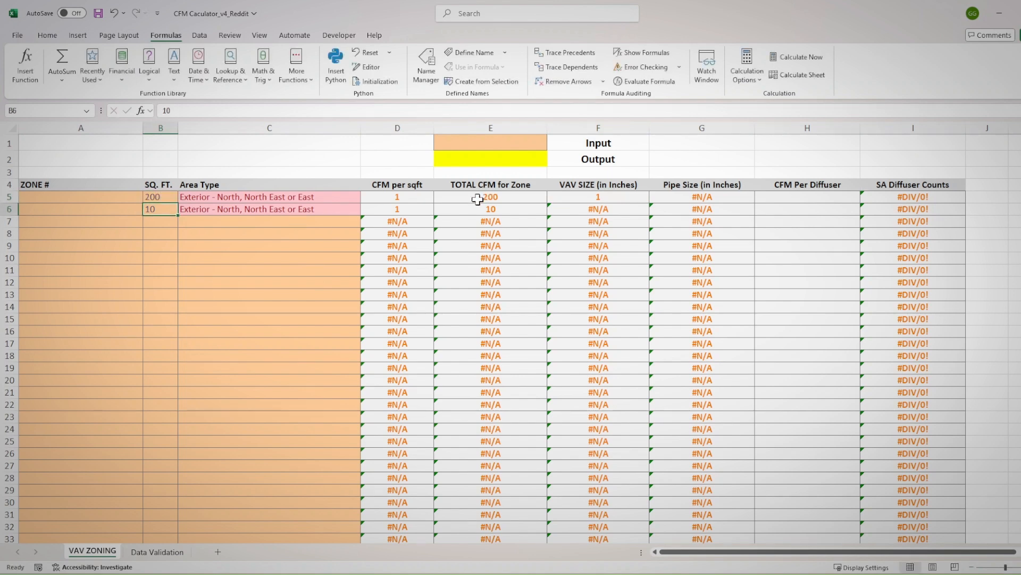
{"action": "left_click", "coordinate": [174, 200]}
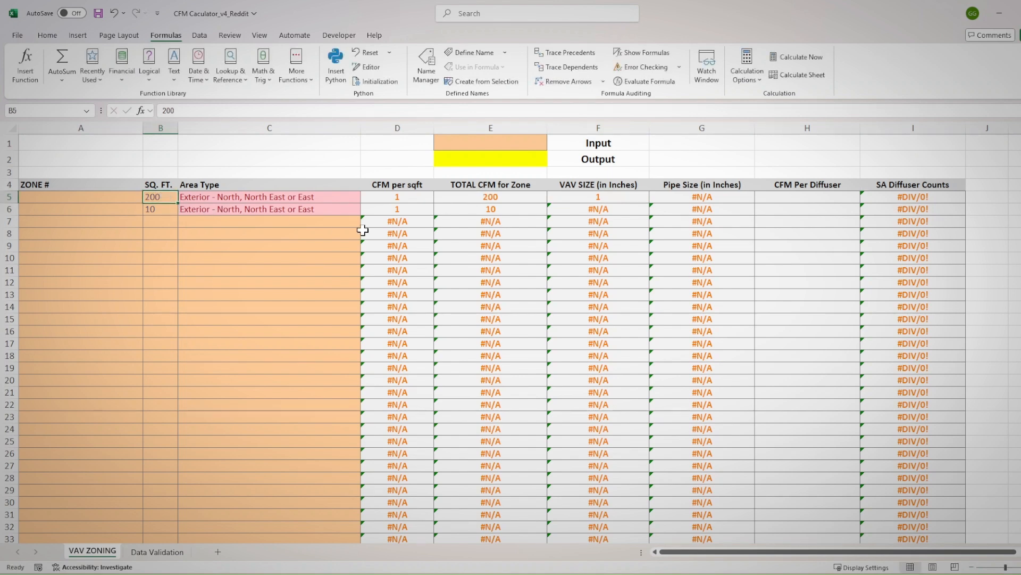
{"action": "type", "text": "500"}
{"action": "key", "text": "Return"}
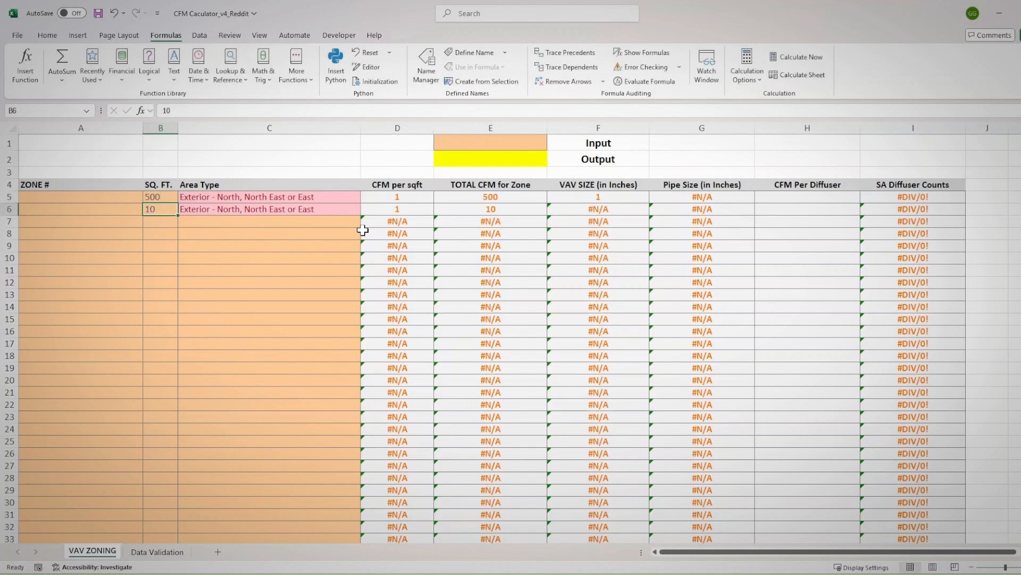
{"action": "left_click", "coordinate": [159, 551]}
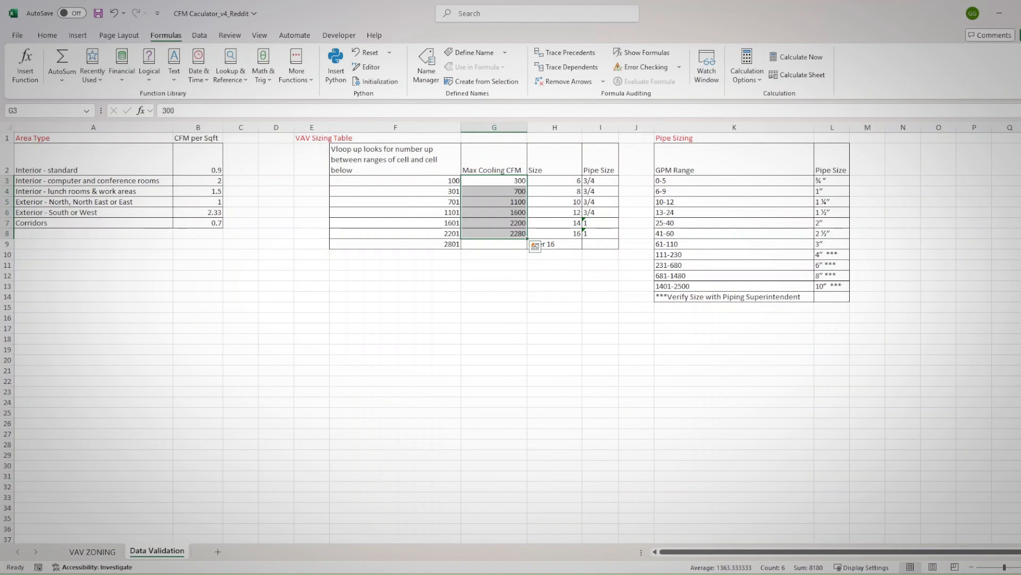
{"action": "key", "text": "ctrl+Page_Up"}
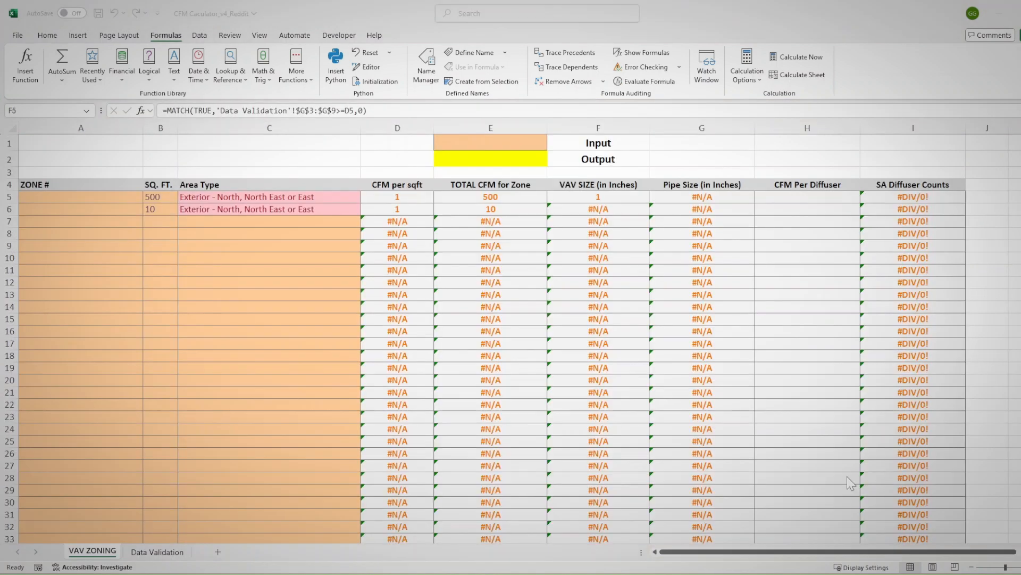
Change the comparison cell in F5's MATCH formula to E5, the zone's total CFM
{"action": "left_click", "coordinate": [620, 193]}
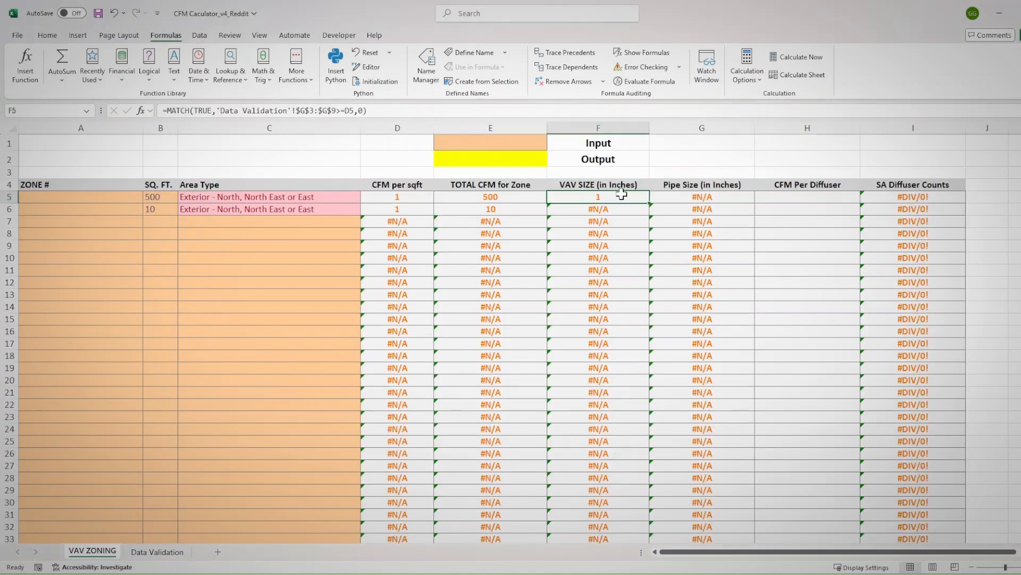
{"action": "left_click", "coordinate": [348, 111]}
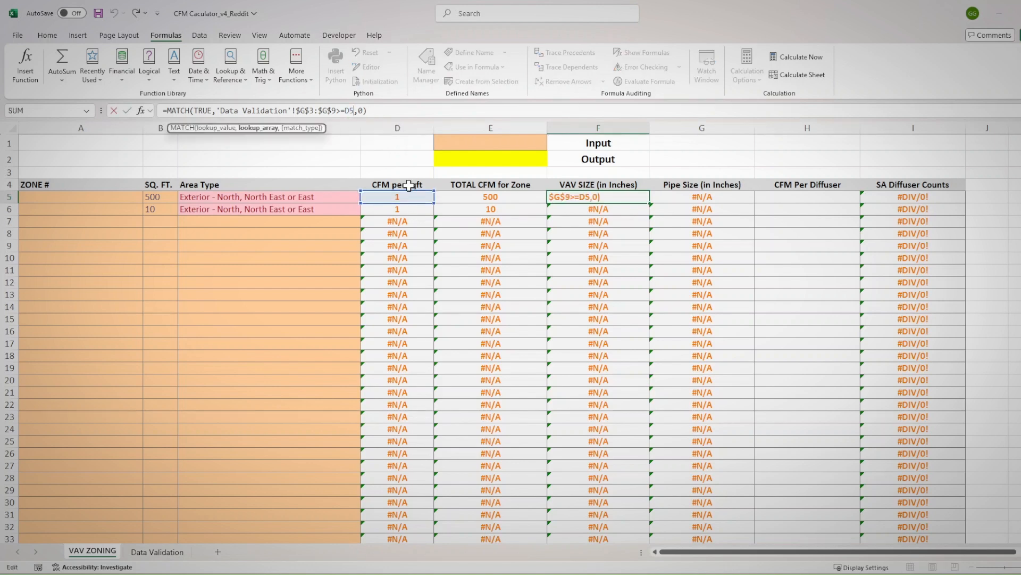
{"action": "left_click", "coordinate": [455, 196]}
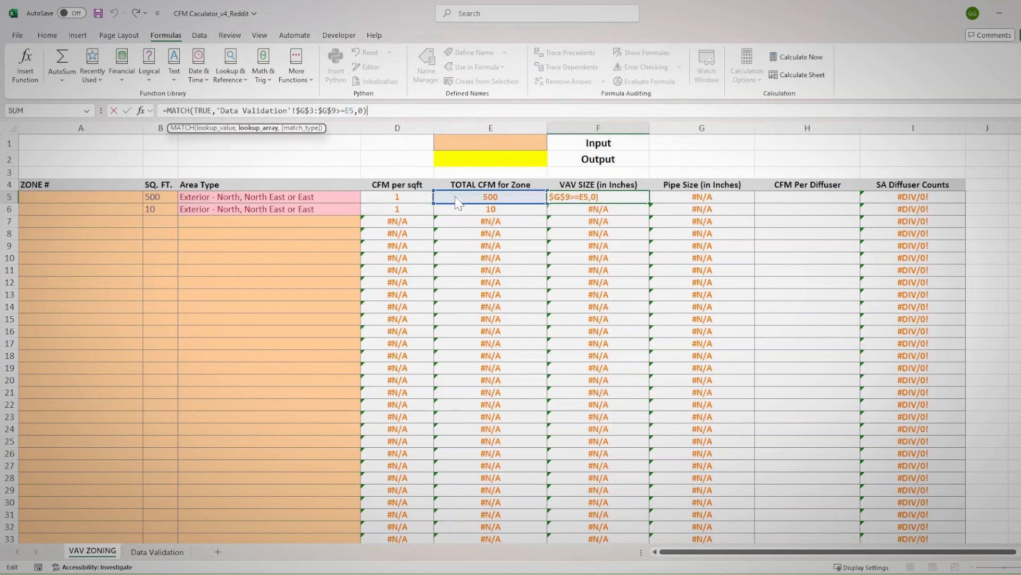
{"action": "key", "text": "Return"}
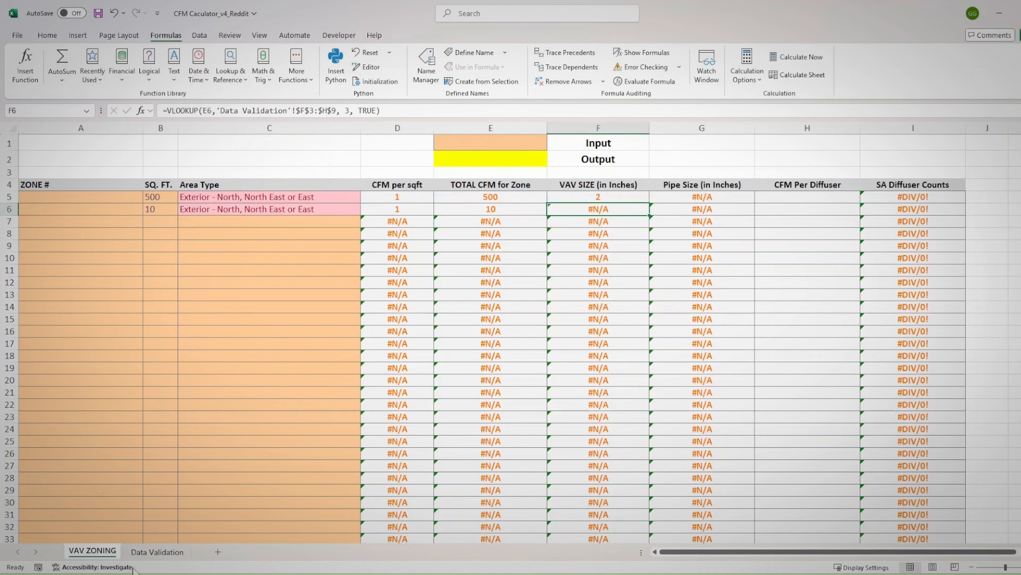
Check F5's MATCH result against the Max Cooling CFM, Size and Pipe Size entries in Data Validation G4:I4
{"action": "left_click", "coordinate": [156, 552]}
{"action": "left_click", "coordinate": [501, 181]}
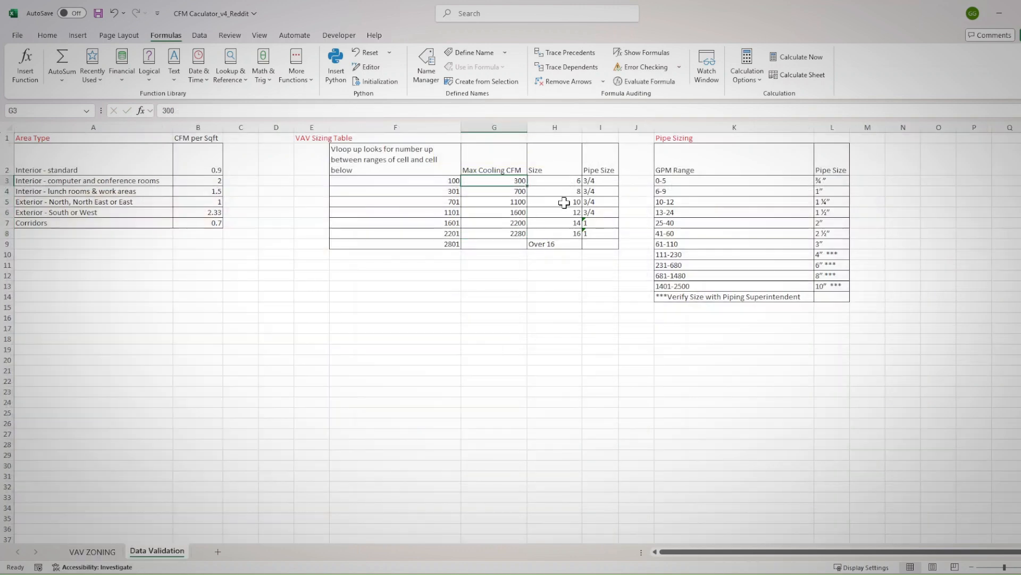
{"action": "key", "text": "Down"}
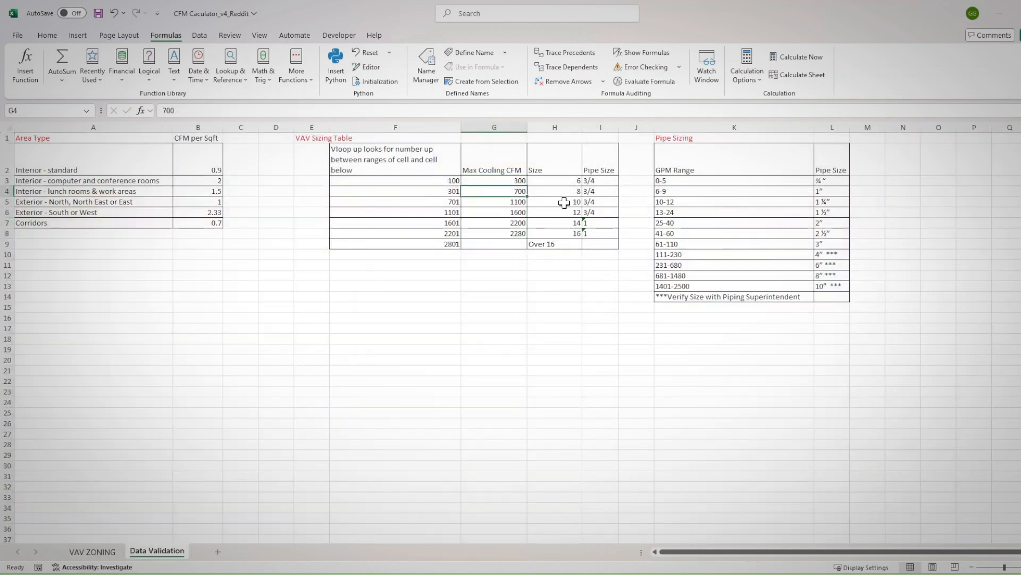
{"action": "left_click_drag", "start_coordinate": [598, 190], "coordinate": [501, 192]}
{"action": "left_click", "coordinate": [105, 554]}
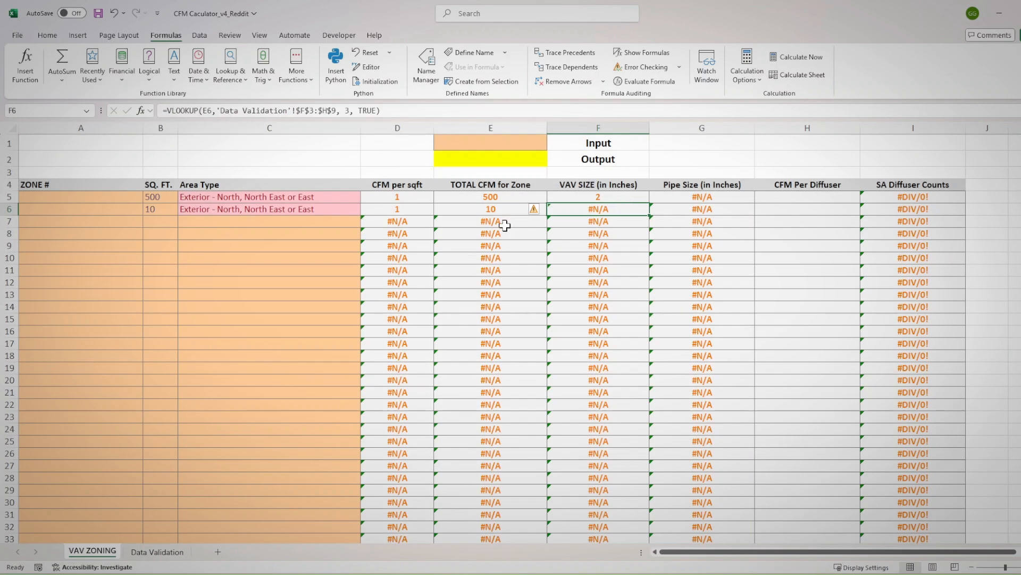
{"action": "left_click", "coordinate": [604, 197]}
{"action": "key", "text": "F2"}
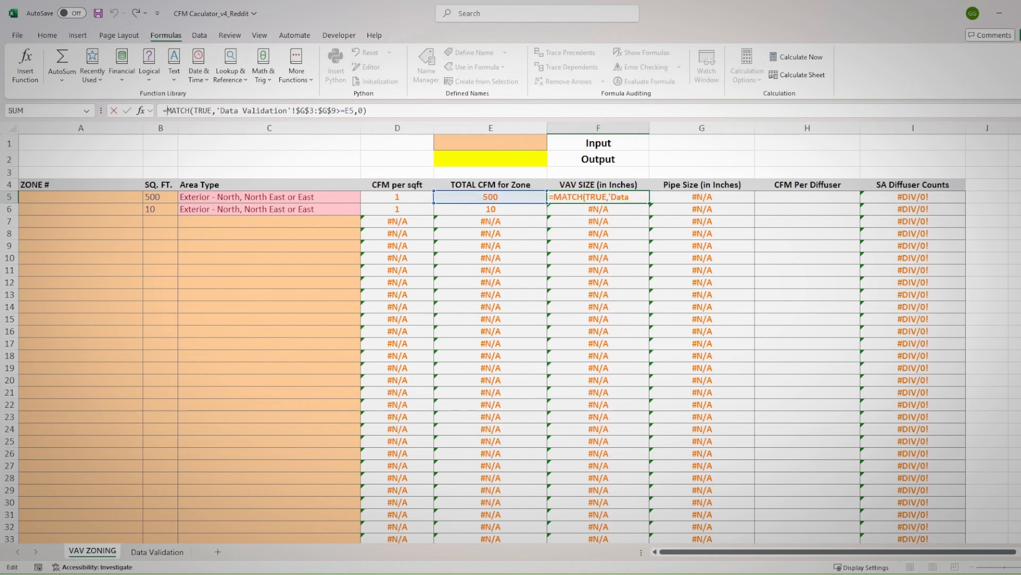
{"action": "left_click", "coordinate": [157, 551]}
{"action": "left_click_drag", "start_coordinate": [590, 181], "coordinate": [599, 228]}
{"action": "key", "text": "Escape"}
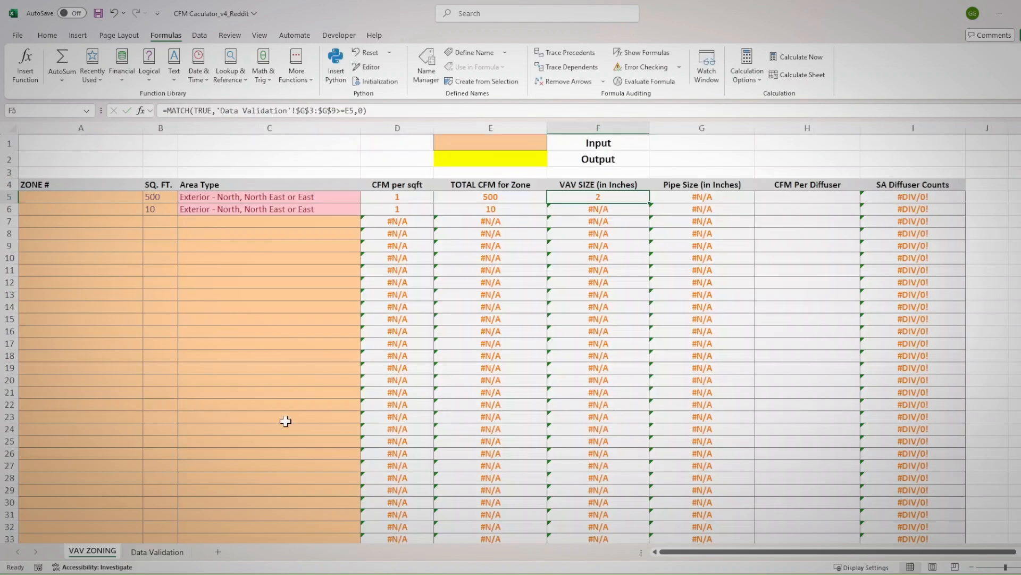
Wrap F5's MATCH in an INDEX function over the absolute range $I$3:$I$9 on Data Validation and commit the formula
{"action": "key", "text": "F2"}
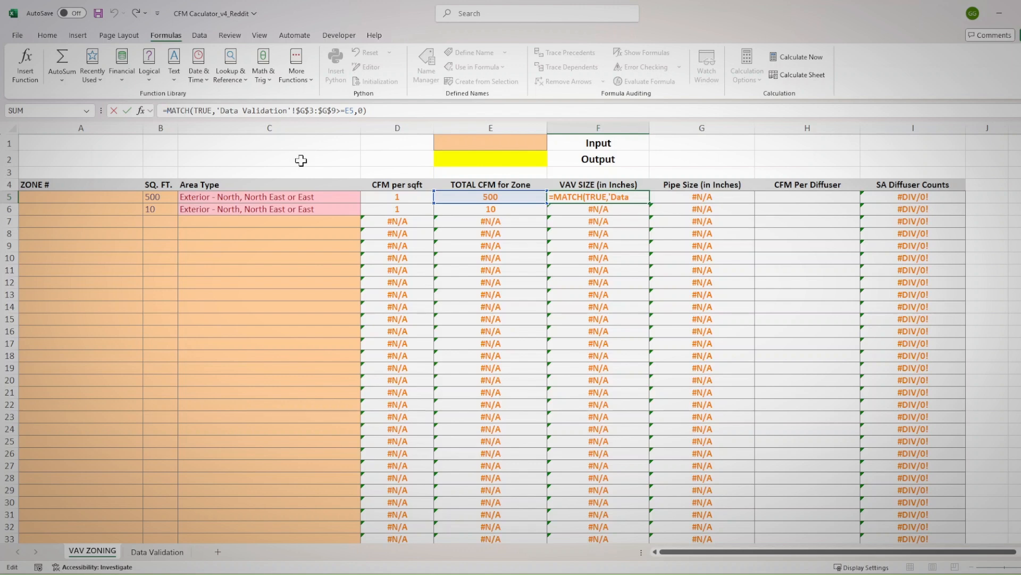
{"action": "type", "text": "index"}
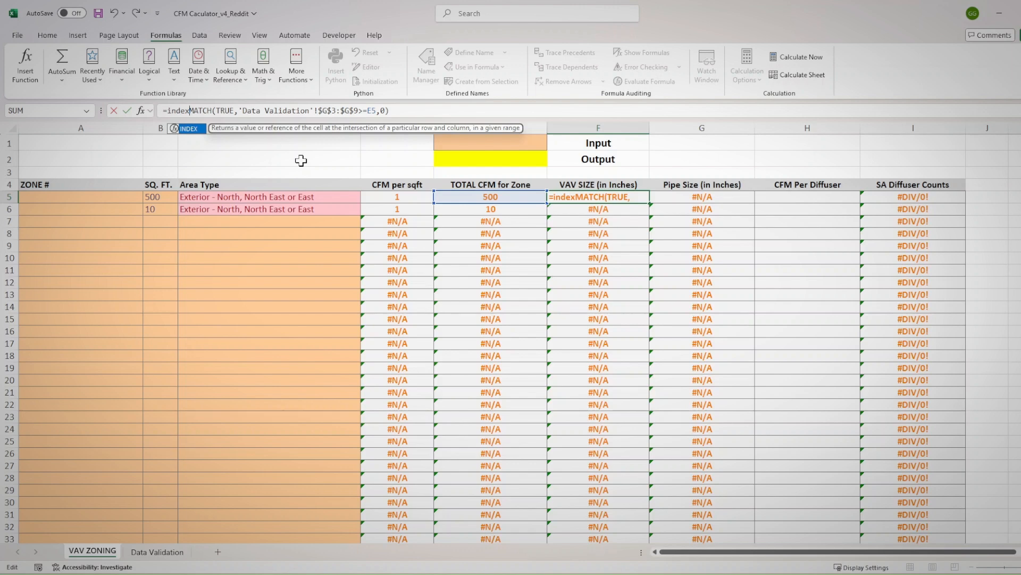
{"action": "type", "text": "("}
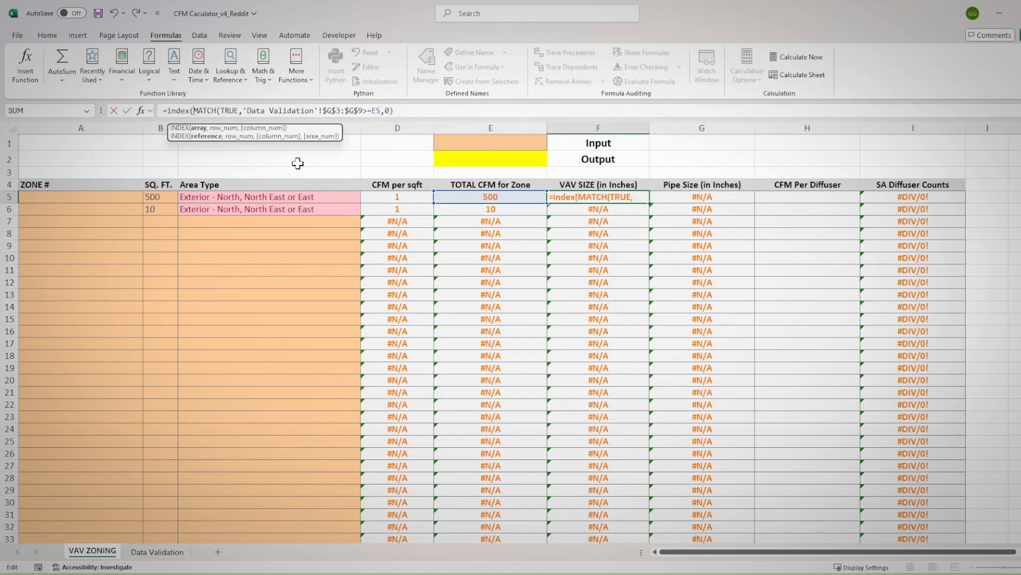
{"action": "left_click", "coordinate": [158, 551]}
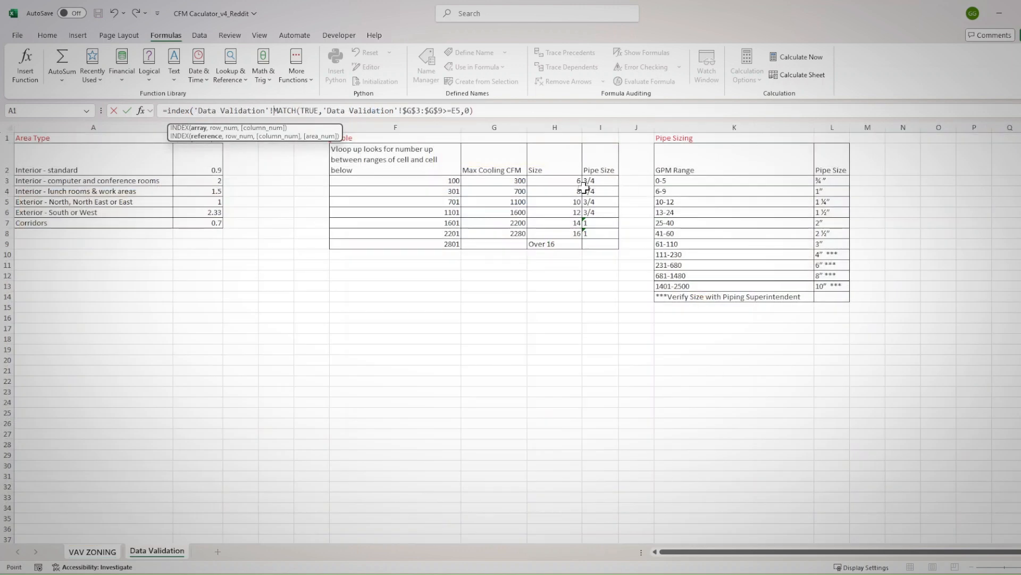
{"action": "left_click_drag", "start_coordinate": [595, 180], "coordinate": [598, 241]}
{"action": "key", "text": "F4"}
{"action": "type", "text": ","}
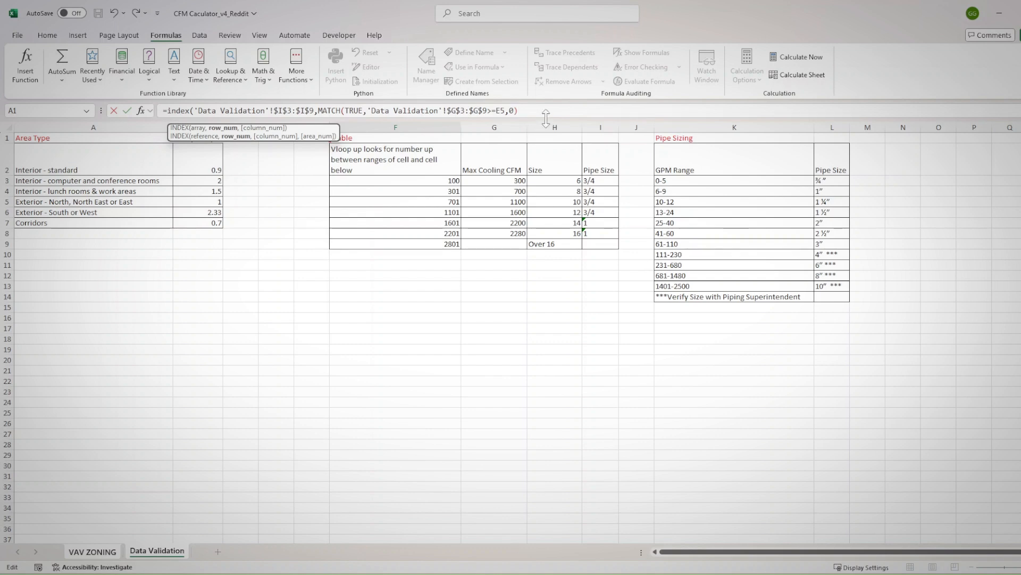
{"action": "type", "text": ")"}
{"action": "key", "text": "Return"}
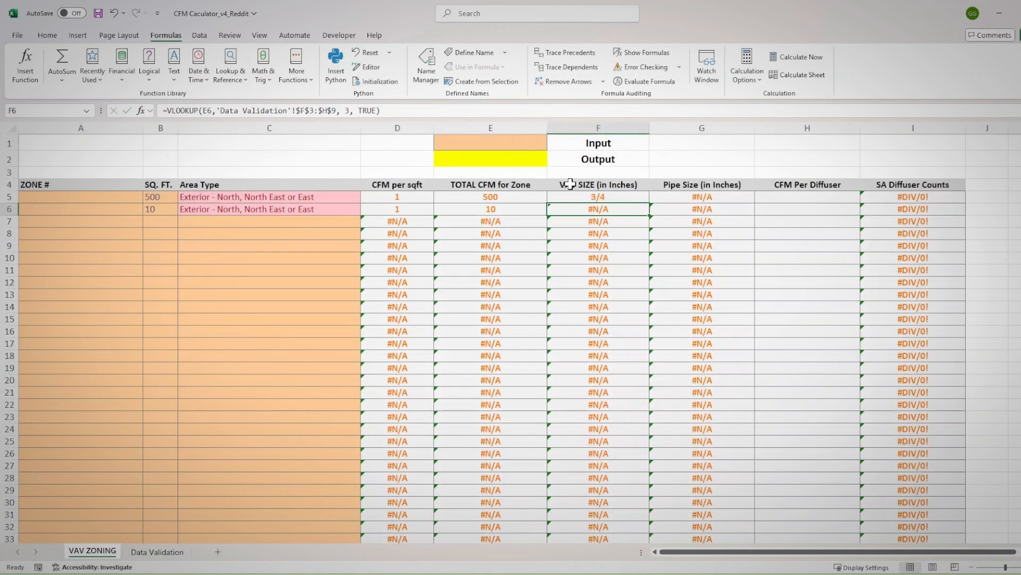
Test the INDEX formula with a square footage of 10 in B5 and compare it with the Data Validation table
{"action": "left_click", "coordinate": [593, 199]}
{"action": "left_click", "coordinate": [158, 197]}
{"action": "type", "text": "10"}
{"action": "key", "text": "Return"}
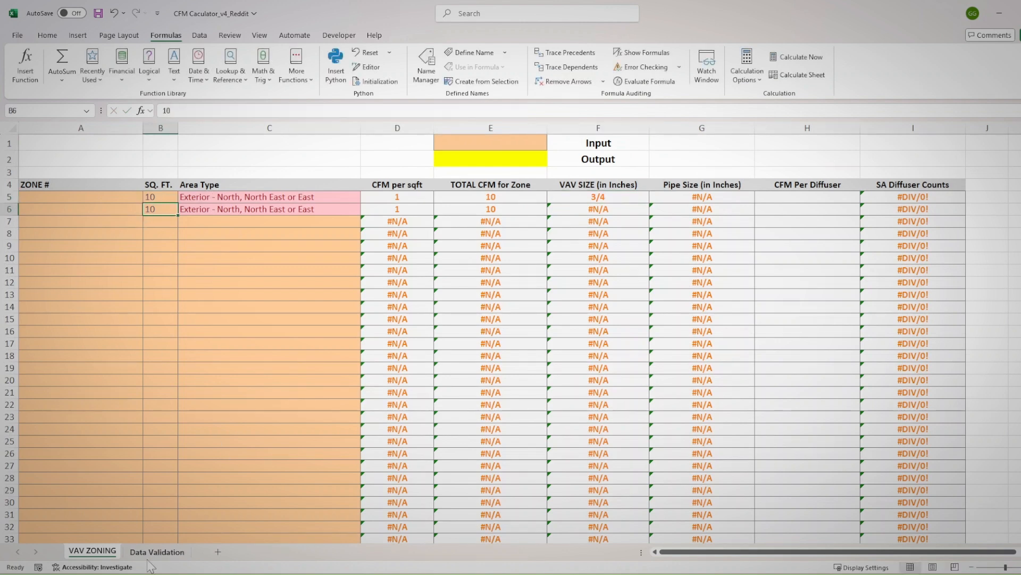
{"action": "left_click", "coordinate": [157, 552]}
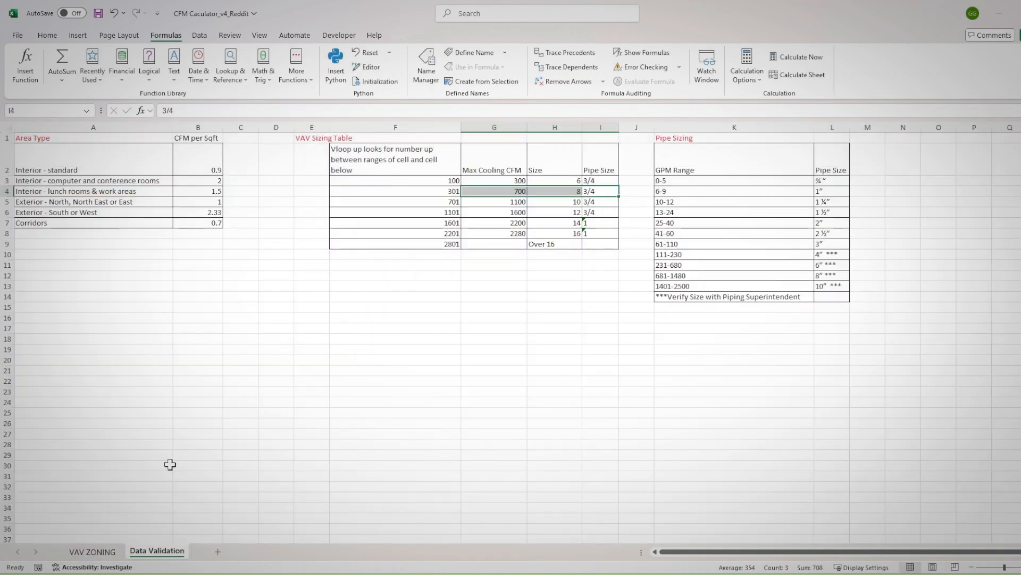
{"action": "left_click", "coordinate": [107, 550]}
Set B5's square footage to 2200 and check F5 against the matching row G7:I7 on Data Validation
{"action": "left_click", "coordinate": [159, 196]}
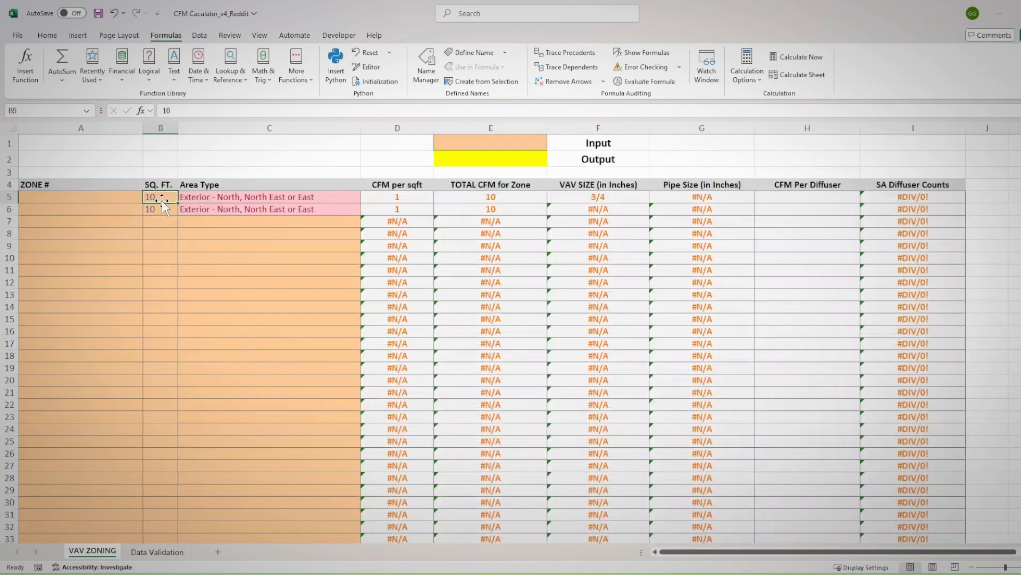
{"action": "type", "text": "2300"}
{"action": "key", "text": "Return"}
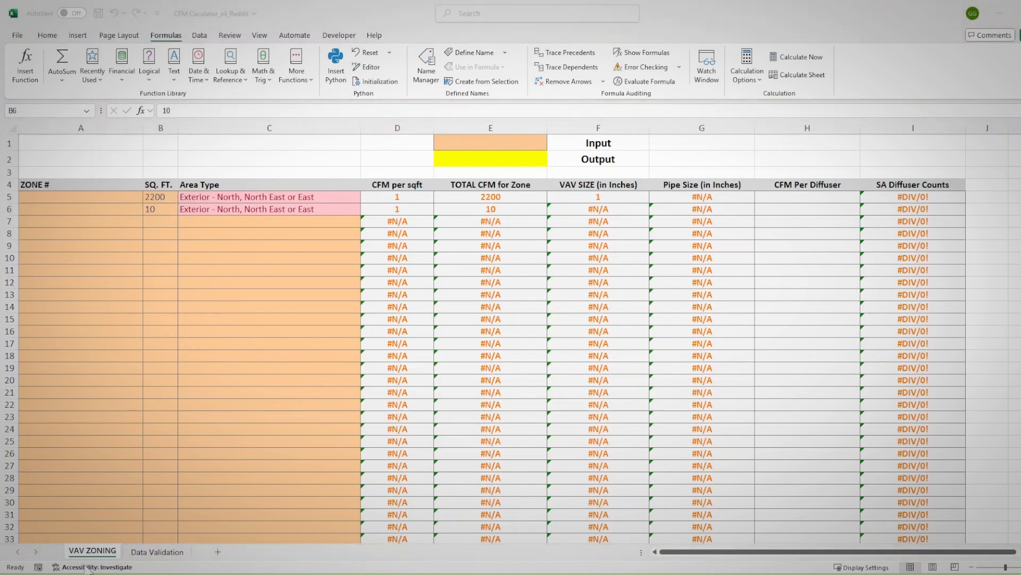
{"action": "left_click", "coordinate": [157, 552]}
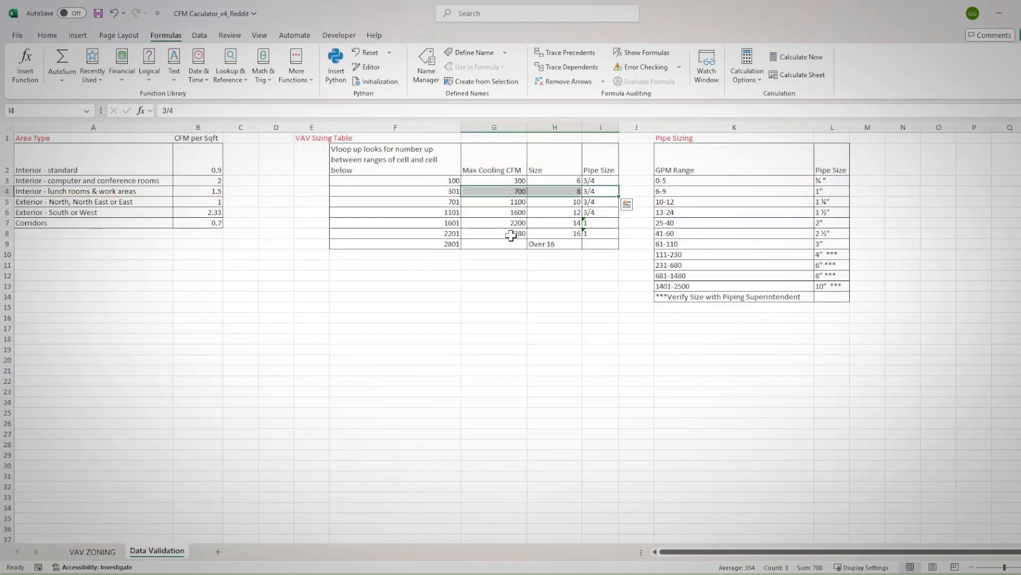
{"action": "left_click_drag", "start_coordinate": [498, 224], "coordinate": [592, 224]}
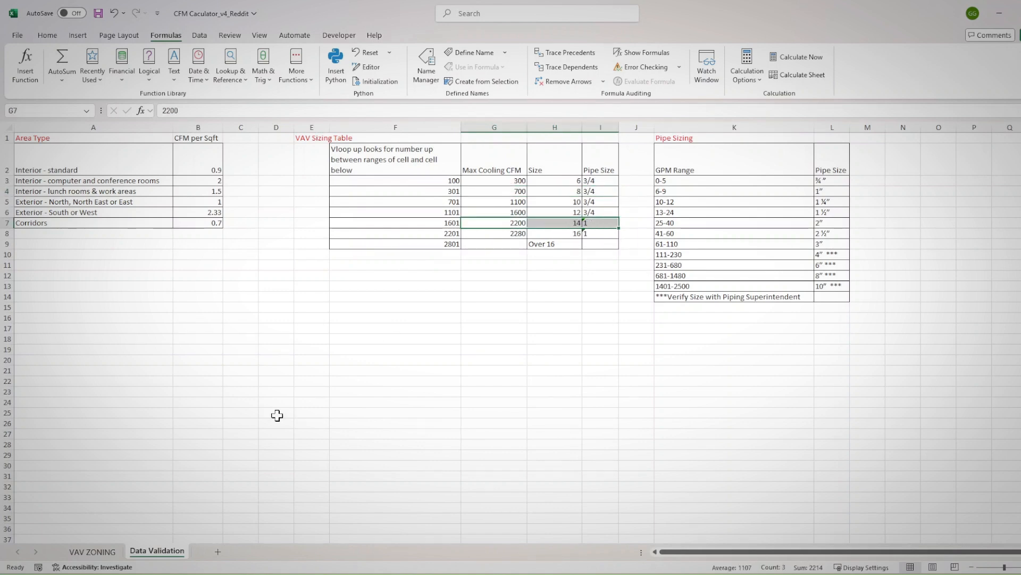
{"action": "left_click", "coordinate": [92, 552]}
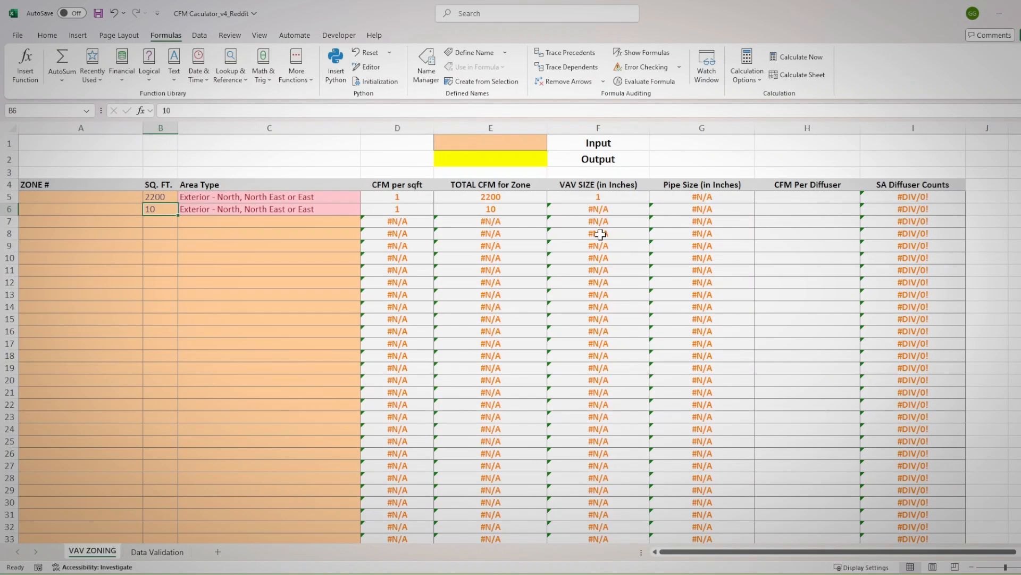
Compare the column used by F5's INDEX formula with the Size and Pipe Size columns on Data Validation
{"action": "left_click", "coordinate": [625, 197]}
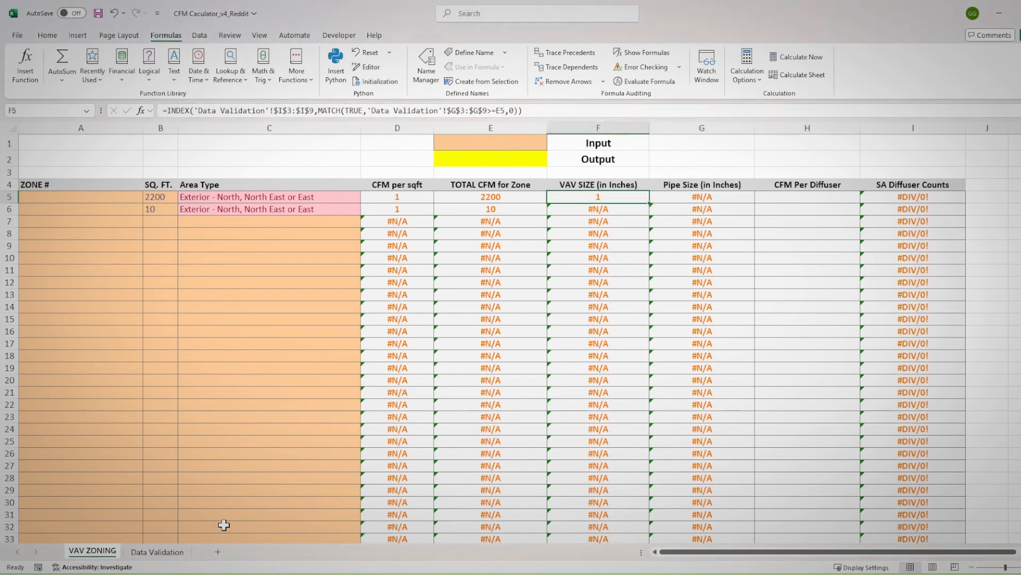
{"action": "left_click", "coordinate": [170, 553]}
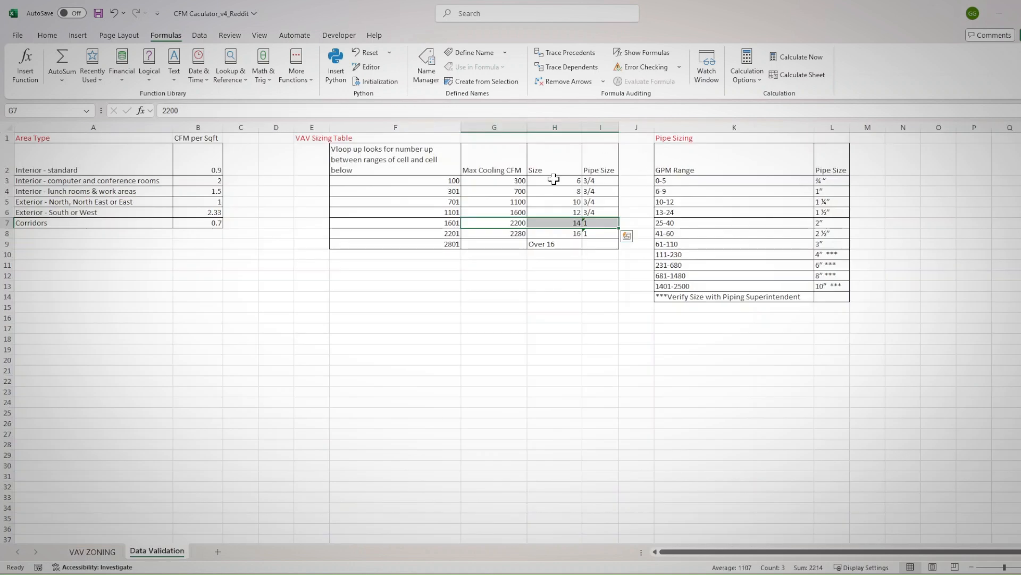
{"action": "left_click_drag", "start_coordinate": [554, 181], "coordinate": [568, 232]}
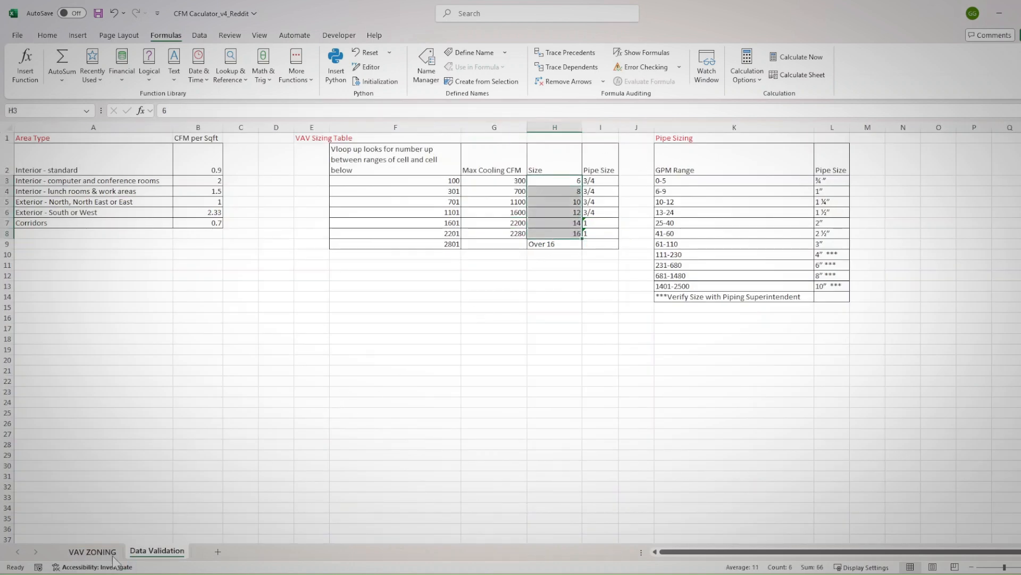
{"action": "left_click", "coordinate": [92, 551]}
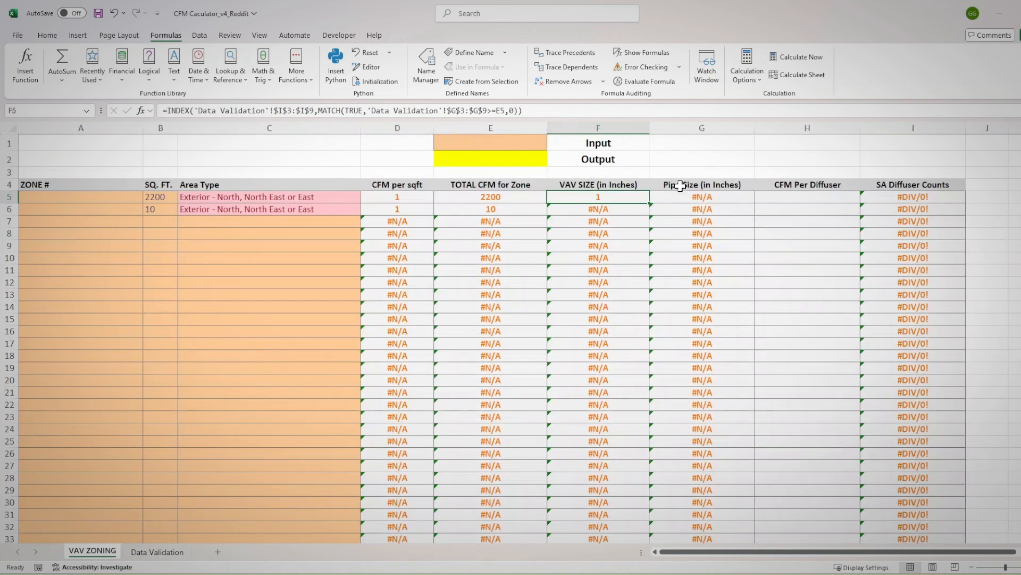
{"action": "left_click", "coordinate": [157, 551]}
{"action": "left_click", "coordinate": [589, 181]}
{"action": "left_click", "coordinate": [537, 180]}
{"action": "left_click", "coordinate": [98, 552]}
Change F5's INDEX array to the Size column range $H$3:$H$9 on Data Validation and commit the formula
{"action": "left_click", "coordinate": [458, 111]}
{"action": "left_click", "coordinate": [156, 552]}
{"action": "left_click", "coordinate": [457, 111]}
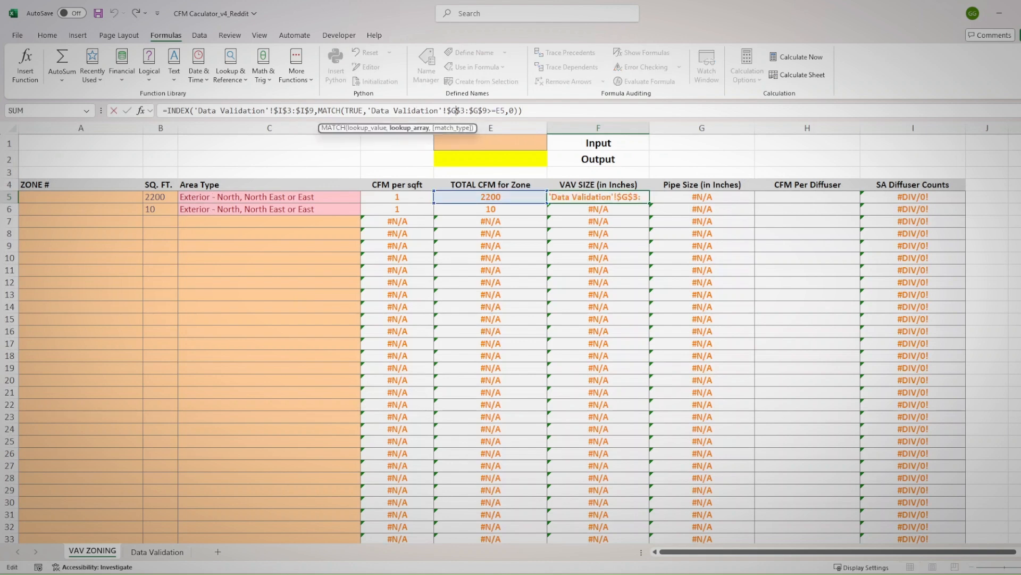
{"action": "left_click", "coordinate": [282, 110]}
{"action": "key", "text": "BackSpace"}
{"action": "type", "text": "H"}
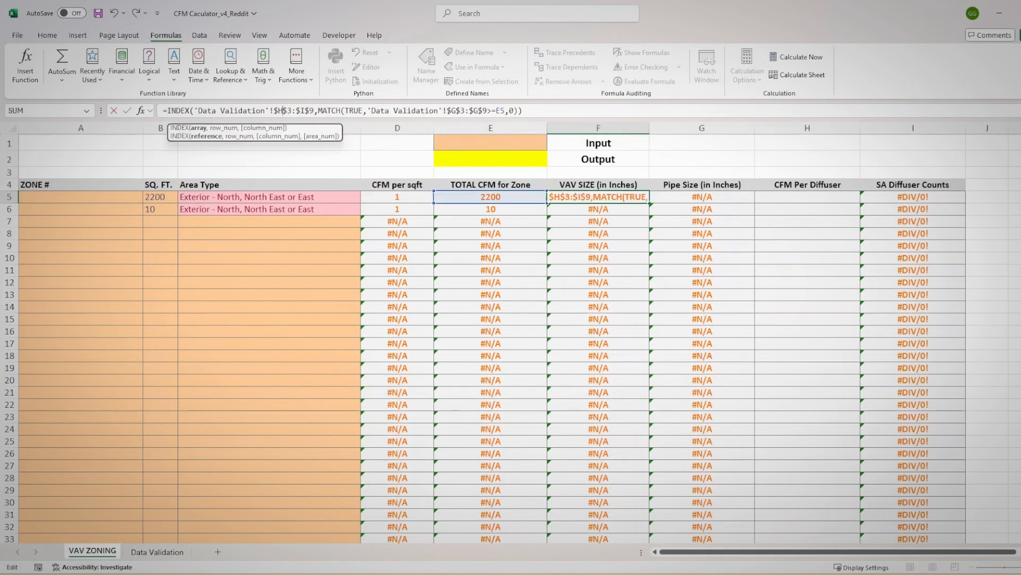
{"action": "left_click", "coordinate": [305, 110]}
{"action": "key", "text": "BackSpace"}
{"action": "type", "text": "H"}
{"action": "key", "text": "Return"}
{"action": "left_click", "coordinate": [585, 196]}
{"action": "left_click", "coordinate": [694, 200]}
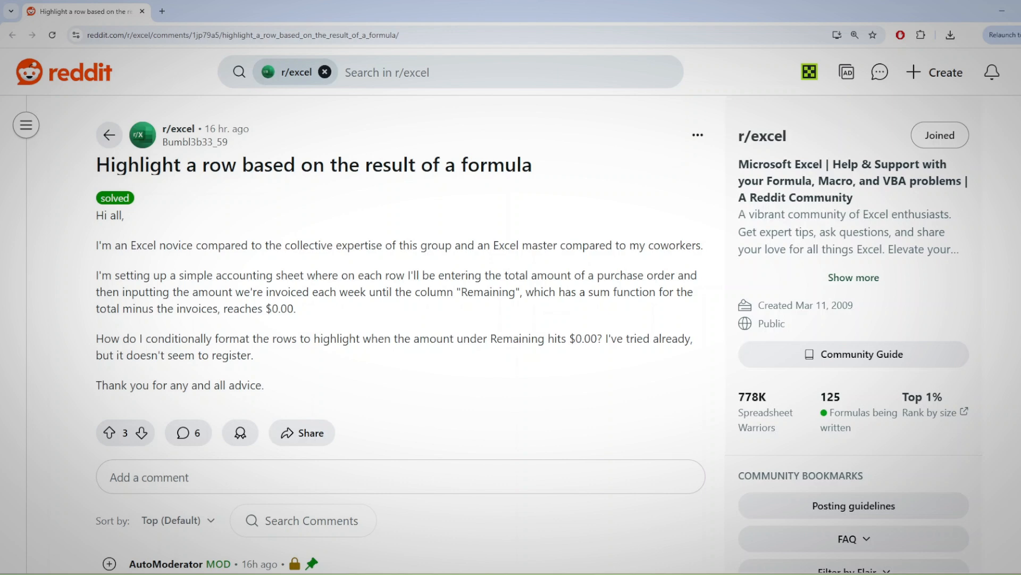
Switch to the browser and review the r/excel post on highlighting rows, marking the accounting sheet description and the $0.00 condition
{"action": "left_click_drag", "start_coordinate": [176, 275], "coordinate": [273, 275]}
{"action": "left_click_drag", "start_coordinate": [598, 339], "coordinate": [555, 339]}
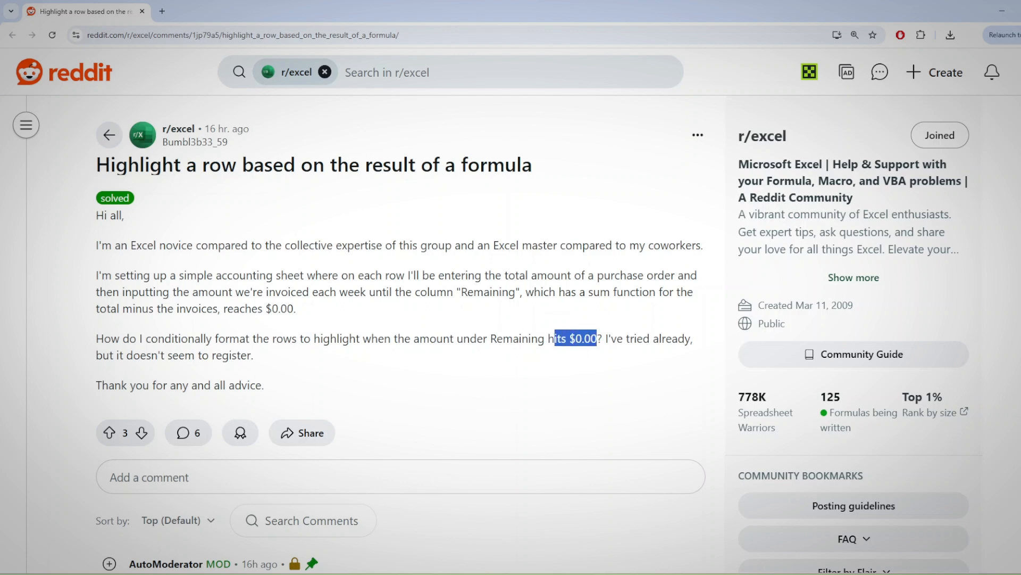
Switch to the accounting sheet in Excel and examine the purchase order amounts, weekly invoices and H2's Remaining formula
{"action": "left_click", "coordinate": [555, 339]}
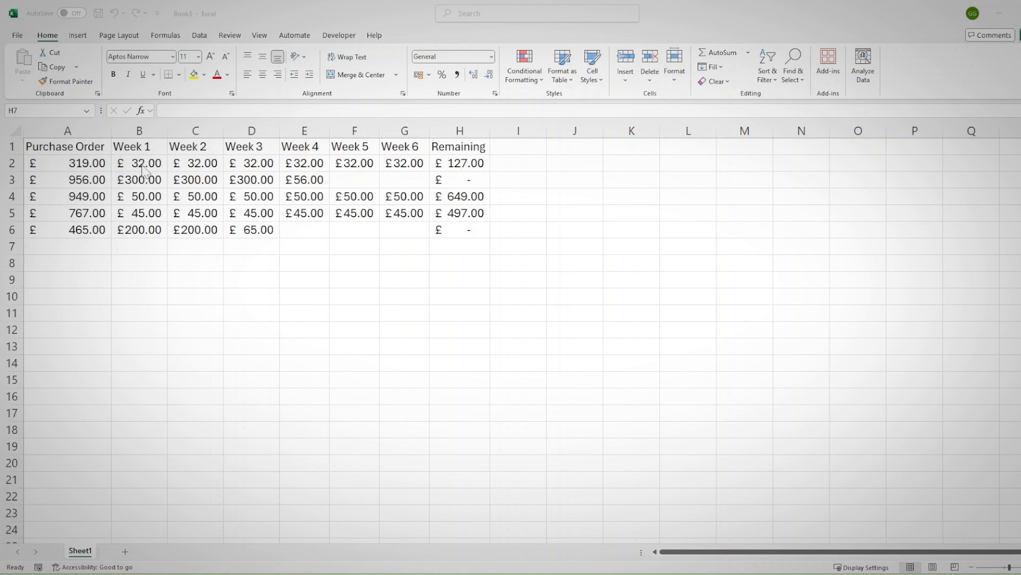
{"action": "left_click", "coordinate": [65, 161]}
{"action": "left_click", "coordinate": [470, 163]}
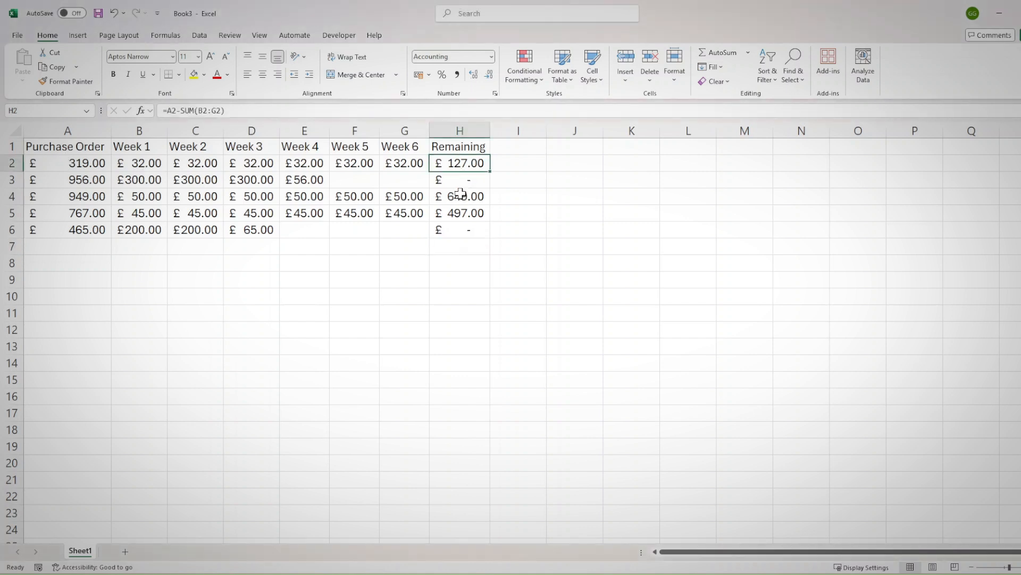
{"action": "left_click", "coordinate": [402, 161]}
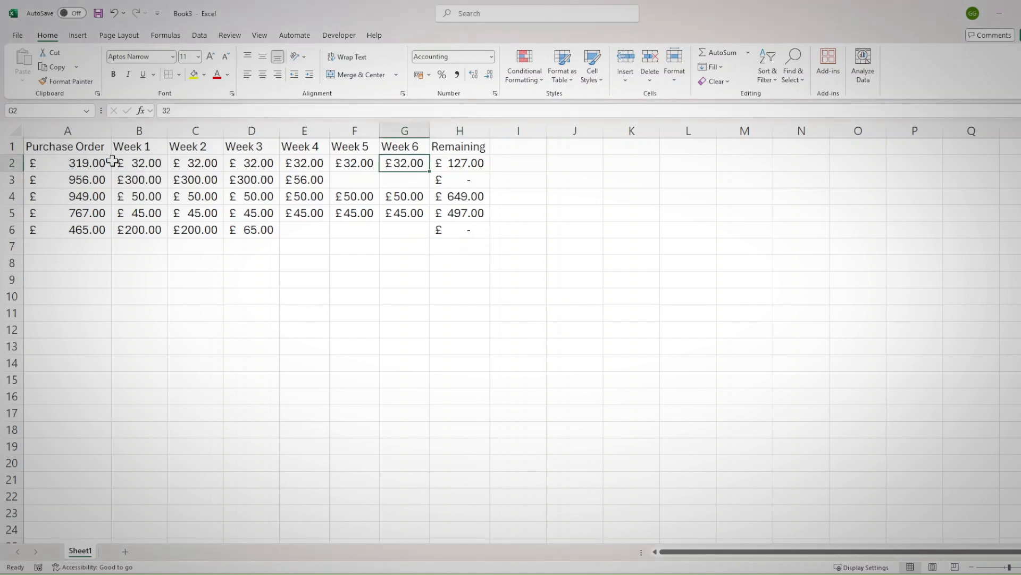
{"action": "left_click_drag", "start_coordinate": [141, 163], "coordinate": [130, 196]}
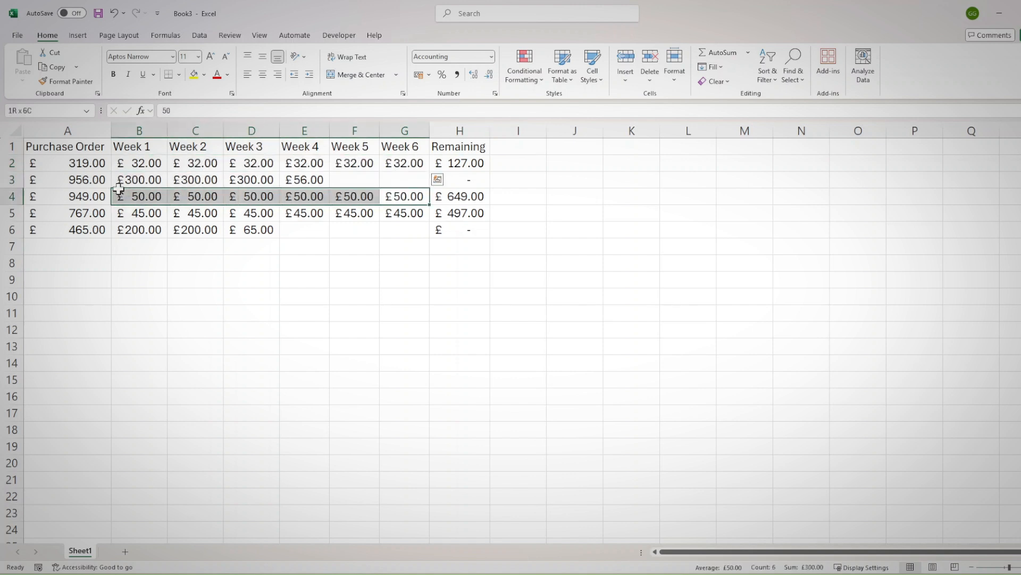
{"action": "left_click", "coordinate": [450, 163]}
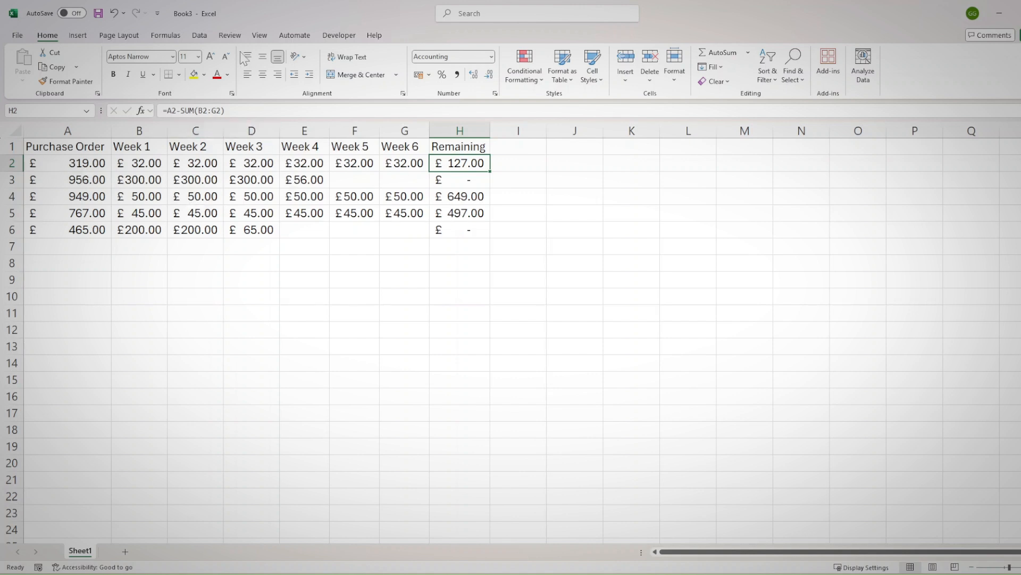
Create a conditional formatting rule for H2 that formats only cells whose value is less than or equal to 0
{"action": "left_click", "coordinate": [528, 82]}
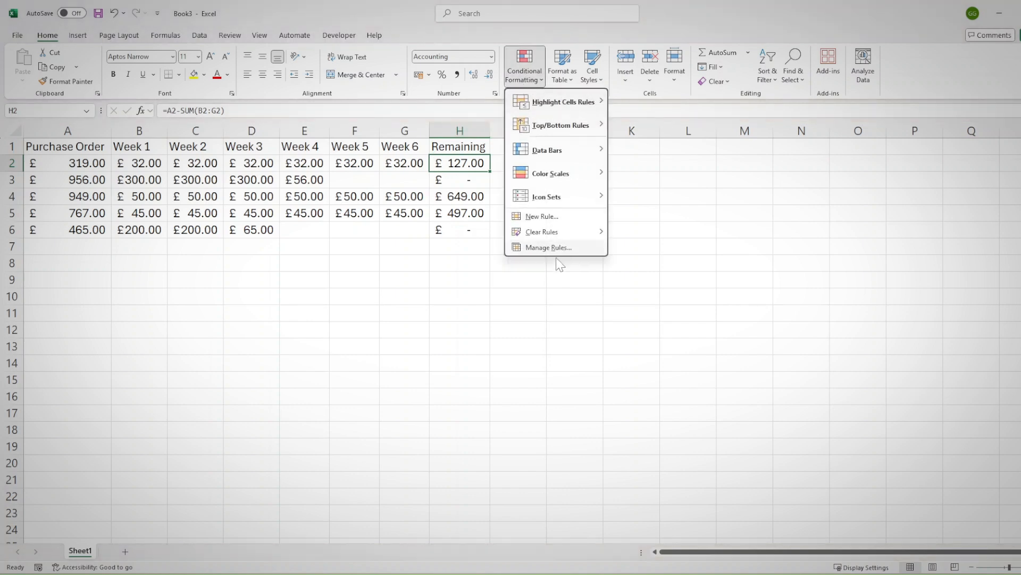
{"action": "left_click", "coordinate": [545, 218]}
{"action": "left_click_drag", "start_coordinate": [95, 201], "coordinate": [451, 213]}
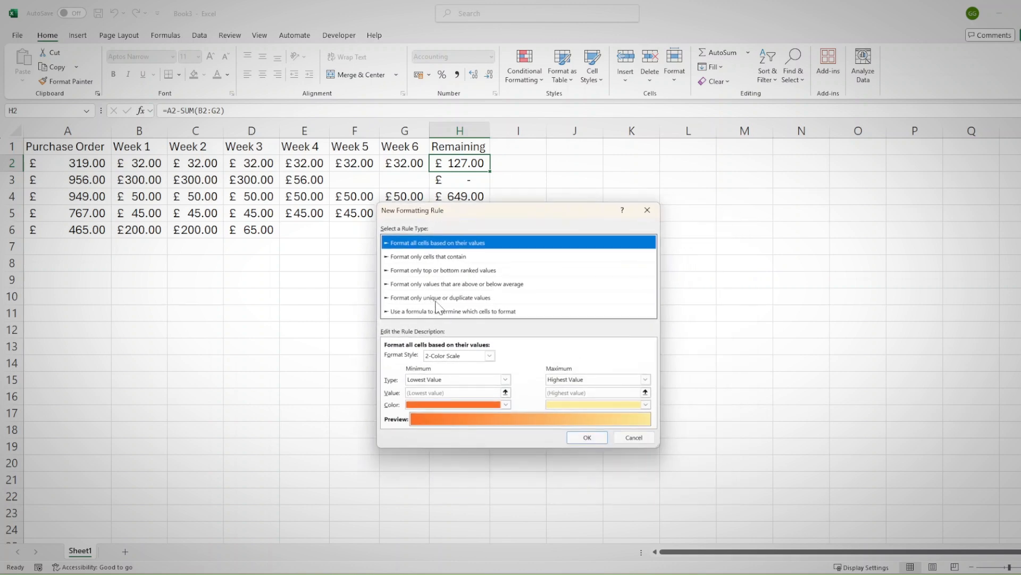
{"action": "left_click", "coordinate": [462, 258]}
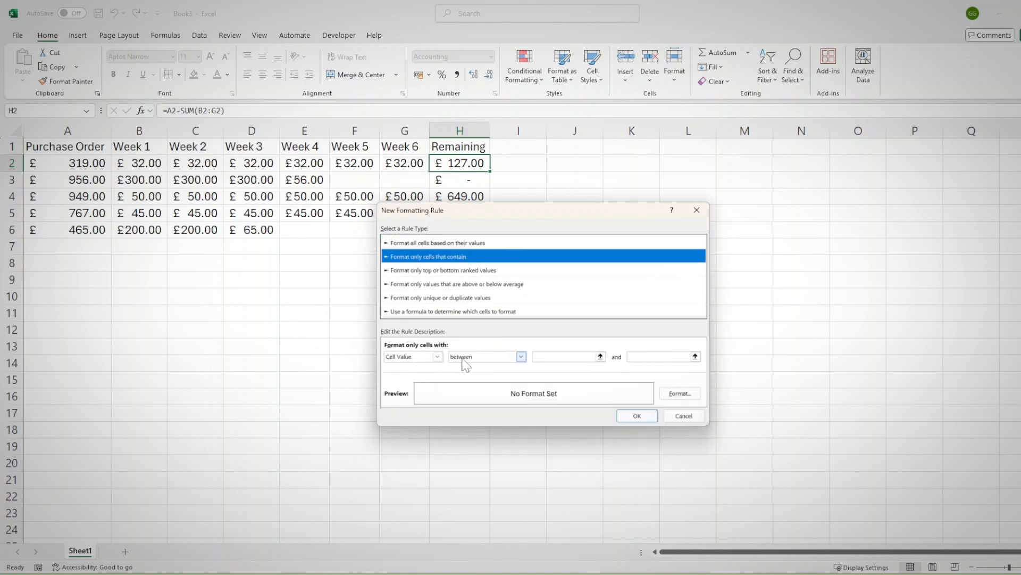
{"action": "left_click", "coordinate": [437, 356]}
{"action": "left_click", "coordinate": [433, 369]}
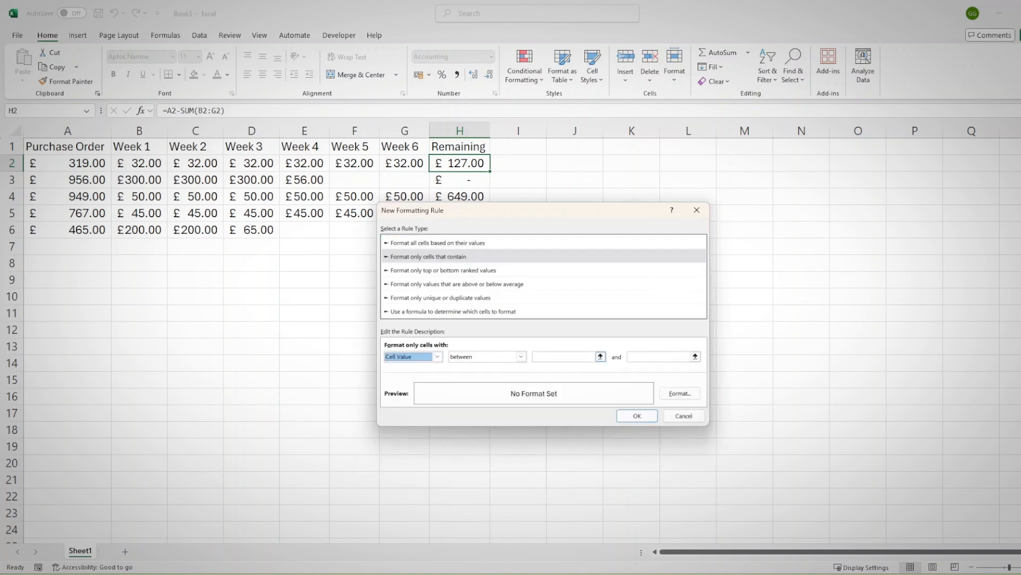
{"action": "left_click", "coordinate": [522, 356]}
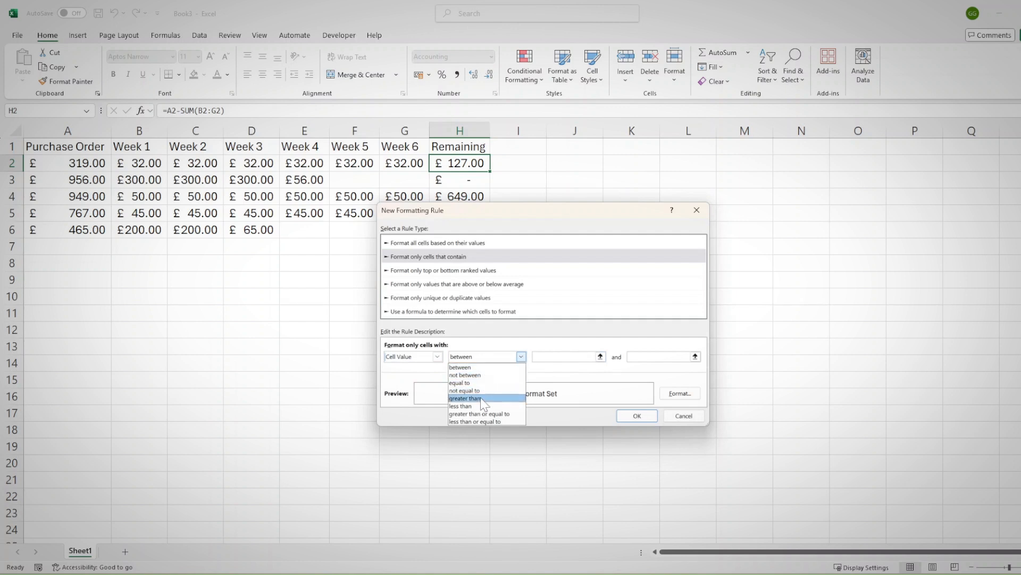
{"action": "left_click", "coordinate": [478, 421]}
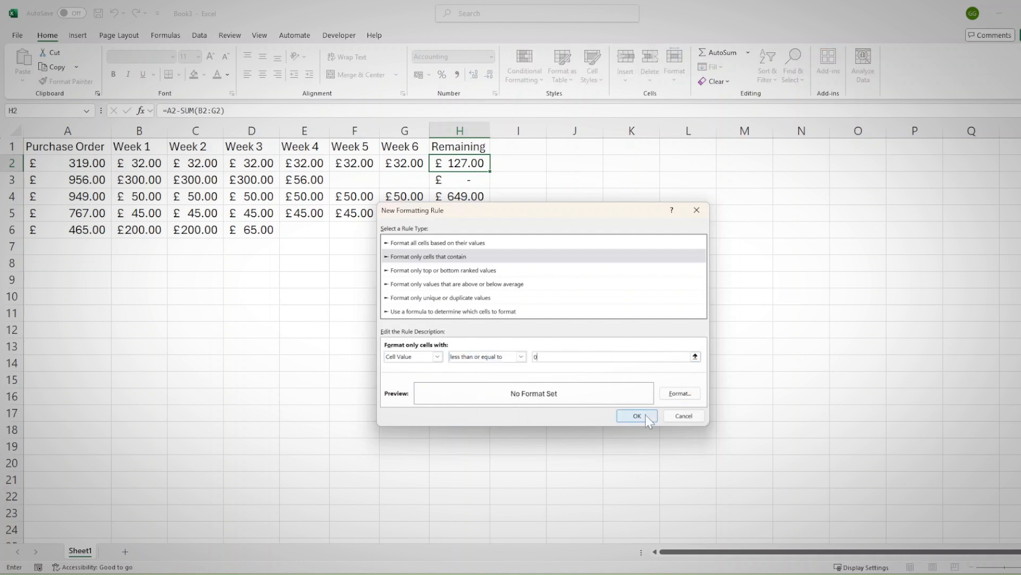
Give the new rule a light green fill and confirm the rule
{"action": "left_click", "coordinate": [680, 393]}
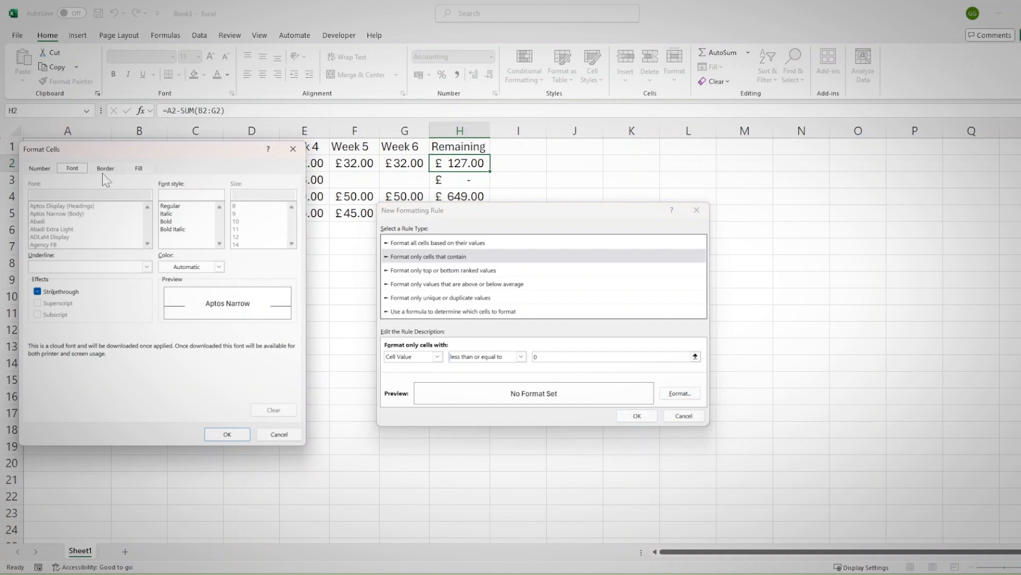
{"action": "left_click", "coordinate": [139, 168]}
{"action": "left_click", "coordinate": [99, 230]}
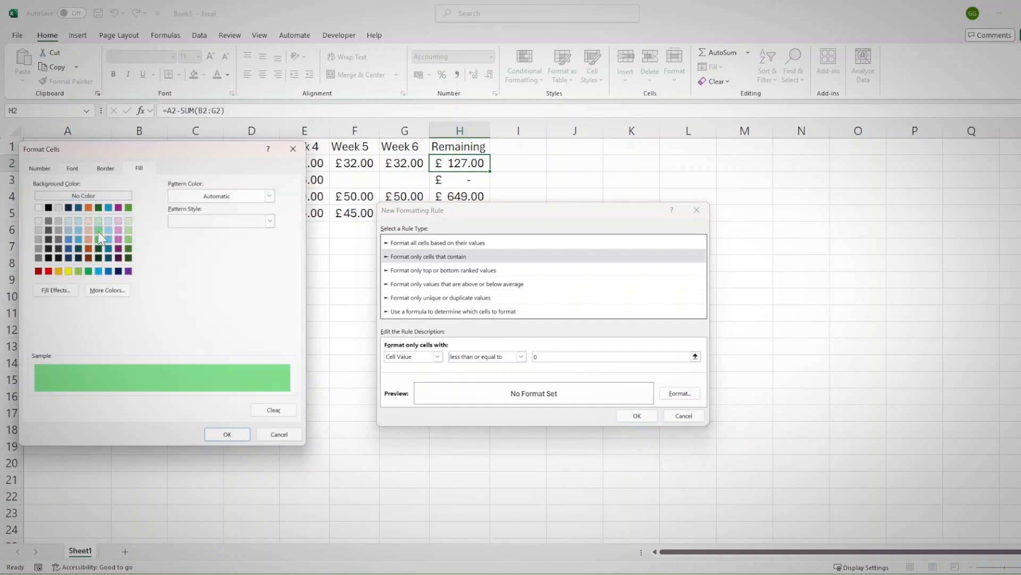
{"action": "left_click", "coordinate": [228, 434]}
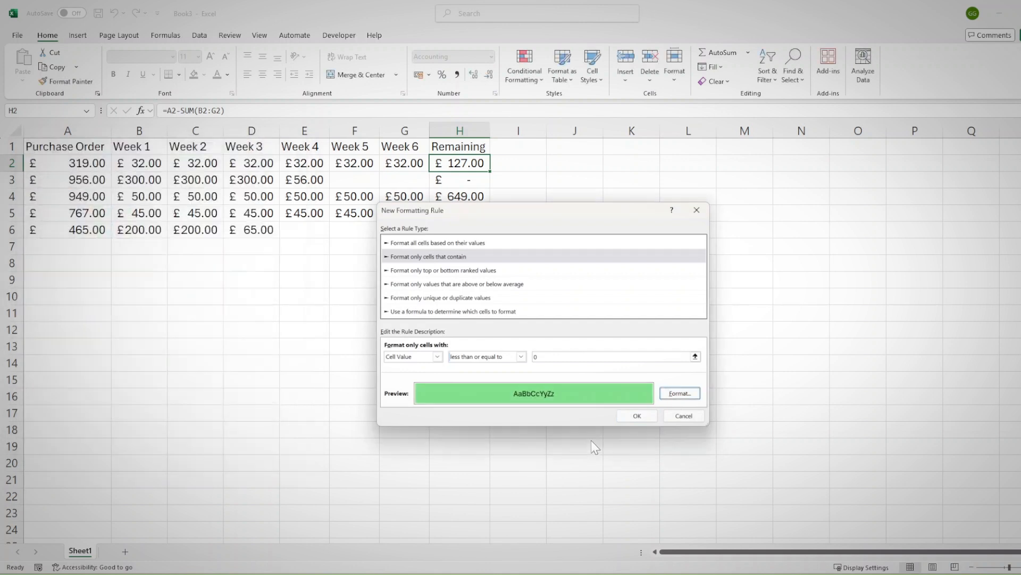
{"action": "left_click", "coordinate": [637, 415]}
Review the condition and settings of H2's conditional formatting rule without changing it
{"action": "key", "text": "ctrl+c"}
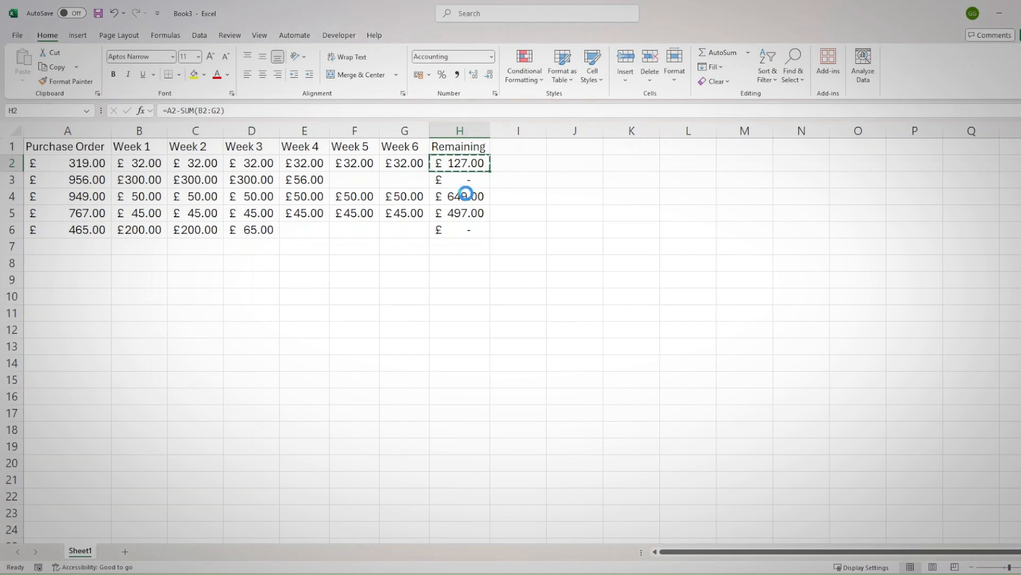
{"action": "left_click", "coordinate": [538, 68]}
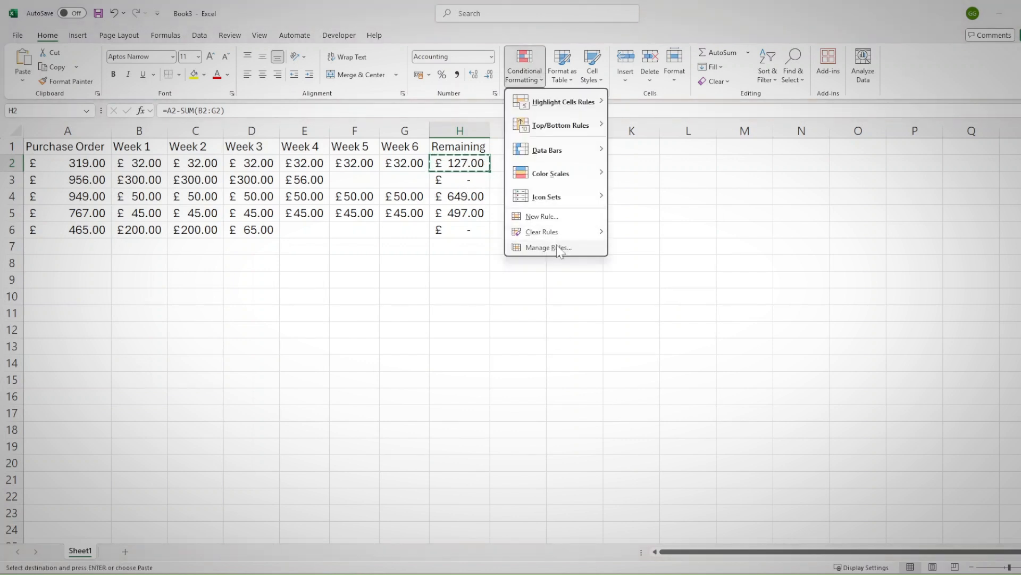
{"action": "left_click", "coordinate": [542, 246]}
{"action": "left_click", "coordinate": [485, 305]}
{"action": "left_click", "coordinate": [407, 273]}
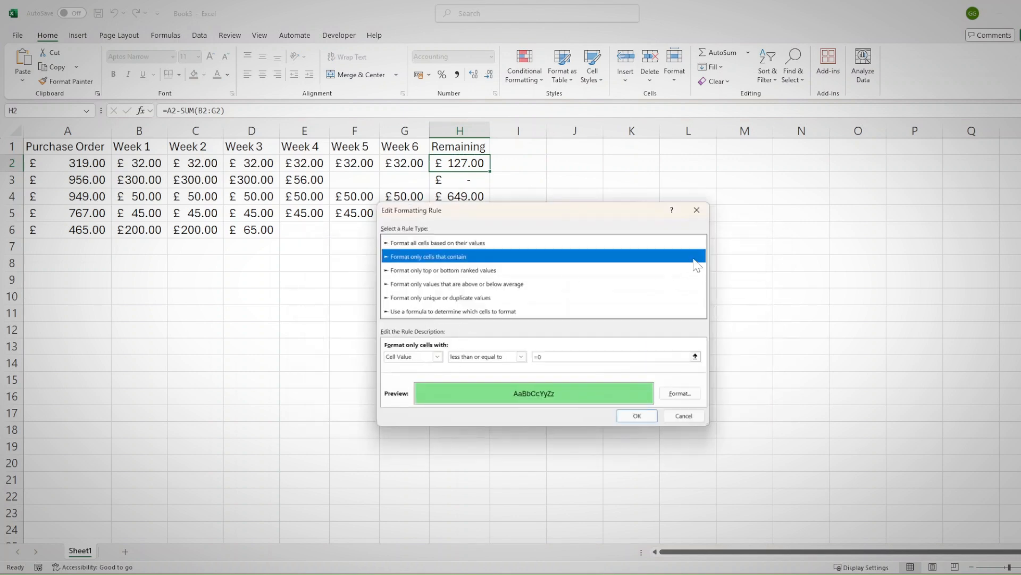
{"action": "left_click", "coordinate": [696, 209]}
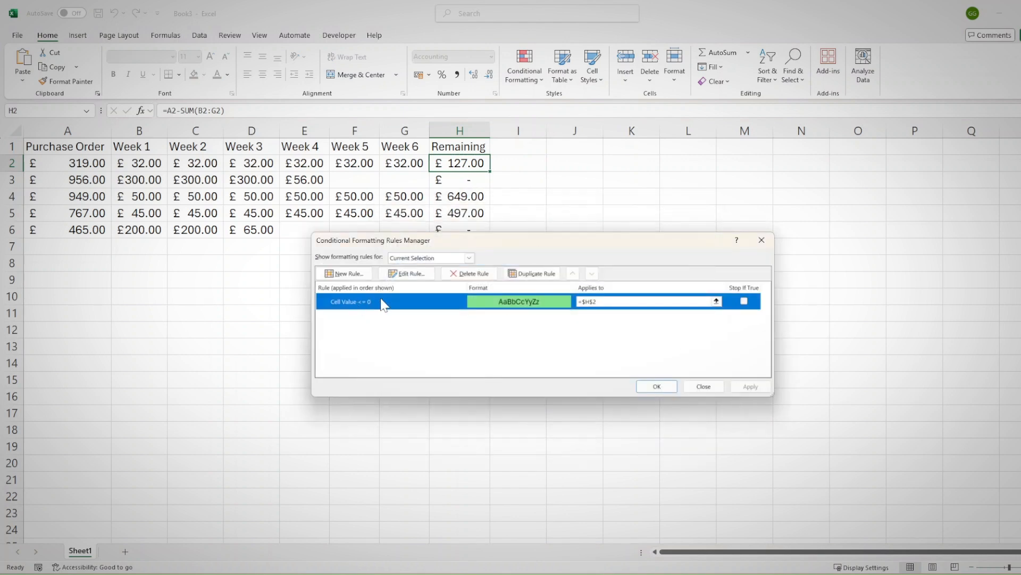
{"action": "left_click", "coordinate": [761, 240]}
Copy H2 and paste its rule onto H2:H6 using Merge Conditional Formatting
{"action": "key", "text": "ctrl+c"}
{"action": "left_click_drag", "start_coordinate": [461, 164], "coordinate": [459, 230]}
{"action": "key", "text": "ctrl+v"}
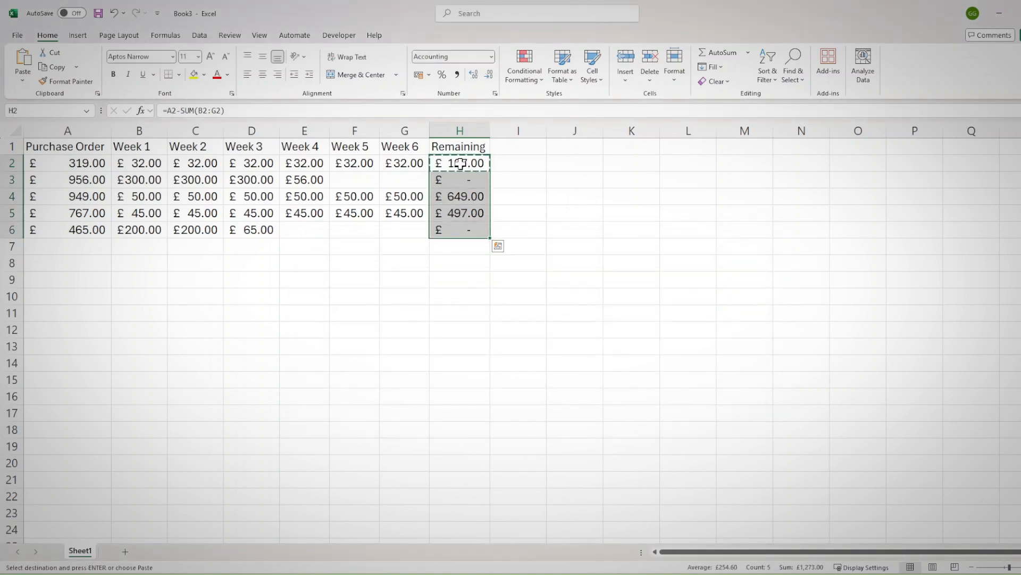
{"action": "right_click", "coordinate": [461, 164]}
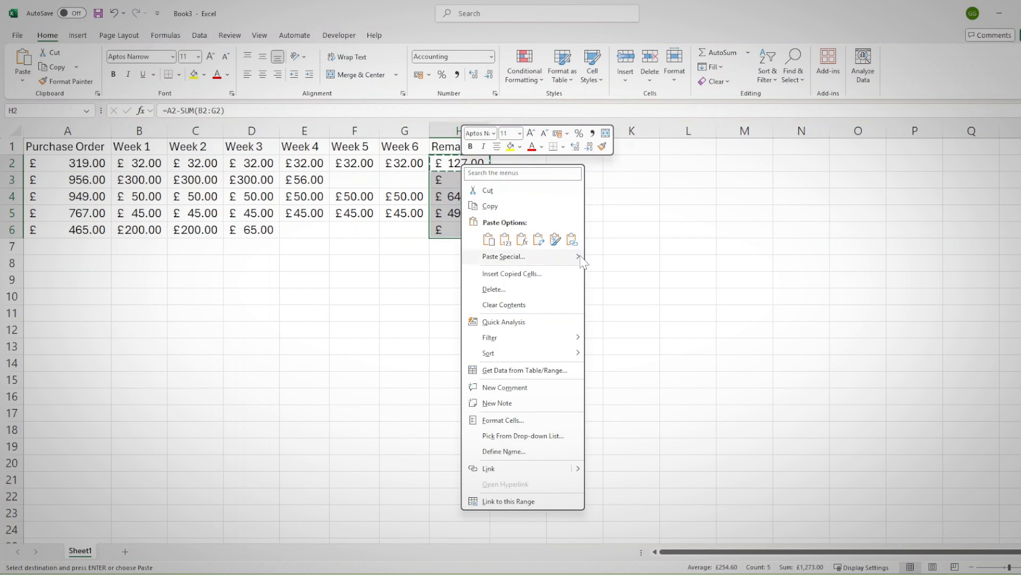
{"action": "mouse_move", "coordinate": [574, 260]}
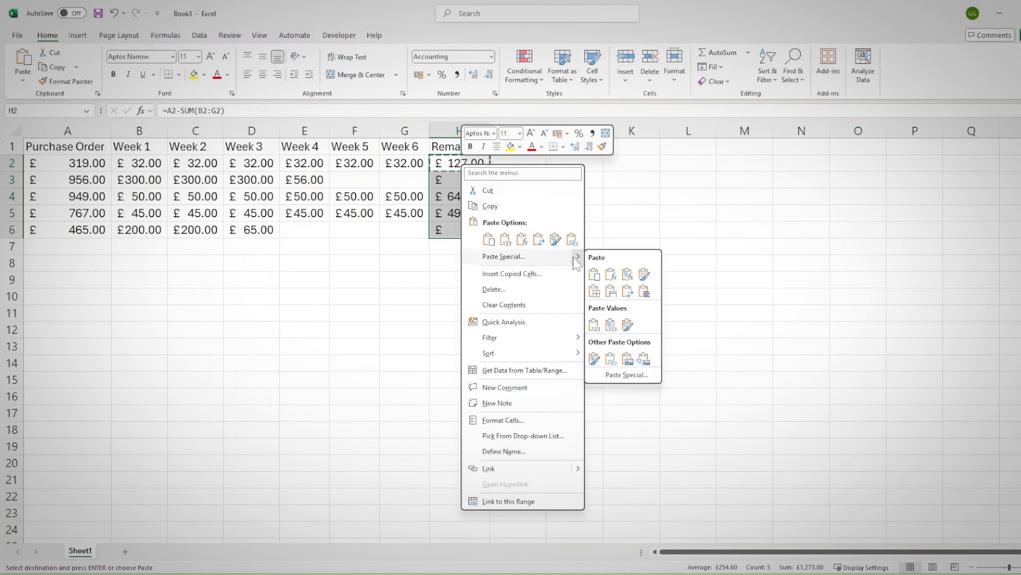
{"action": "left_click", "coordinate": [644, 292]}
{"action": "left_click_drag", "start_coordinate": [468, 162], "coordinate": [467, 232]}
{"action": "key", "text": "Return"}
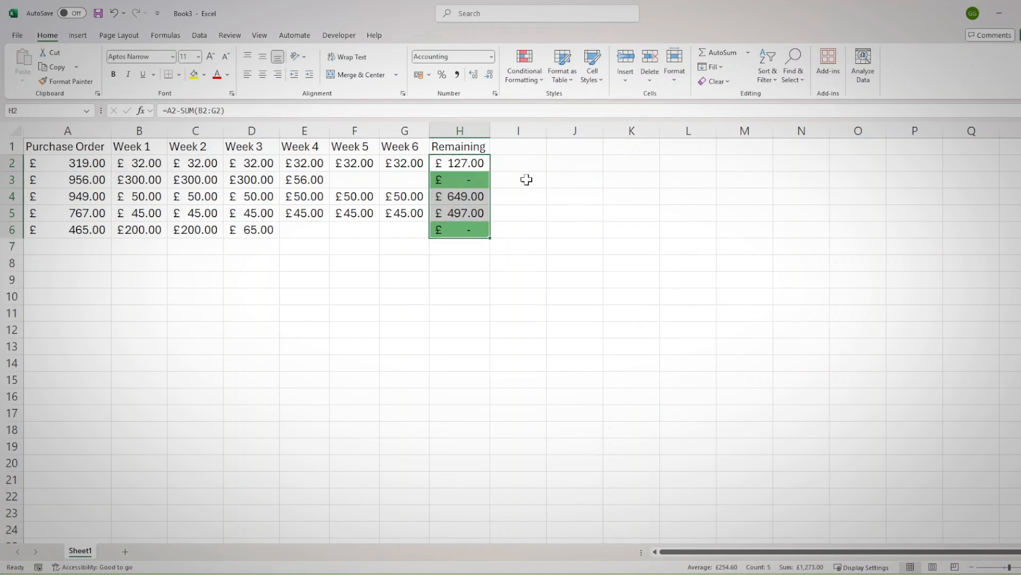
Check row 3 across A3:H3 and inspect which range the Remaining column's rule applies to
{"action": "left_click", "coordinate": [476, 174]}
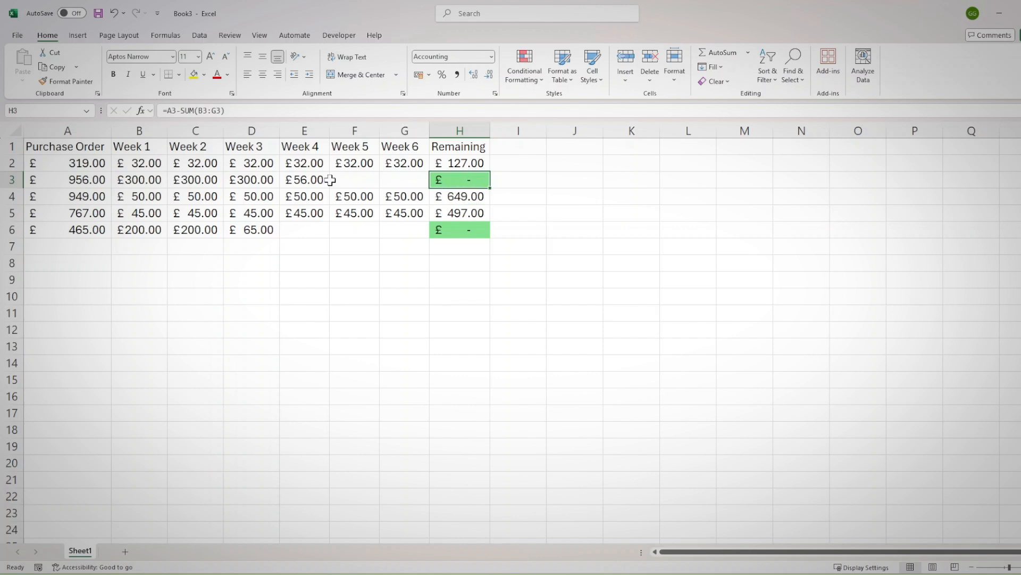
{"action": "left_click_drag", "start_coordinate": [64, 177], "coordinate": [468, 183]}
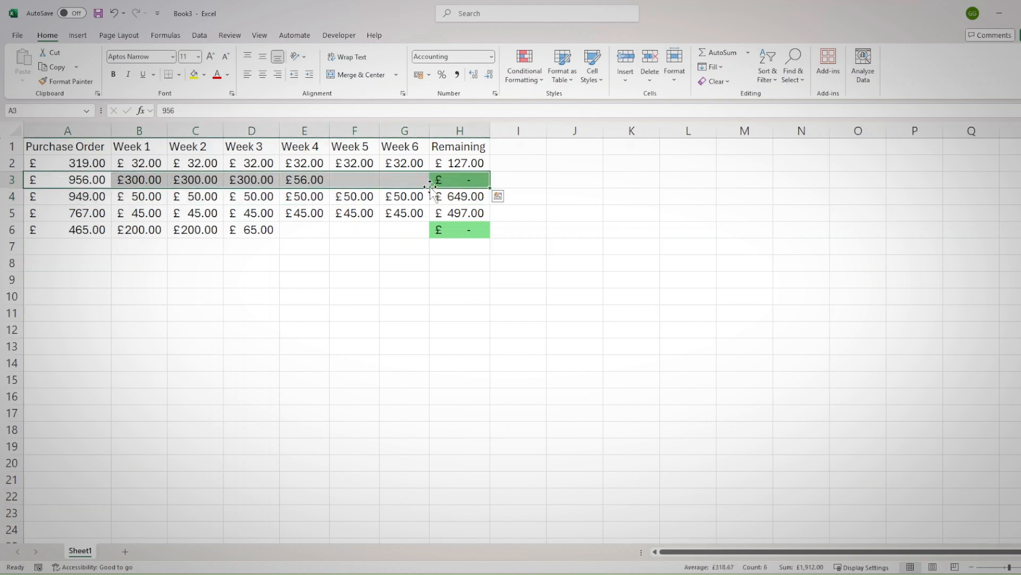
{"action": "left_click", "coordinate": [457, 182]}
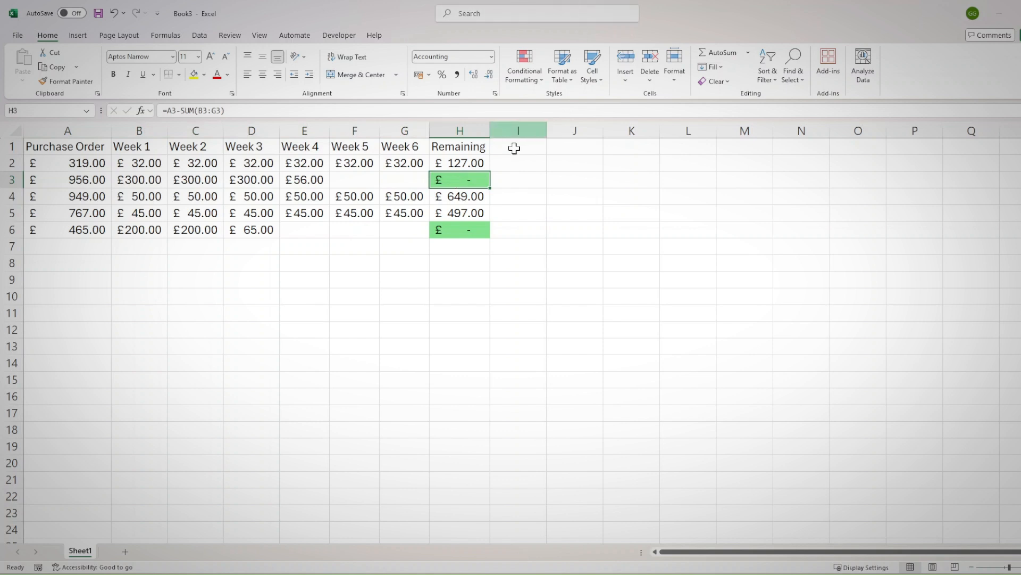
{"action": "left_click", "coordinate": [538, 59]}
{"action": "left_click", "coordinate": [553, 247]}
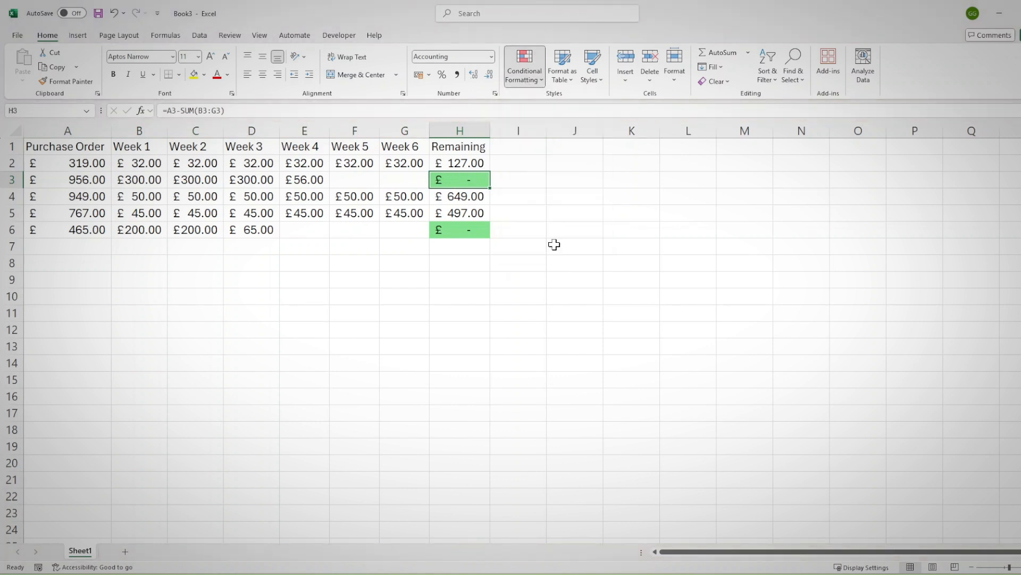
{"action": "left_click", "coordinate": [512, 307]}
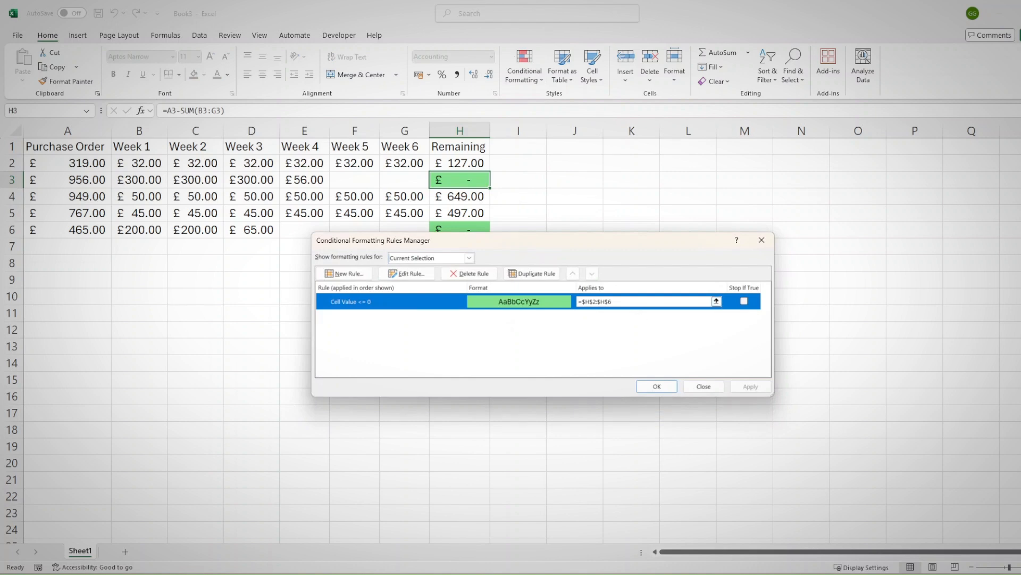
{"action": "left_click", "coordinate": [762, 240]}
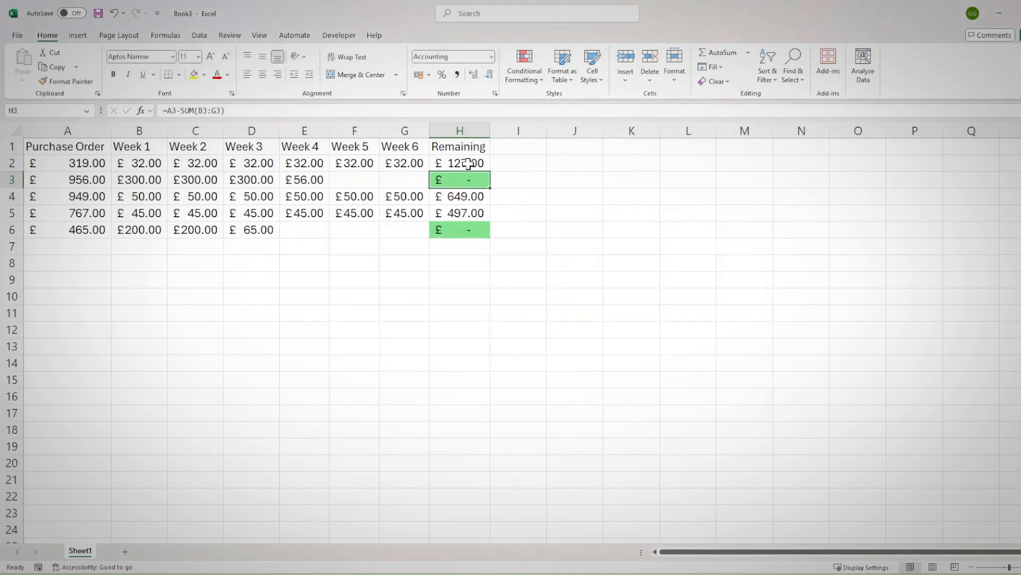
Change the Remaining column's conditional formatting rule to a formula-based rule using =$H$2<=0
{"action": "left_click", "coordinate": [525, 74]}
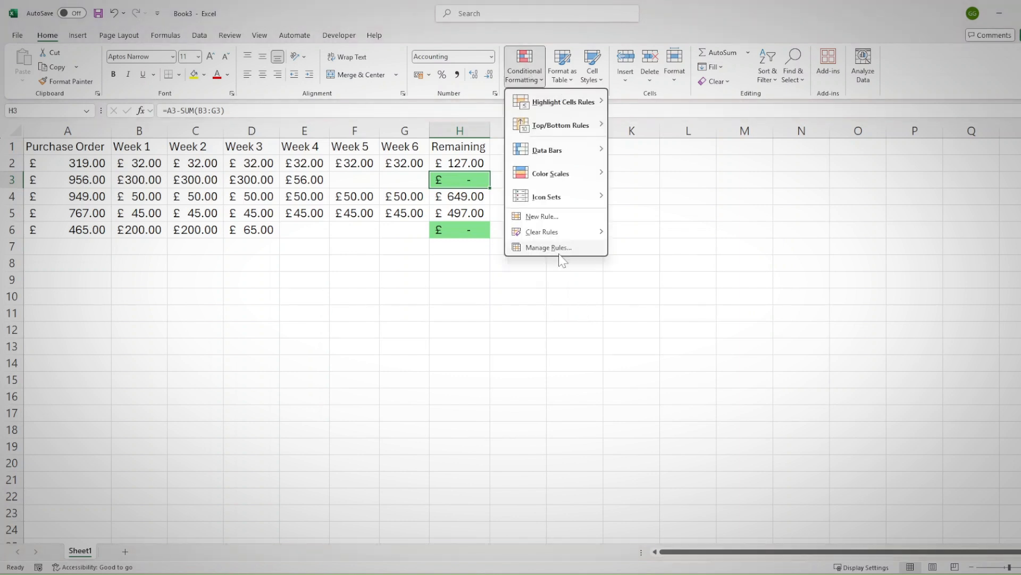
{"action": "left_click", "coordinate": [560, 252]}
{"action": "left_click", "coordinate": [410, 274]}
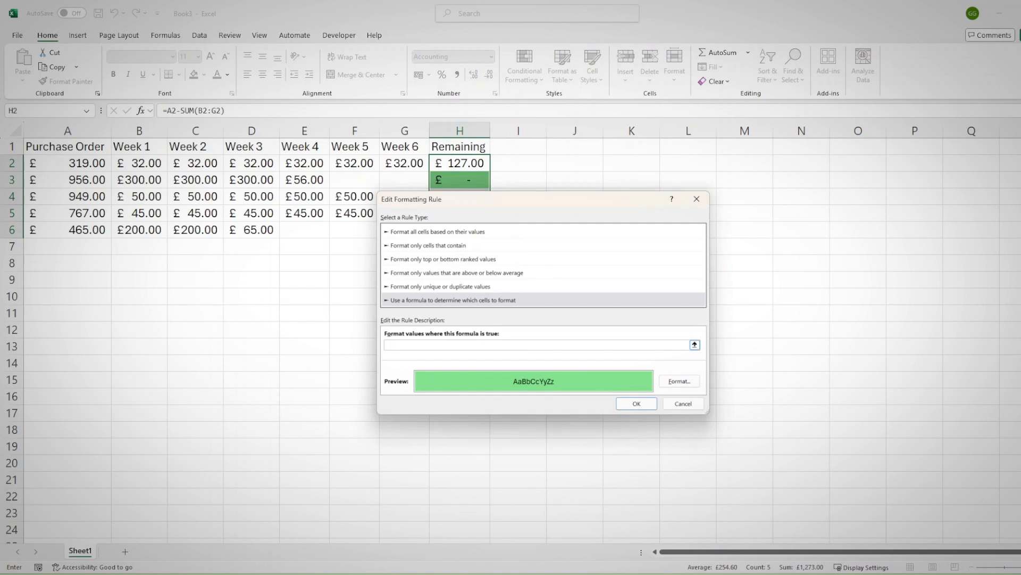
{"action": "left_click", "coordinate": [475, 165]}
{"action": "type", "text": "<=0"}
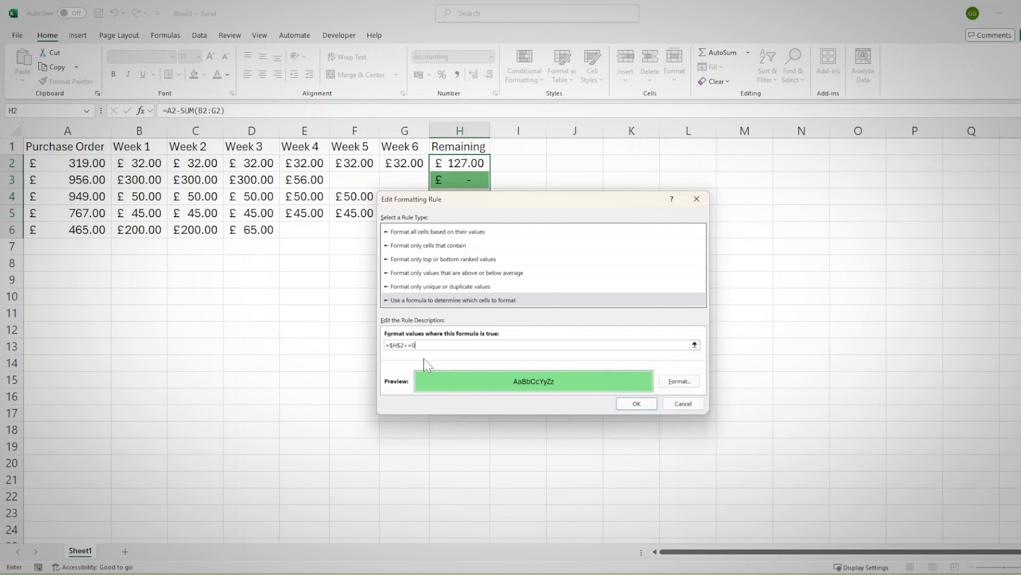
{"action": "left_click", "coordinate": [636, 403]}
Set the rule's applied range to $A$2:$H$6, apply it and confirm the conditional formatting rules
{"action": "left_click_drag", "start_coordinate": [616, 290], "coordinate": [572, 292]}
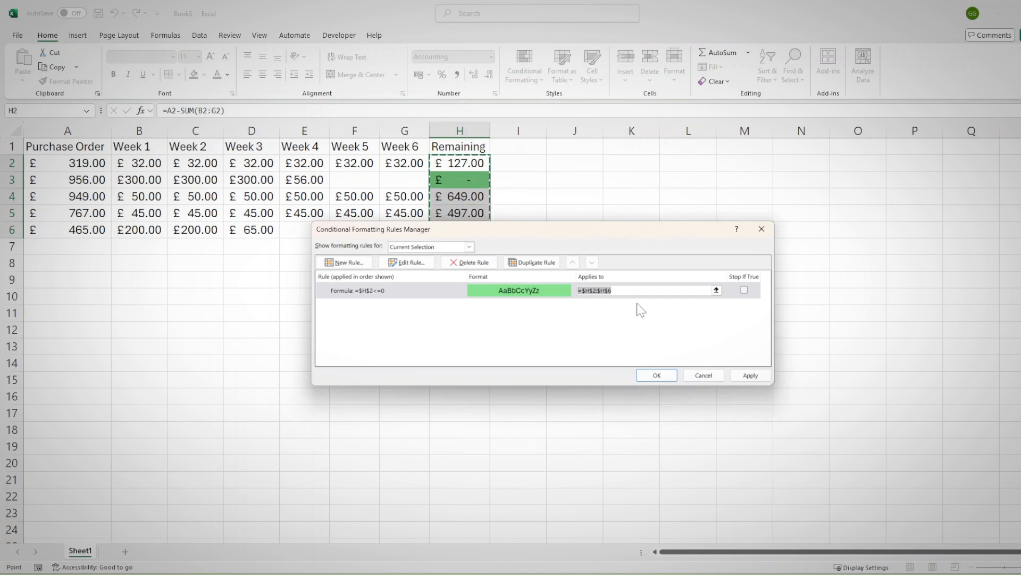
{"action": "key", "text": "BackSpace"}
{"action": "left_click", "coordinate": [60, 162]}
{"action": "left_click_drag", "start_coordinate": [61, 163], "coordinate": [453, 230]}
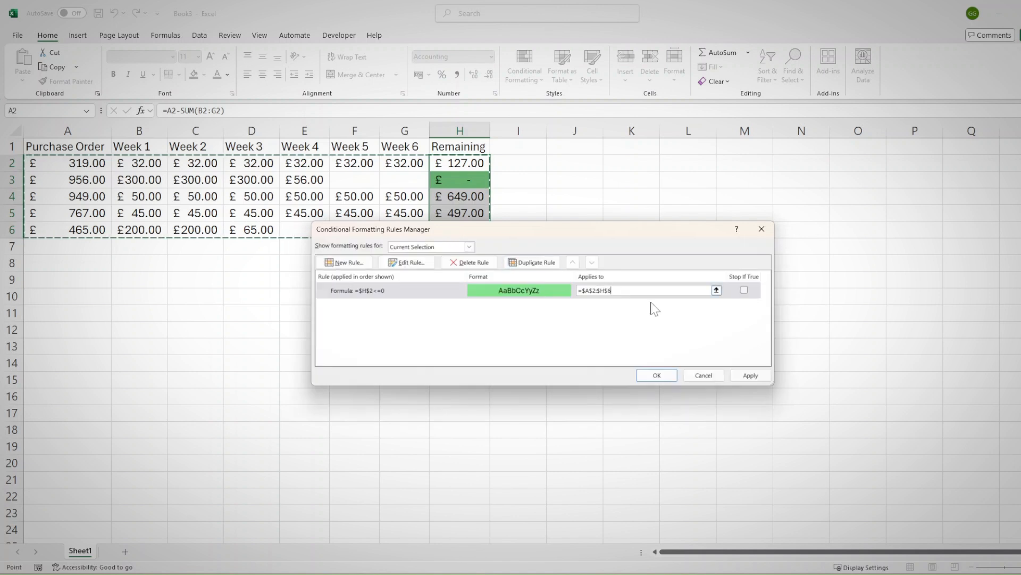
{"action": "left_click", "coordinate": [746, 376]}
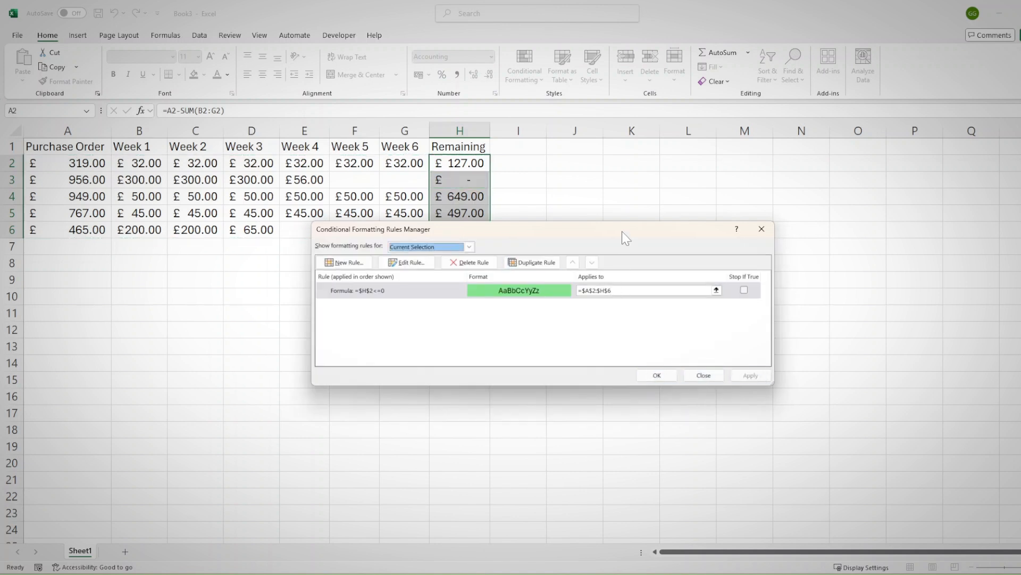
{"action": "left_click_drag", "start_coordinate": [623, 231], "coordinate": [638, 293]}
{"action": "left_click", "coordinate": [672, 435]}
Change the conditional formatting rule for $A$2:$H$6 to the formula =$H2<=0 and apply it
{"action": "left_click", "coordinate": [525, 67]}
{"action": "left_click", "coordinate": [556, 246]}
{"action": "left_click", "coordinate": [398, 353]}
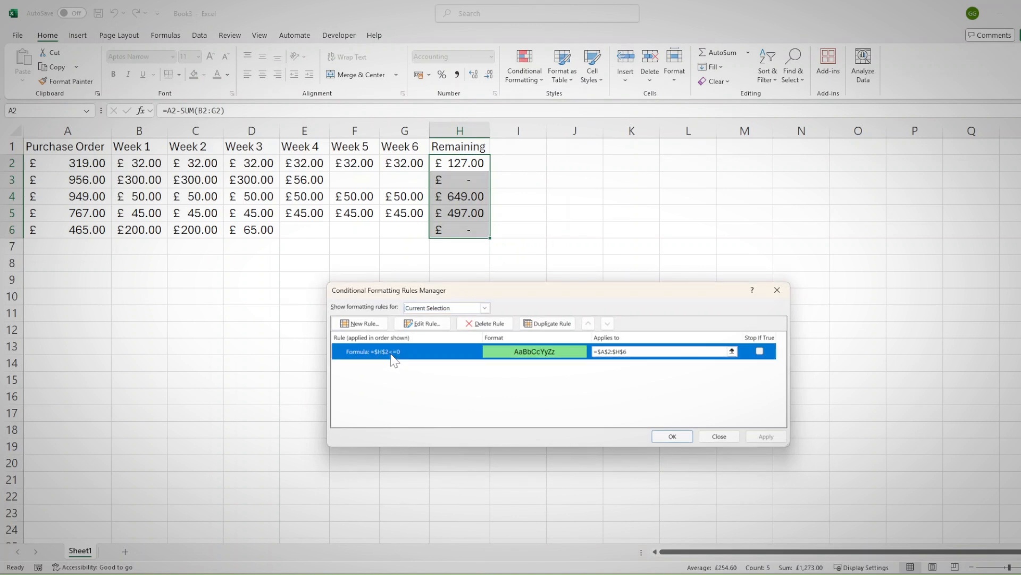
{"action": "left_click", "coordinate": [423, 324]}
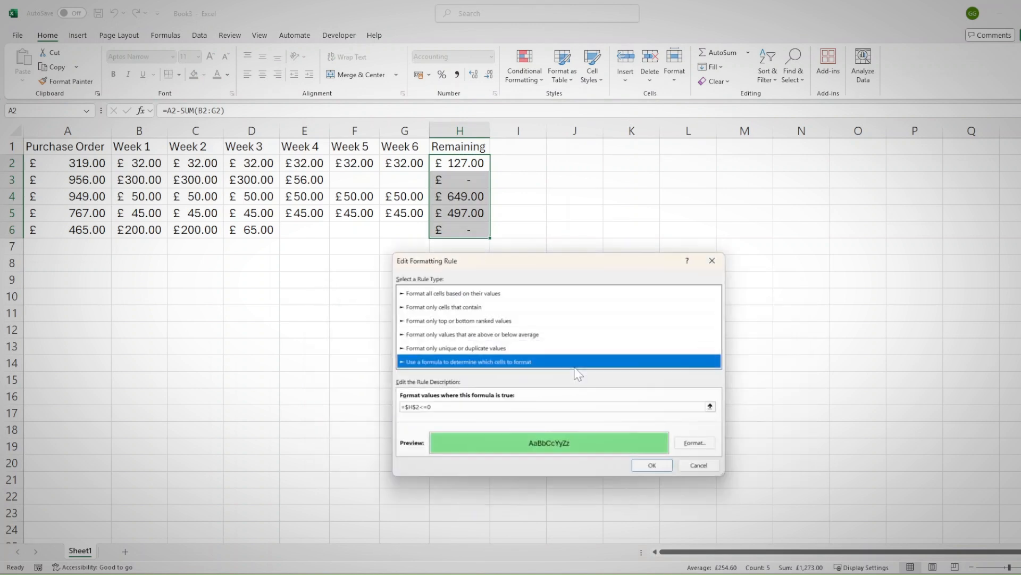
{"action": "left_click", "coordinate": [405, 407]}
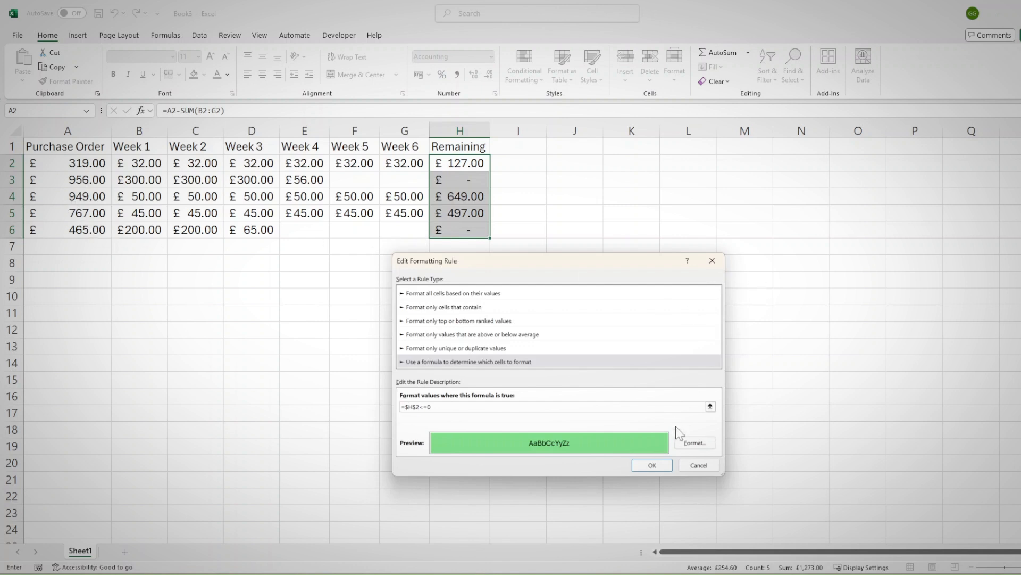
{"action": "left_click", "coordinate": [691, 466]}
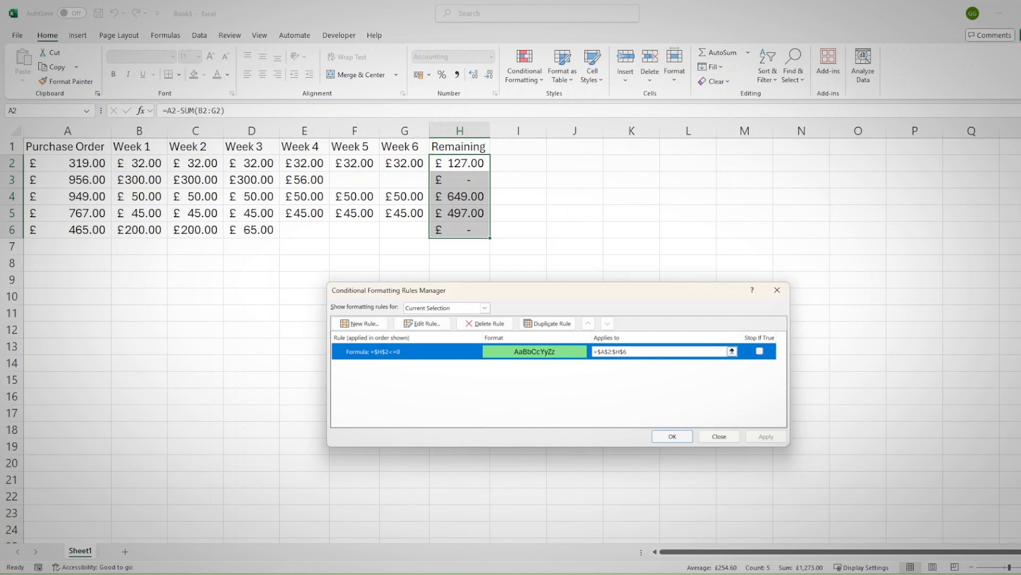
{"action": "left_click", "coordinate": [422, 323]}
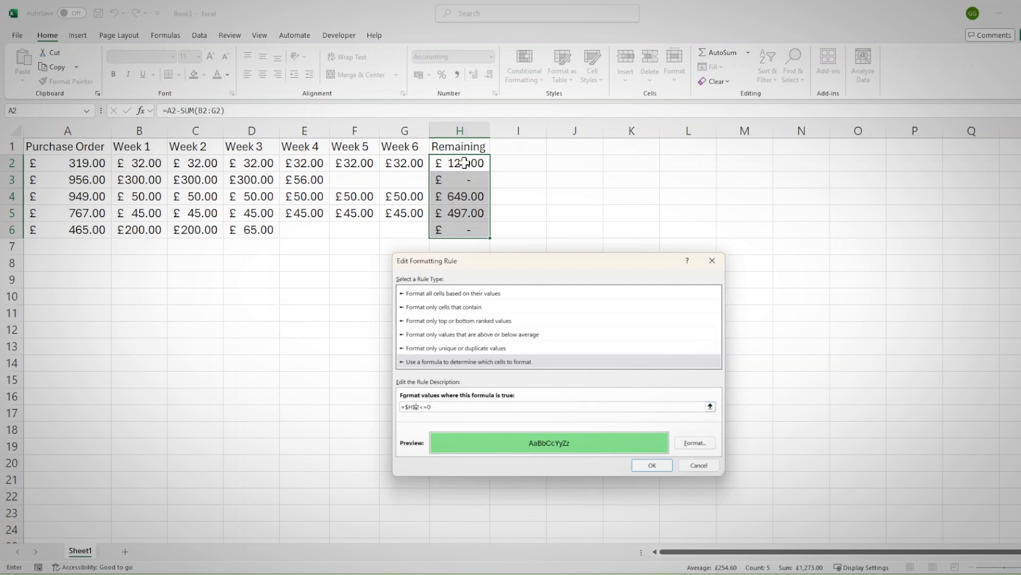
{"action": "key", "text": "BackSpace"}
{"action": "left_click", "coordinate": [665, 465]}
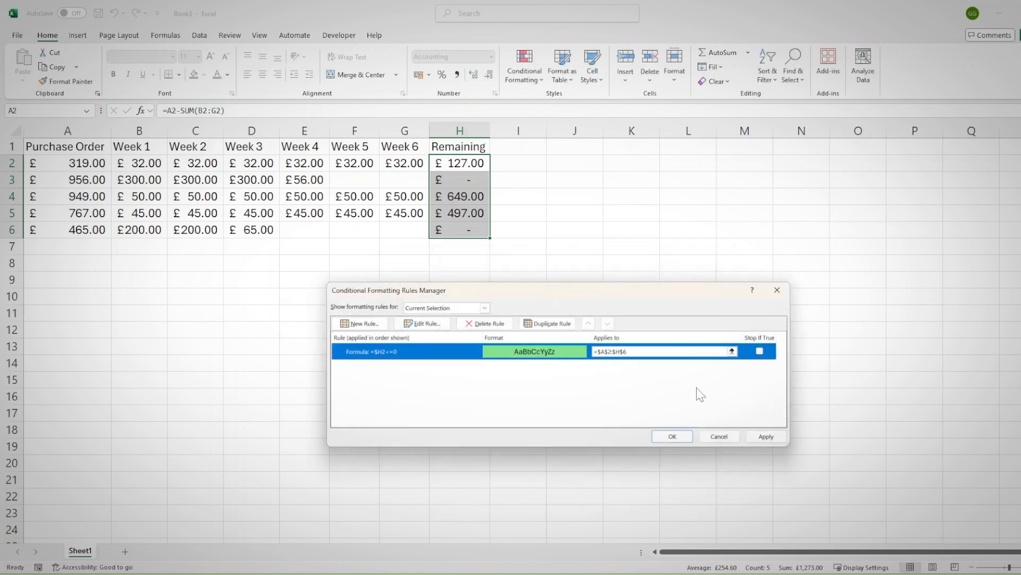
{"action": "left_click", "coordinate": [764, 435]}
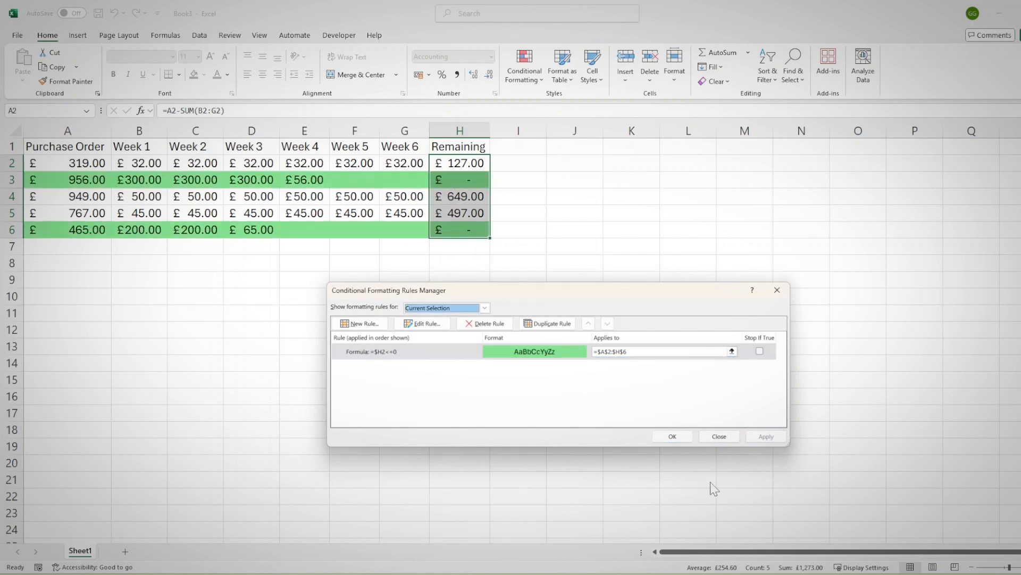
{"action": "left_click", "coordinate": [672, 436]}
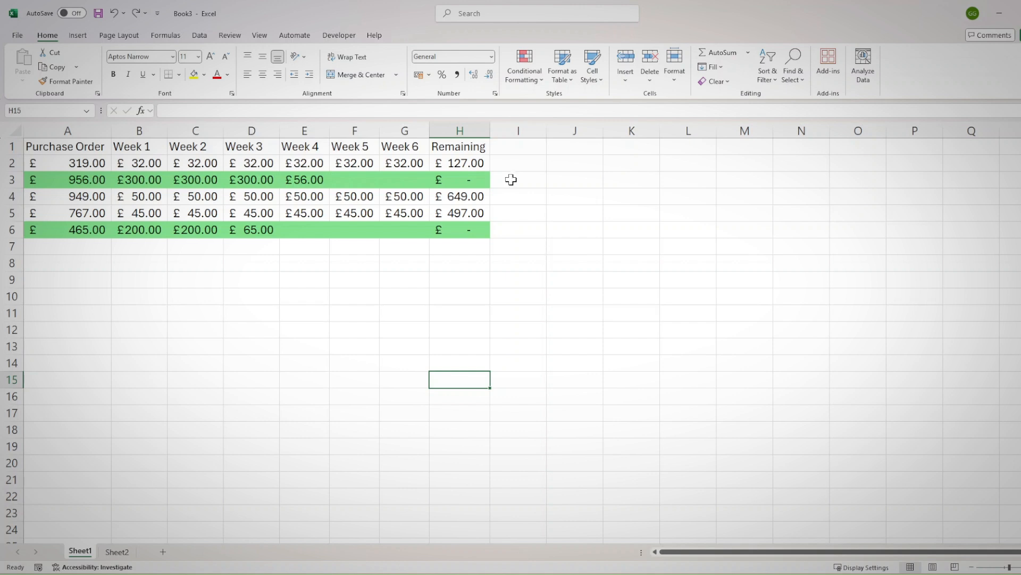
Examine how the purchase order and week columns are laid out, checking the header row and the entries in rows 2 and 6
{"action": "left_click", "coordinate": [394, 147]}
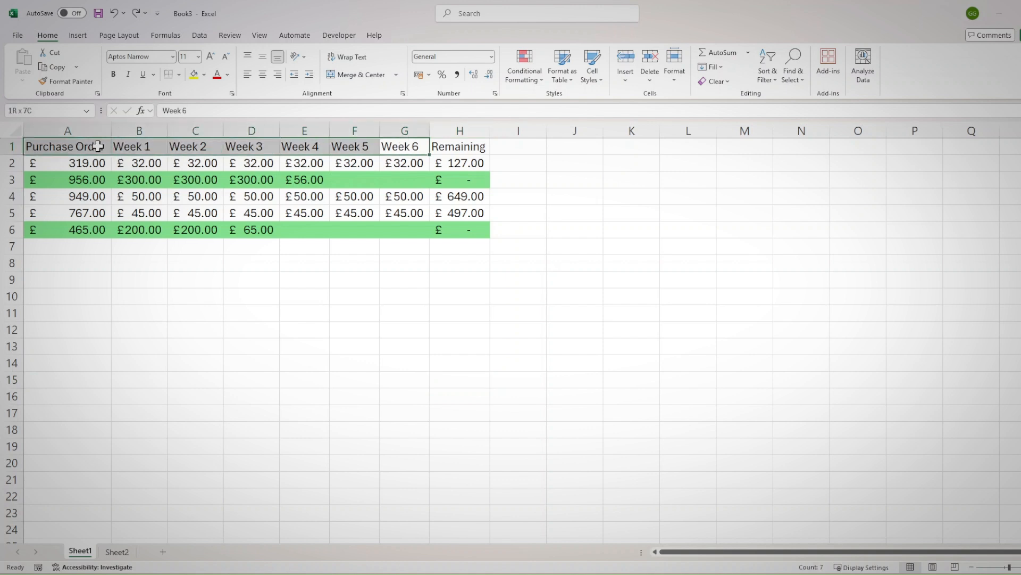
{"action": "left_click", "coordinate": [323, 211]}
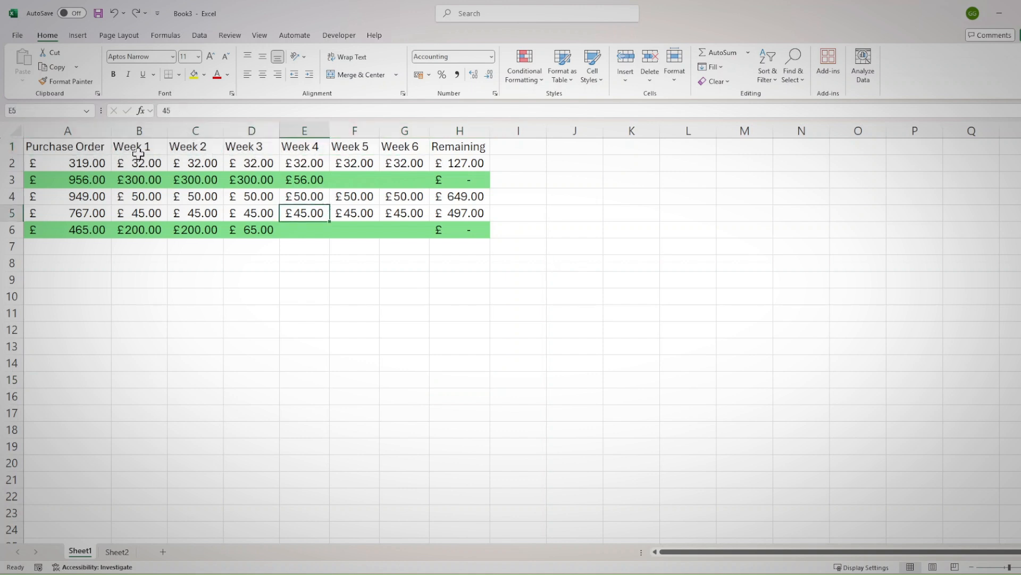
{"action": "left_click_drag", "start_coordinate": [138, 154], "coordinate": [374, 150]}
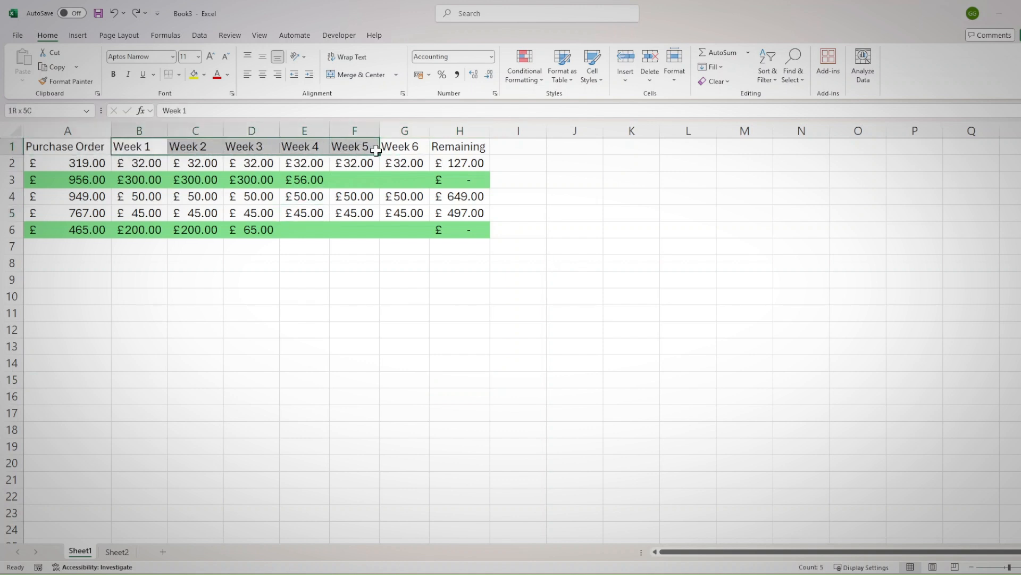
{"action": "left_click", "coordinate": [412, 149]}
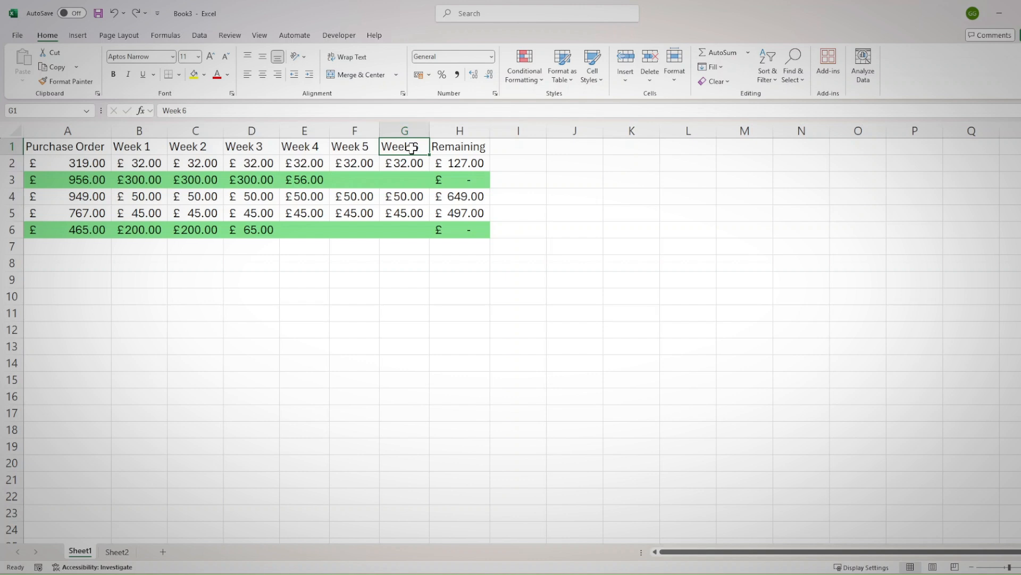
{"action": "left_click", "coordinate": [48, 166]}
{"action": "left_click_drag", "start_coordinate": [48, 166], "coordinate": [468, 164]}
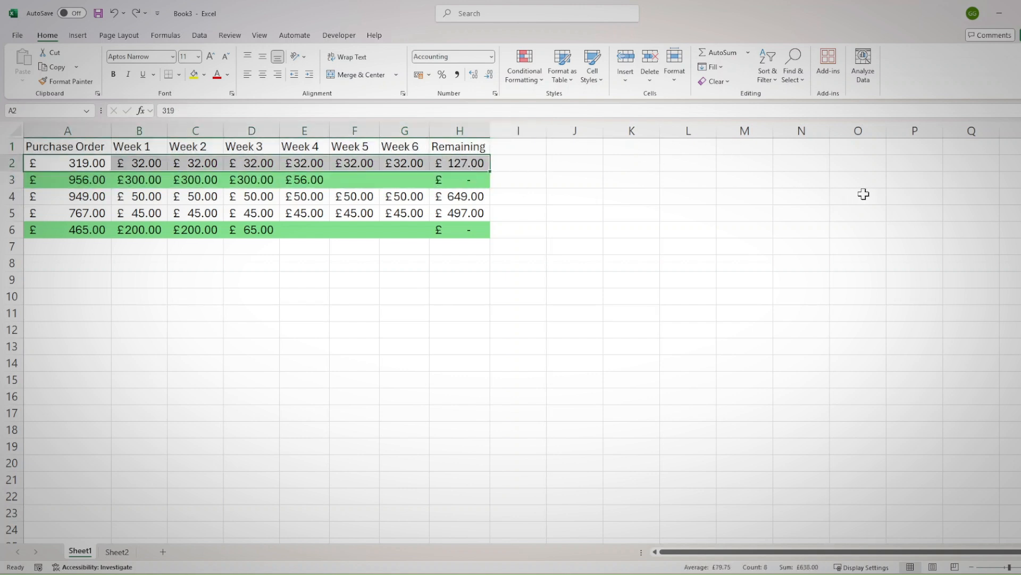
{"action": "left_click_drag", "start_coordinate": [255, 236], "coordinate": [91, 230]}
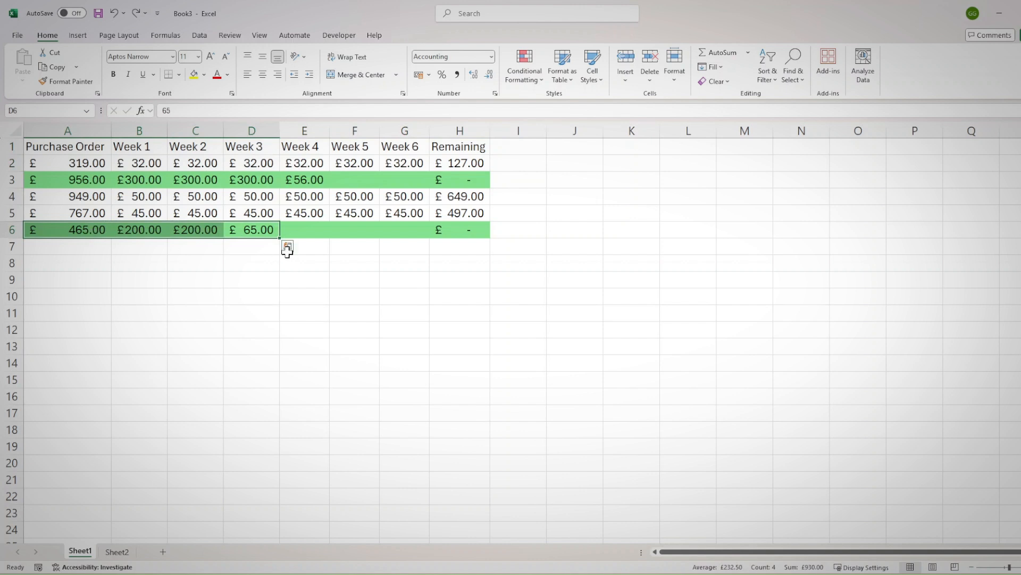
{"action": "left_click_drag", "start_coordinate": [238, 233], "coordinate": [155, 234]}
{"action": "left_click", "coordinate": [273, 266]}
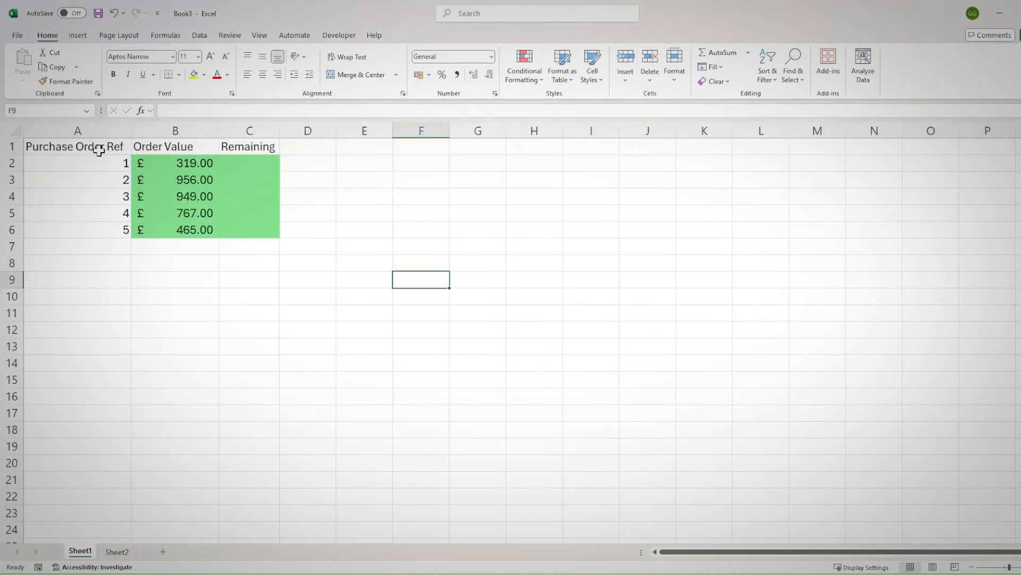
Examine the Purchase Order Ref, Order Value and Remaining columns in the restructured table on Sheet1
{"action": "left_click_drag", "start_coordinate": [115, 162], "coordinate": [117, 230]}
{"action": "left_click", "coordinate": [153, 188]}
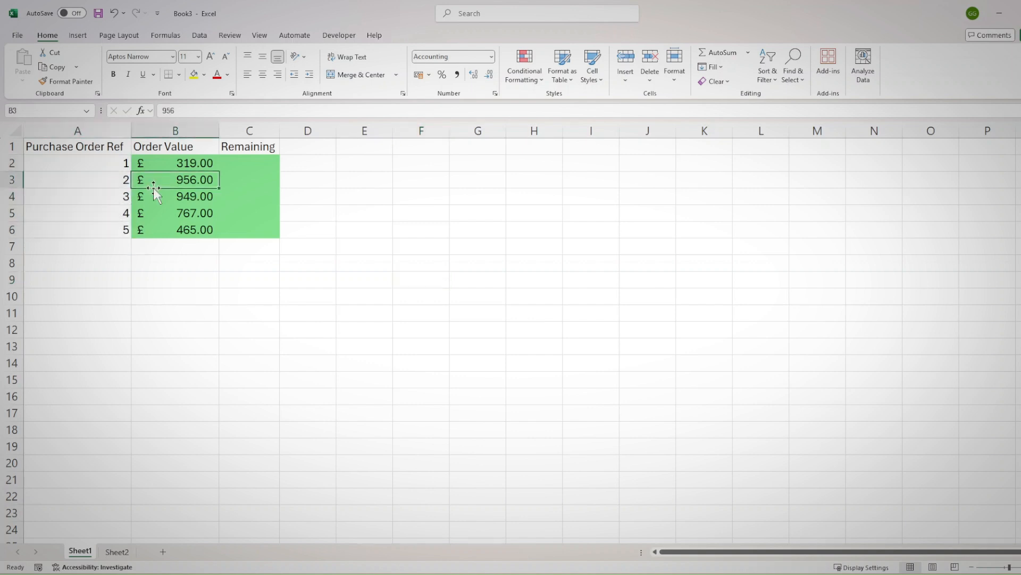
{"action": "left_click", "coordinate": [172, 162]}
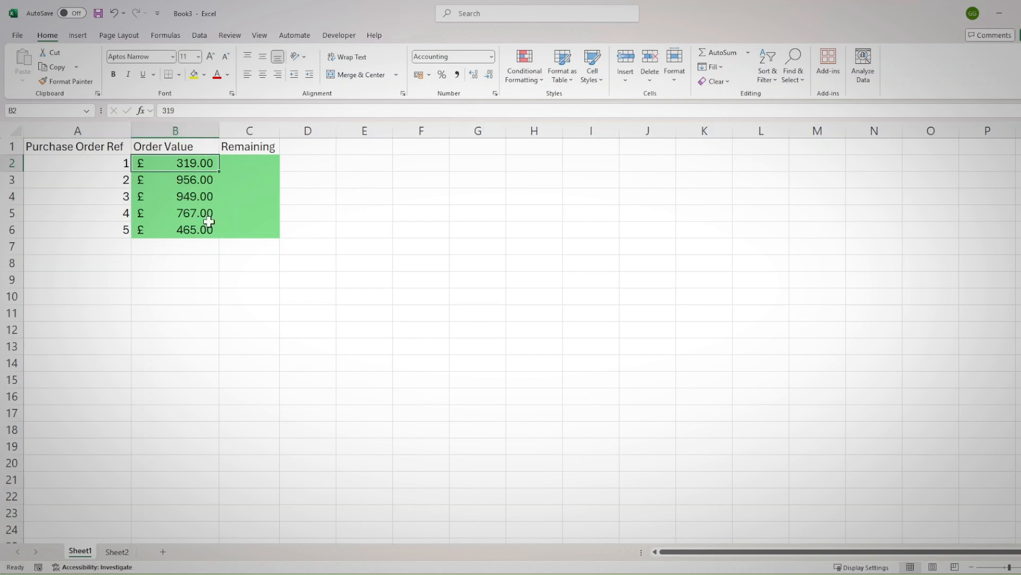
{"action": "left_click", "coordinate": [264, 161]}
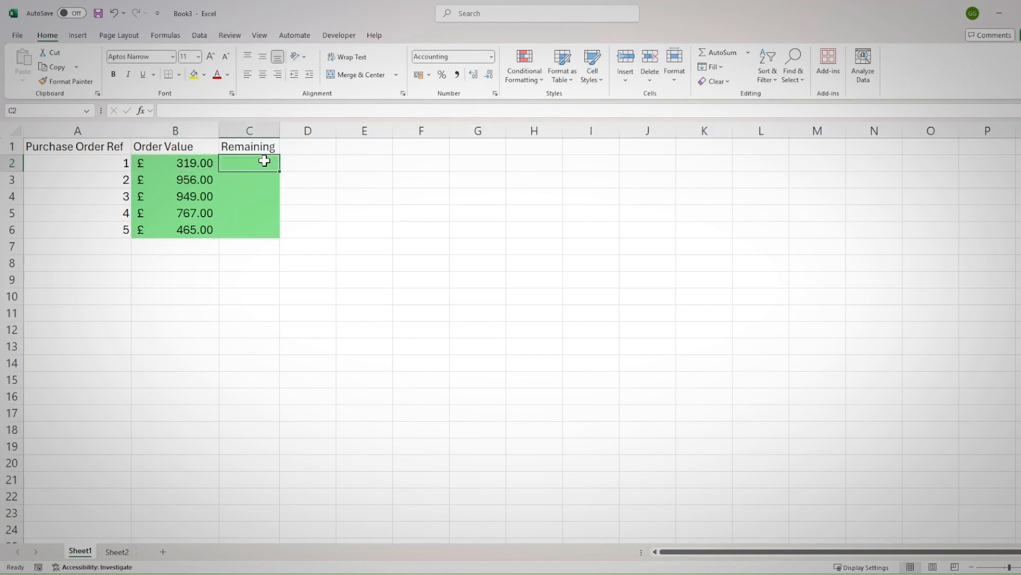
Examine the invoice list on Sheet2, including its Purchase Order Ref, Invoice Amount and Date columns
{"action": "left_click", "coordinate": [117, 553]}
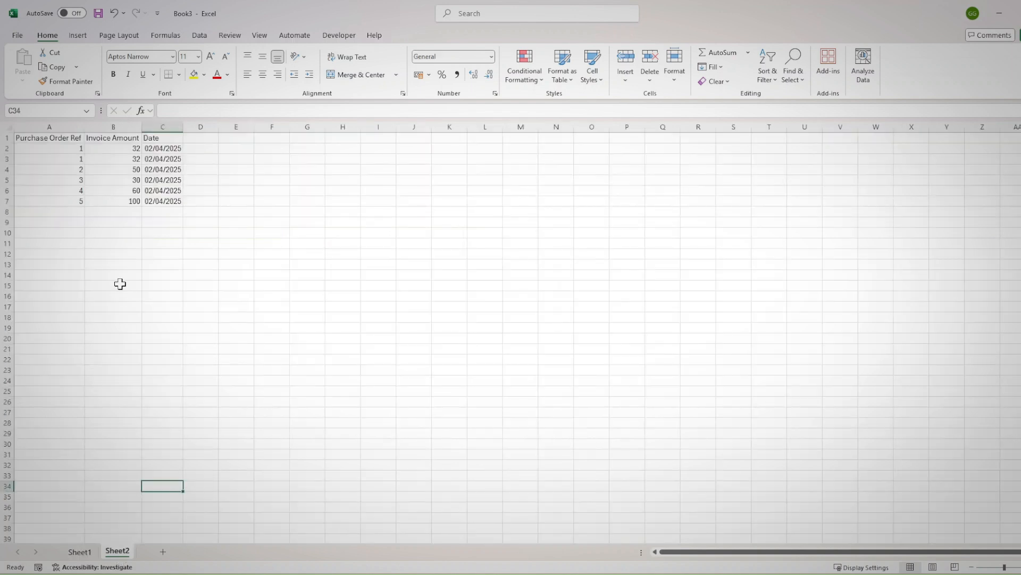
{"action": "scroll", "coordinate": [119, 279], "scroll_direction": "up", "scroll_amount": 1}
{"action": "scroll", "coordinate": [119, 276], "scroll_direction": "up", "scroll_amount": 1}
{"action": "left_click_drag", "start_coordinate": [240, 127], "coordinate": [242, 127]}
{"action": "left_click", "coordinate": [304, 236]}
{"action": "left_click", "coordinate": [92, 154]}
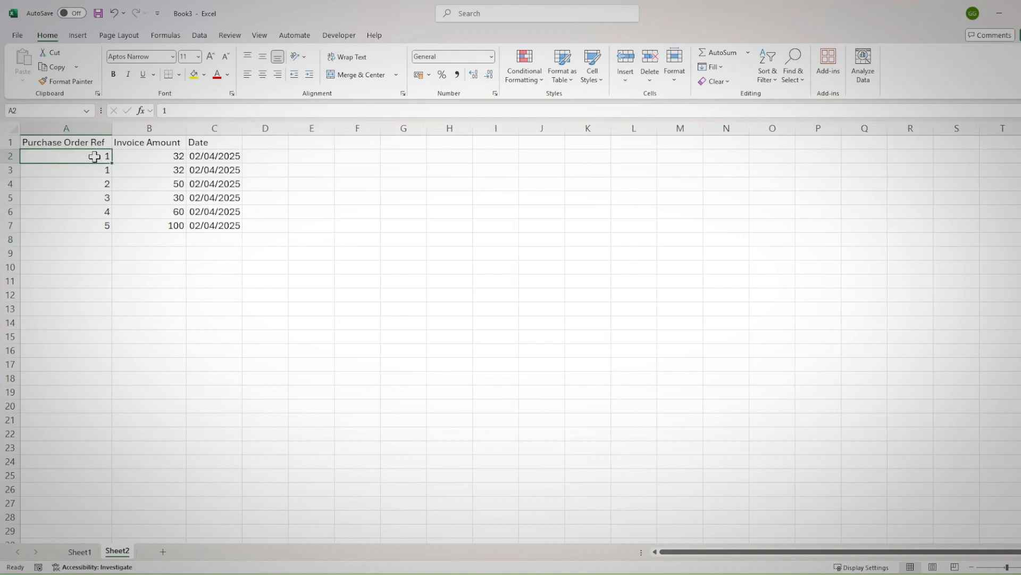
{"action": "left_click", "coordinate": [144, 160]}
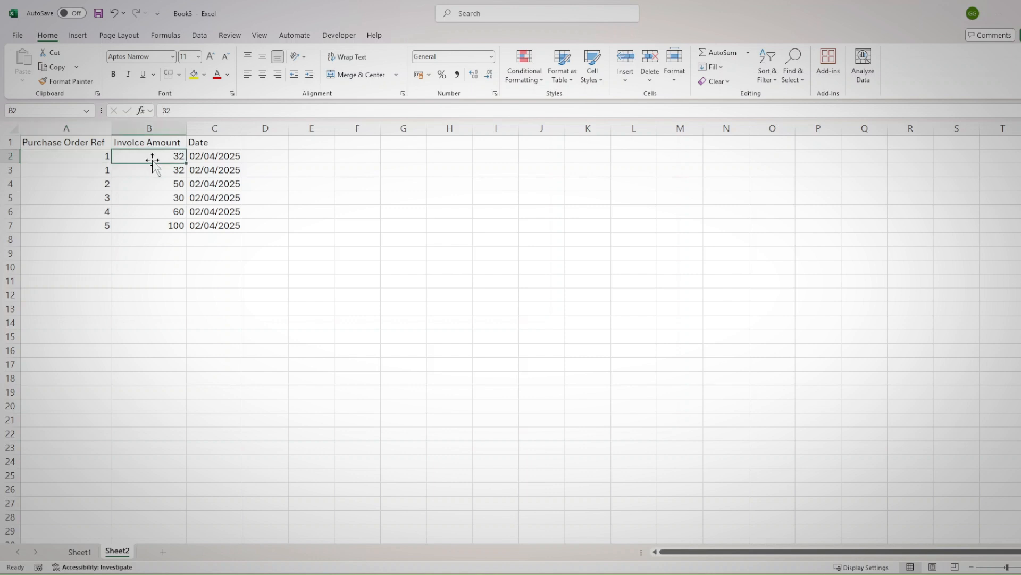
{"action": "left_click", "coordinate": [226, 156]}
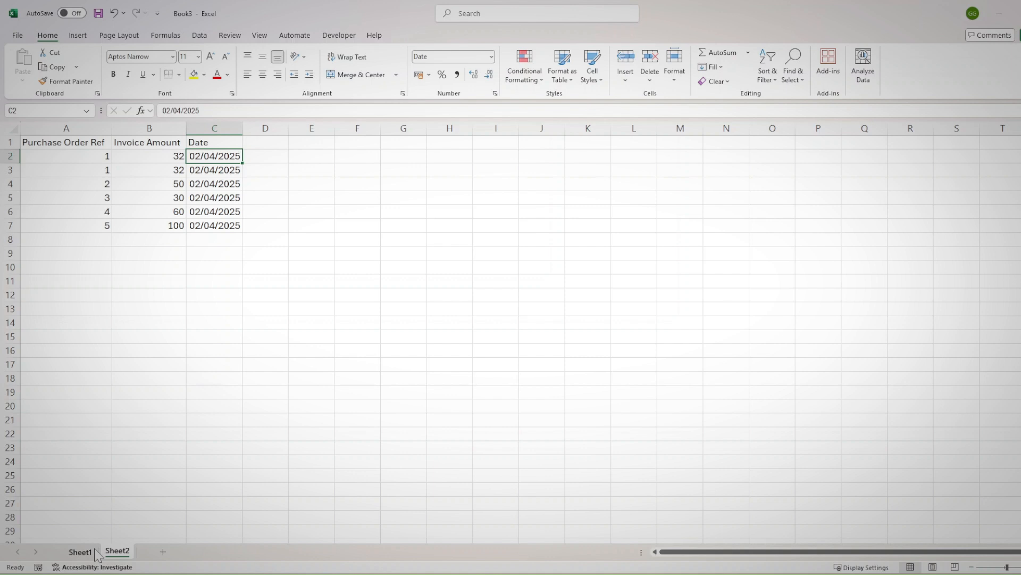
{"action": "left_click", "coordinate": [144, 461]}
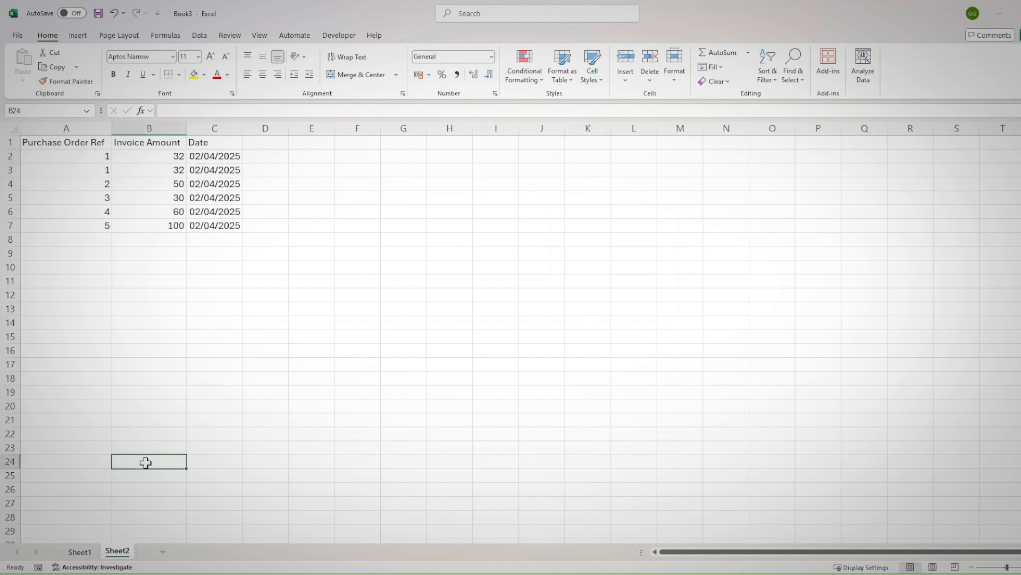
Begin a Remaining formula in Sheet1 cell C2 that subtracts a SUMIF from B2, using Sheet2!A2:A7 as its range
{"action": "left_click", "coordinate": [90, 553]}
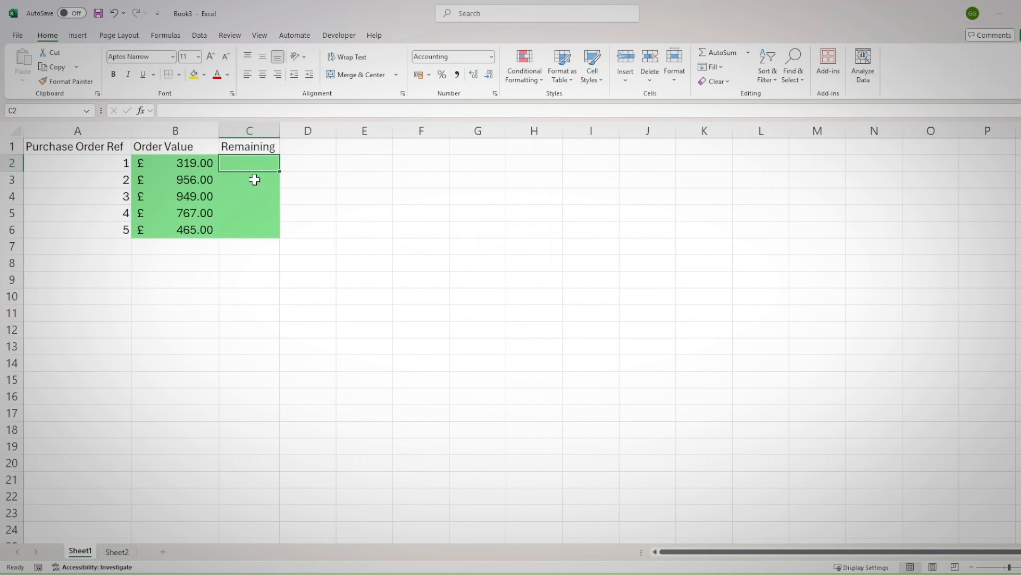
{"action": "type", "text": "="}
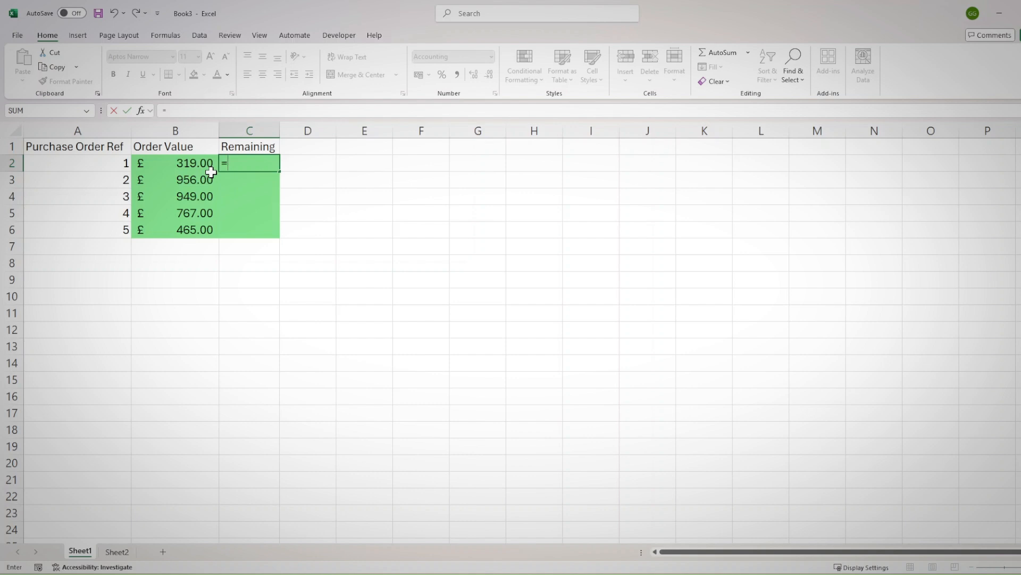
{"action": "left_click", "coordinate": [196, 163]}
{"action": "type", "text": "-"}
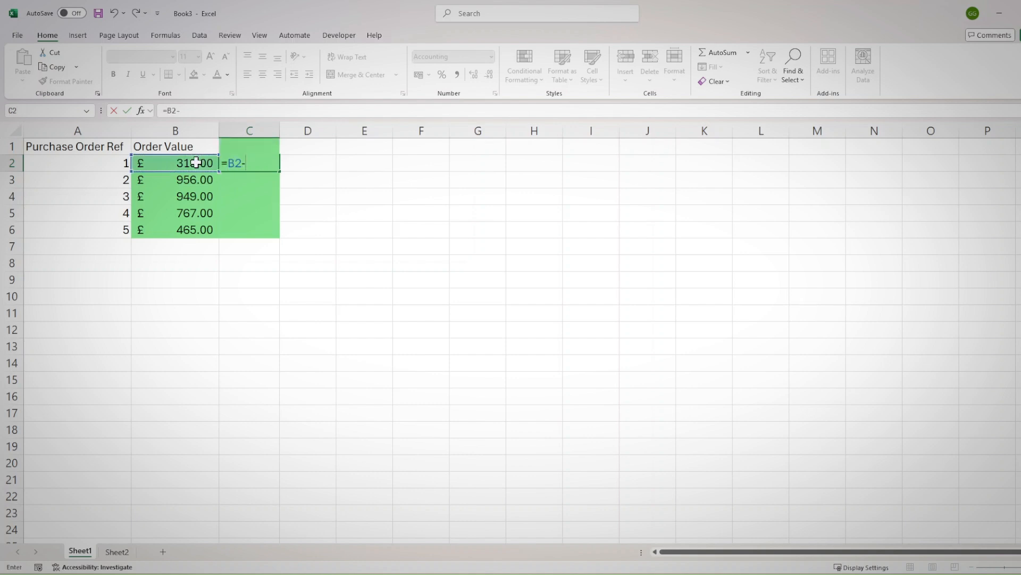
{"action": "type", "text": "sumif("}
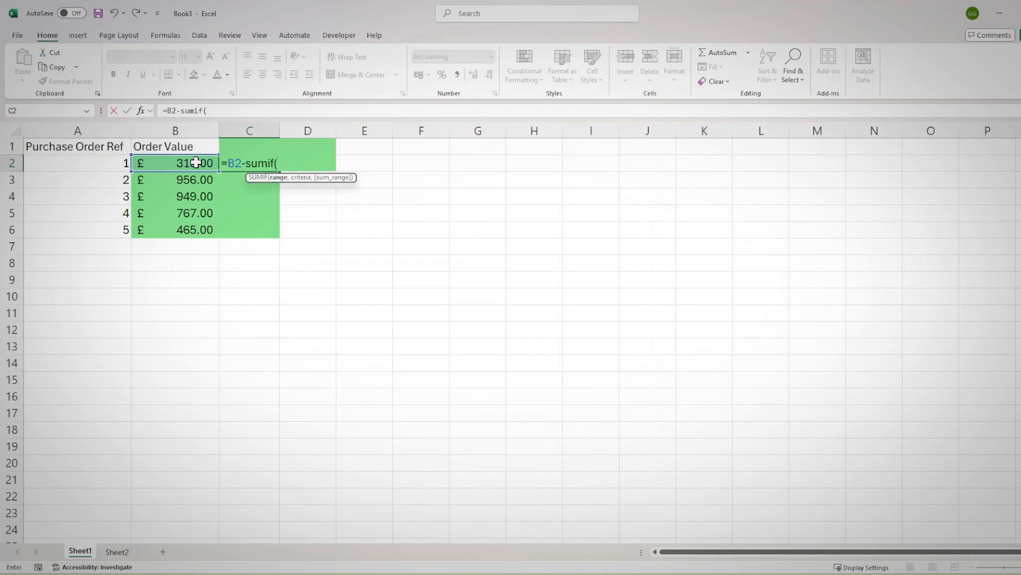
{"action": "left_click", "coordinate": [117, 552]}
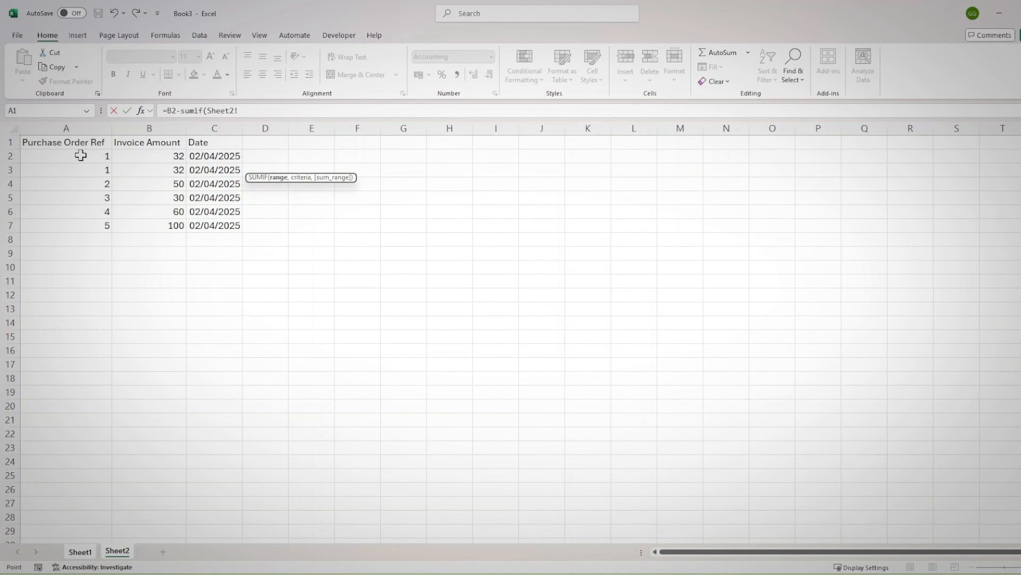
{"action": "left_click_drag", "start_coordinate": [80, 155], "coordinate": [80, 223]}
{"action": "type", "text": ","}
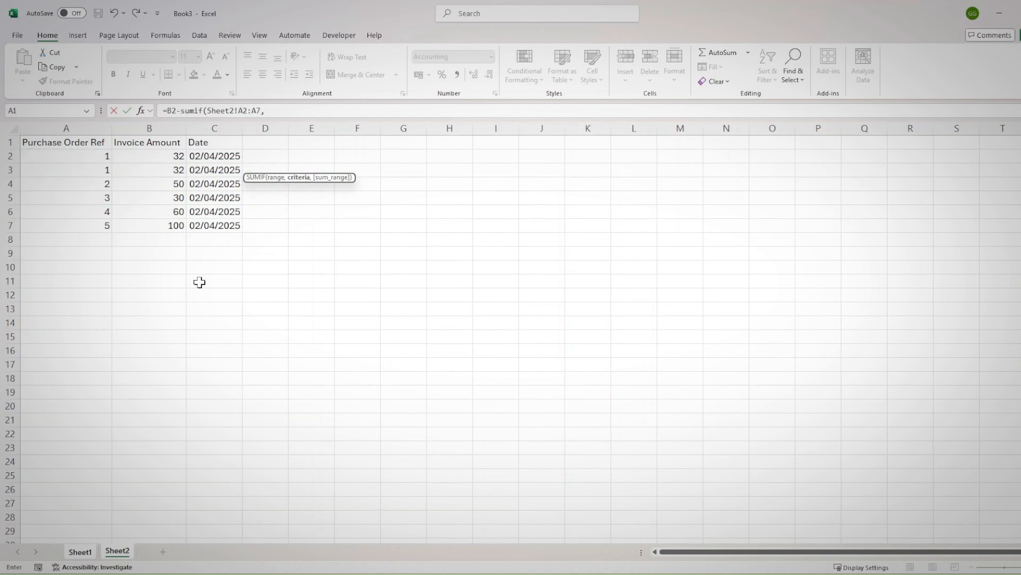
Complete the SUMIF in C2 with Sheet1!A2 as criteria and Sheet2!B2:B7 as sum range, accepting the formula correction
{"action": "left_click", "coordinate": [79, 551]}
{"action": "left_click", "coordinate": [85, 166]}
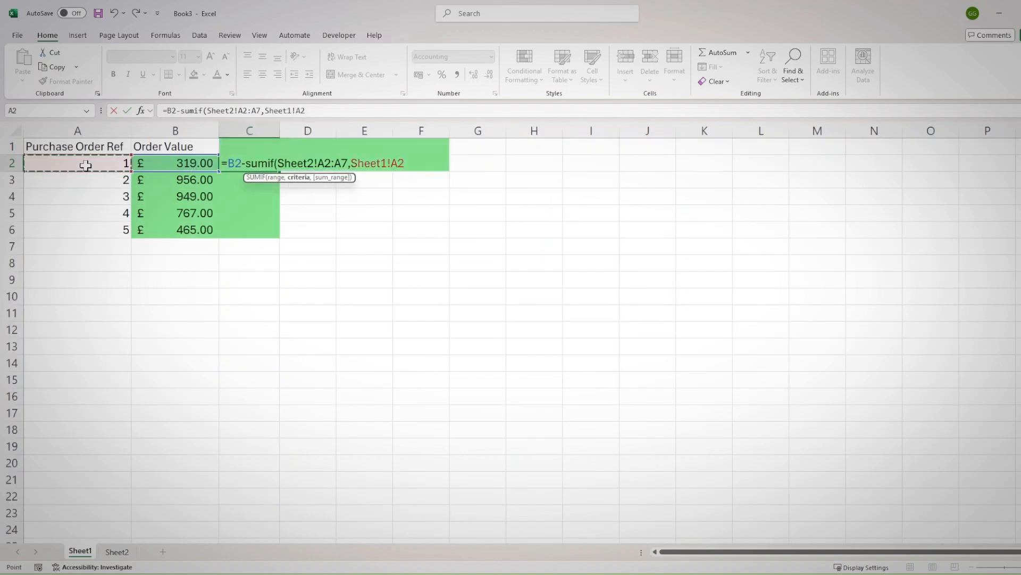
{"action": "type", "text": ","}
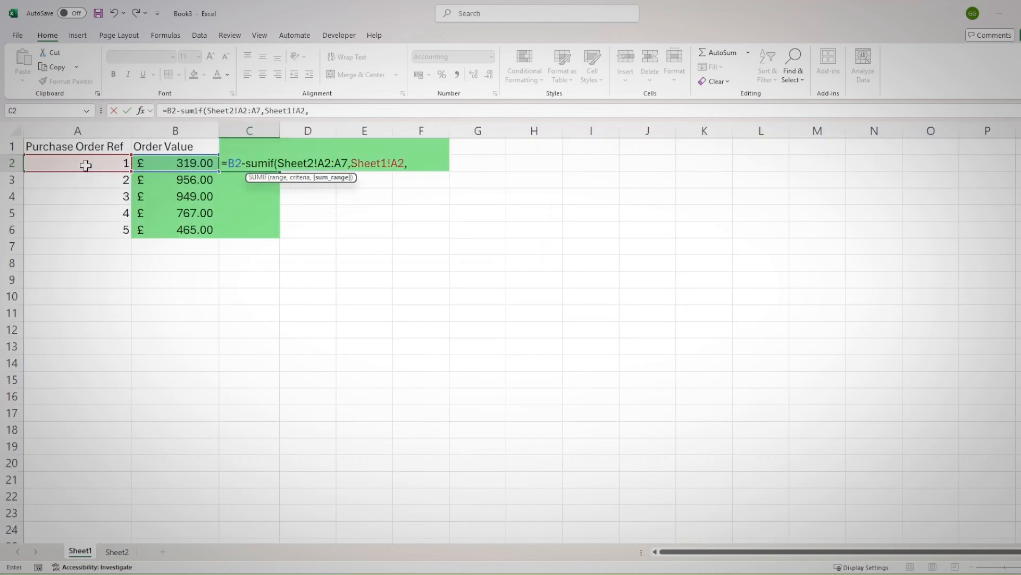
{"action": "left_click", "coordinate": [118, 553]}
{"action": "left_click_drag", "start_coordinate": [151, 157], "coordinate": [150, 224]}
{"action": "key", "text": "Return"}
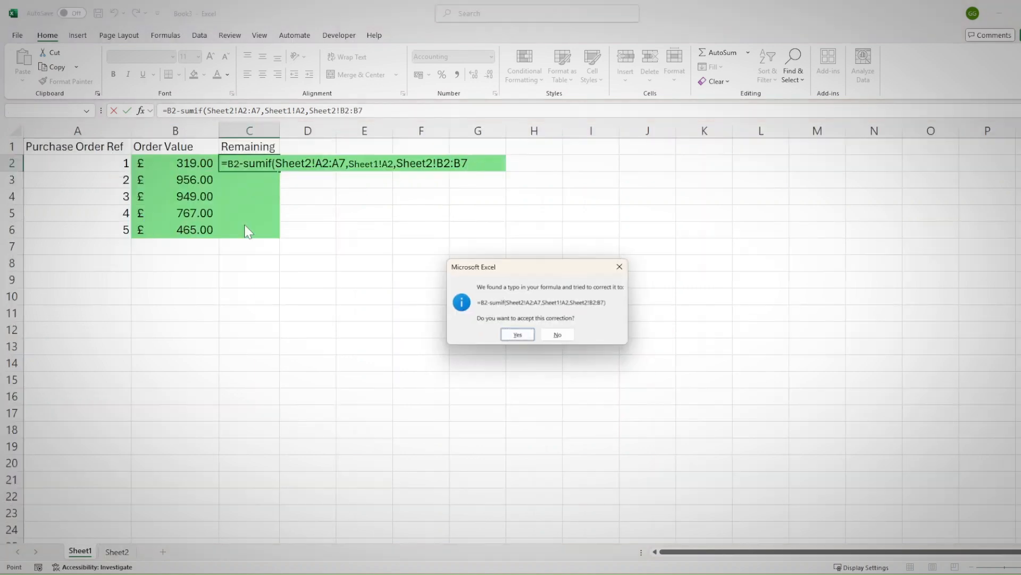
{"action": "left_click", "coordinate": [529, 332]}
Fill the Remaining formula from C2 down through C6
{"action": "left_click", "coordinate": [246, 163]}
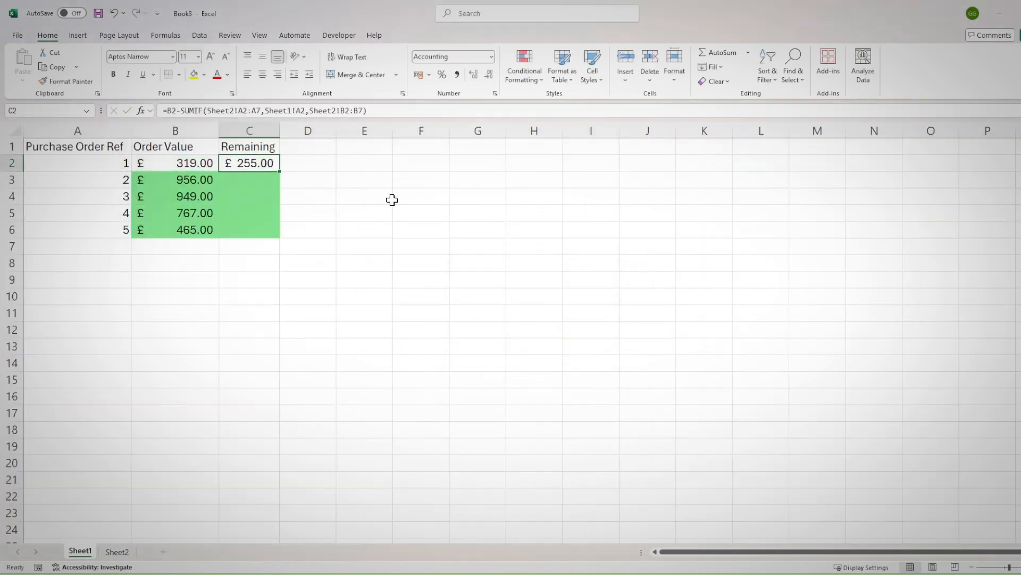
{"action": "double_click", "coordinate": [282, 173]}
{"action": "left_click_drag", "start_coordinate": [259, 167], "coordinate": [272, 229]}
{"action": "left_click", "coordinate": [261, 224]}
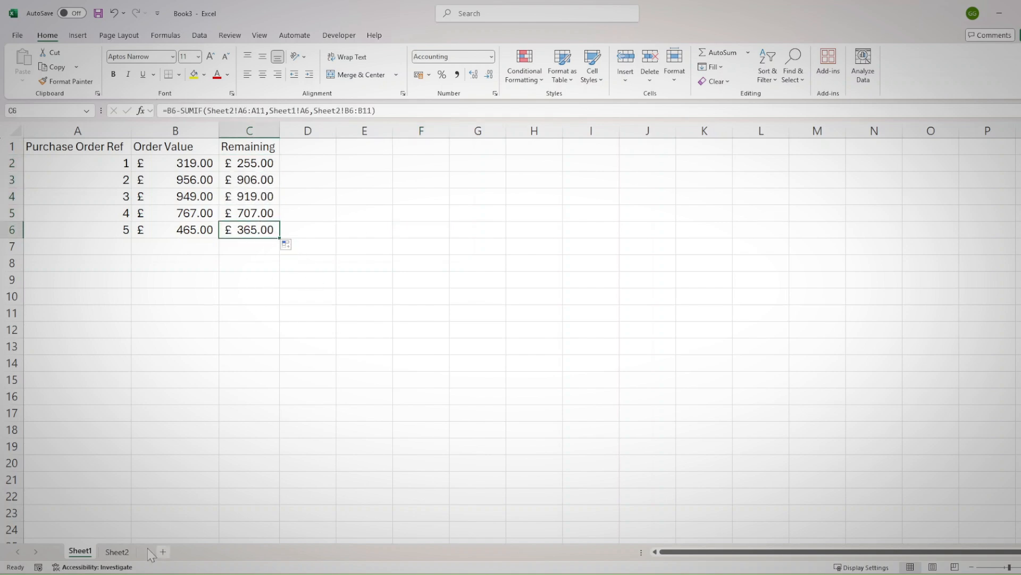
Set the Invoice Amount for purchase order 5 on Sheet2 to 465
{"action": "left_click", "coordinate": [117, 551]}
{"action": "left_click", "coordinate": [132, 228]}
{"action": "type", "text": "465"}
{"action": "key", "text": "Return"}
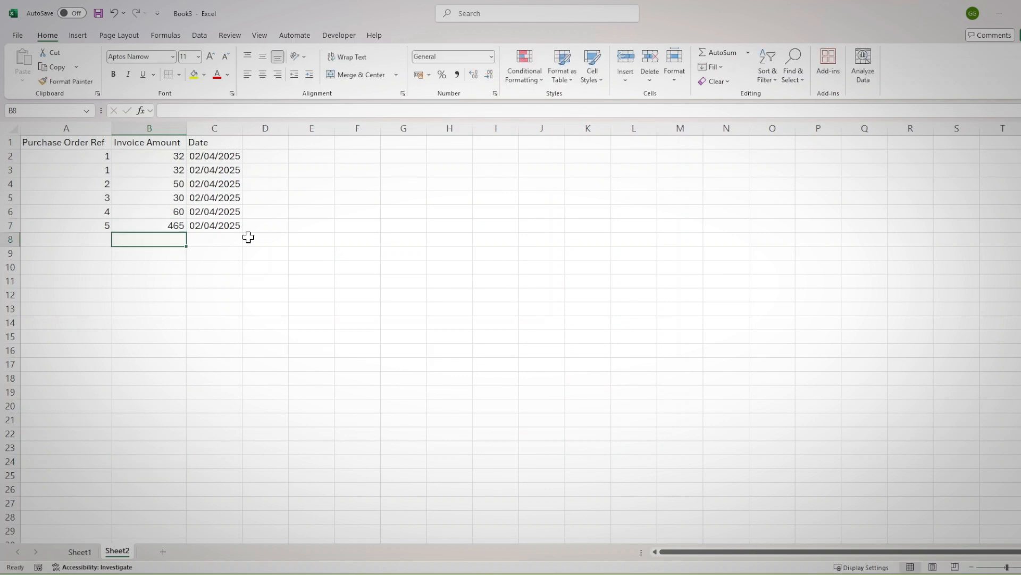
Extend the =$C2=0 conditional formatting rule on Sheet1 so it applies to =$A$2:$C$6
{"action": "left_click", "coordinate": [80, 552]}
{"action": "left_click", "coordinate": [258, 229]}
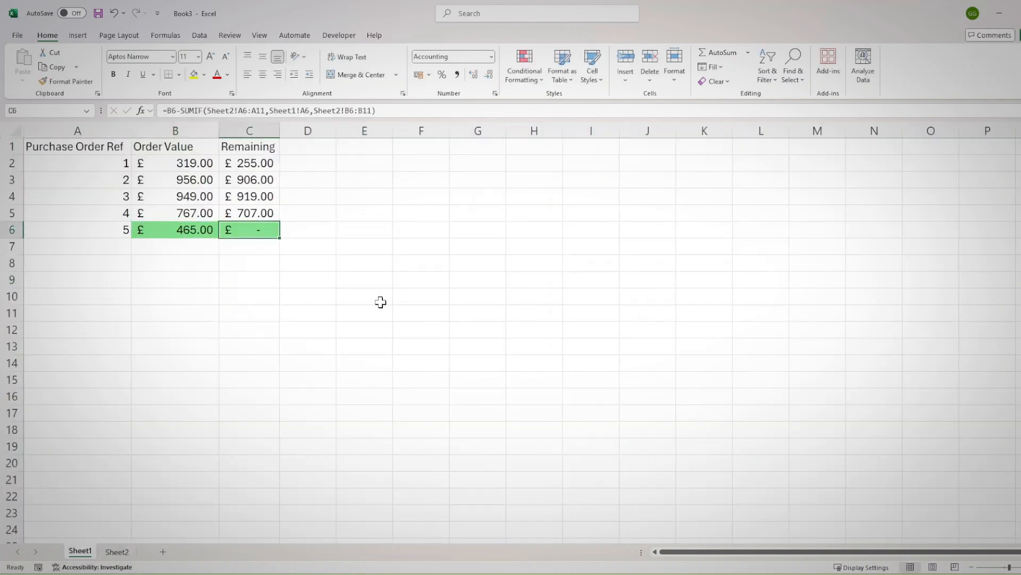
{"action": "left_click", "coordinate": [135, 235]}
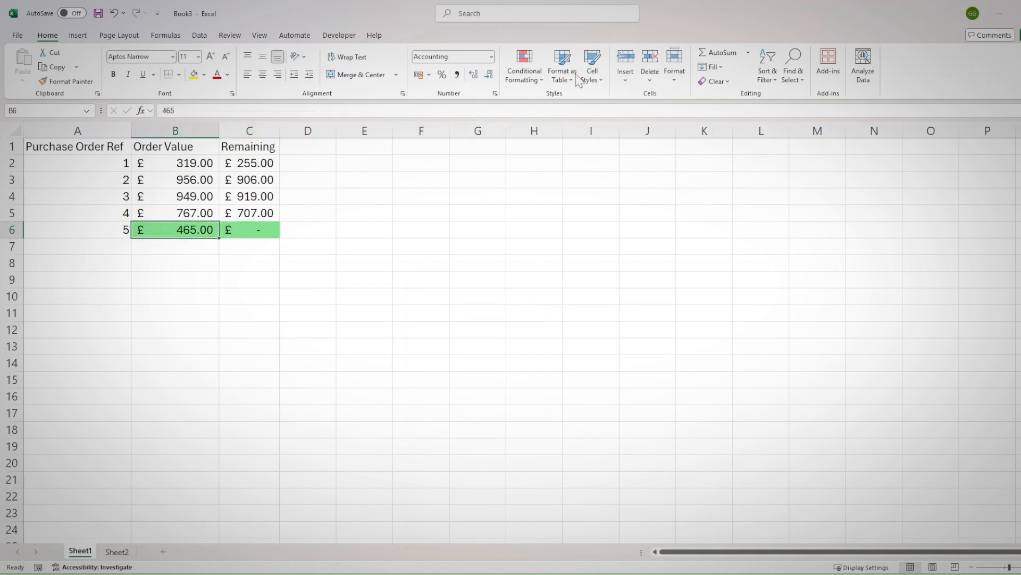
{"action": "left_click", "coordinate": [524, 74]}
{"action": "left_click", "coordinate": [544, 248]}
{"action": "left_click", "coordinate": [603, 351]}
{"action": "left_click", "coordinate": [728, 387]}
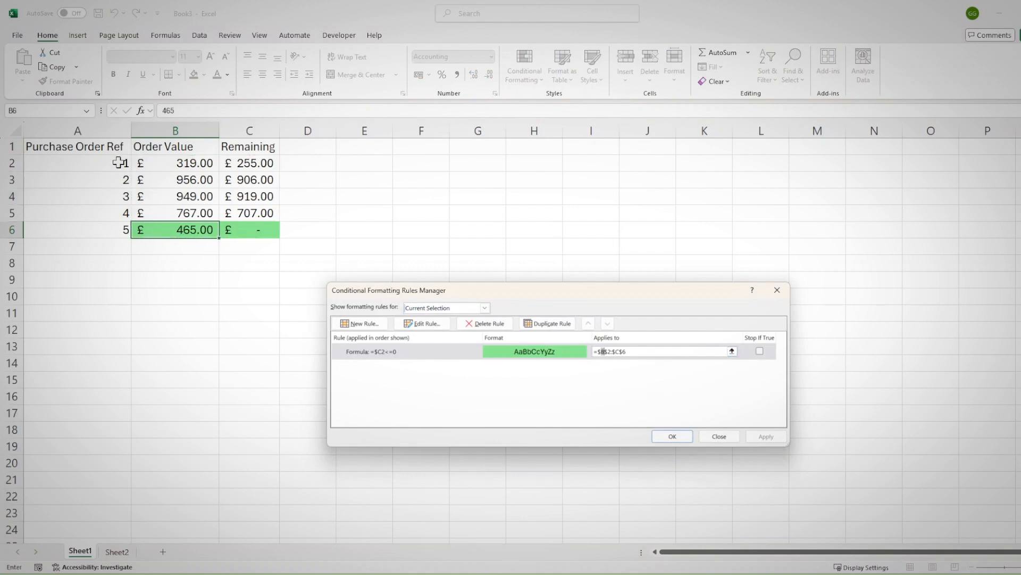
{"action": "left_click", "coordinate": [733, 351]}
{"action": "key", "text": "BackSpace"}
{"action": "left_click_drag", "start_coordinate": [106, 161], "coordinate": [242, 231]}
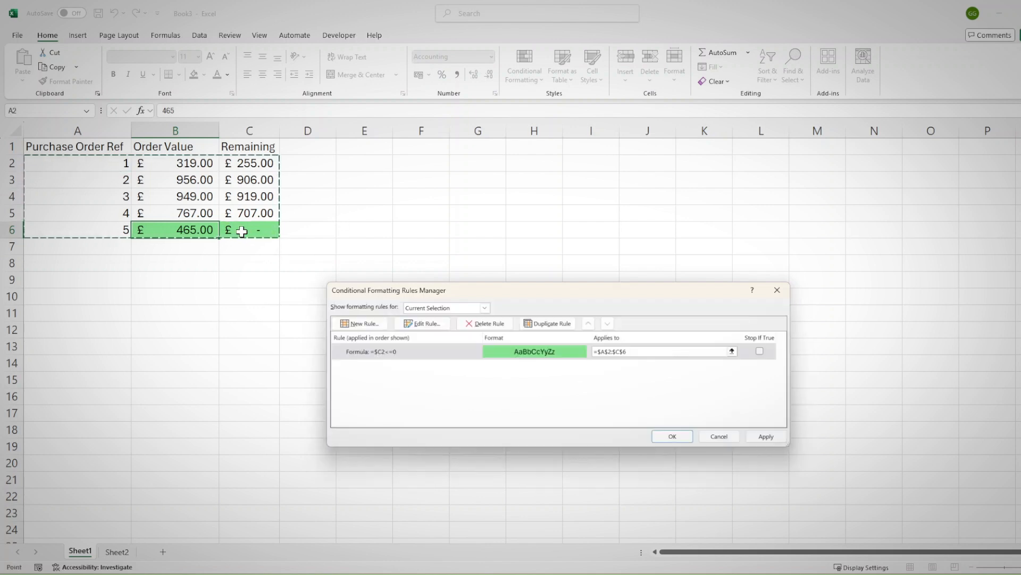
{"action": "left_click", "coordinate": [766, 438]}
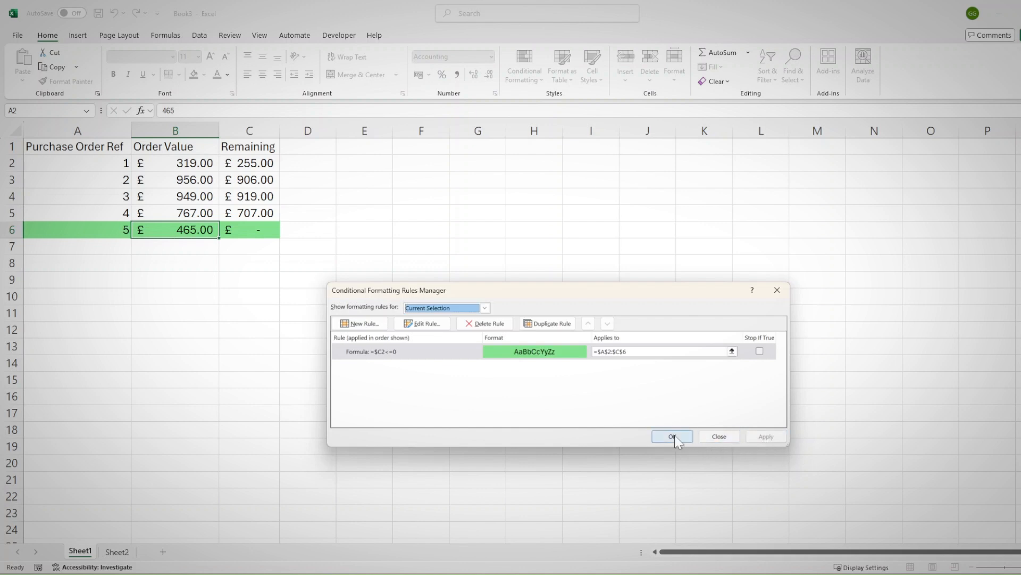
{"action": "left_click", "coordinate": [673, 436]}
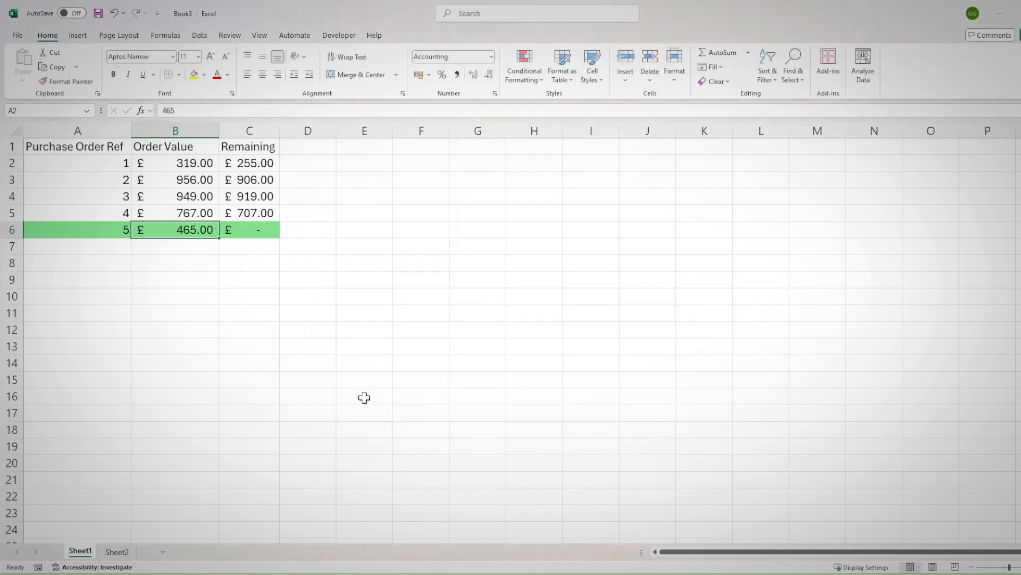
Convert the invoice data in Sheet2 range A1:C7 into a table with headers
{"action": "left_click", "coordinate": [118, 551]}
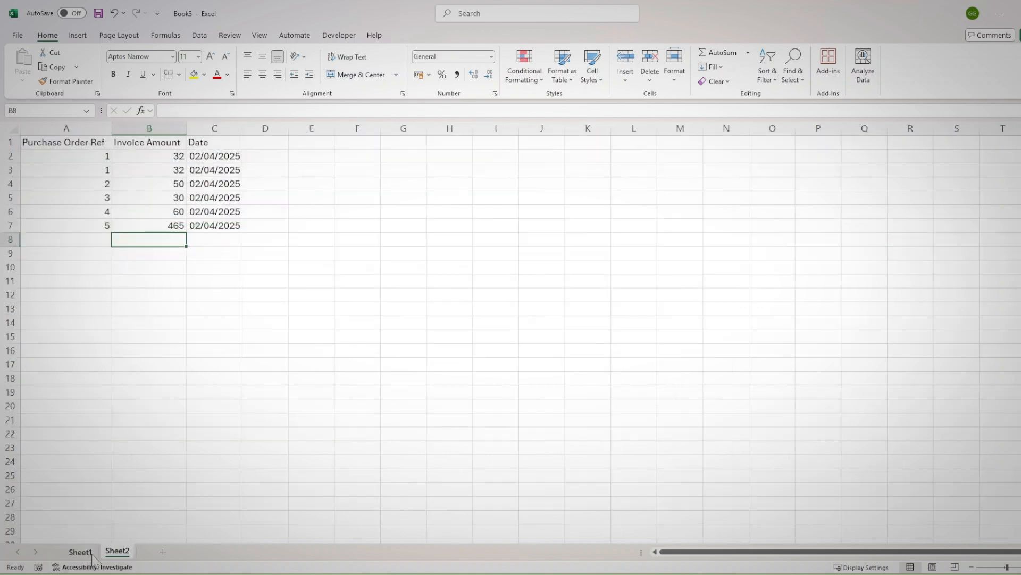
{"action": "left_click", "coordinate": [89, 554]}
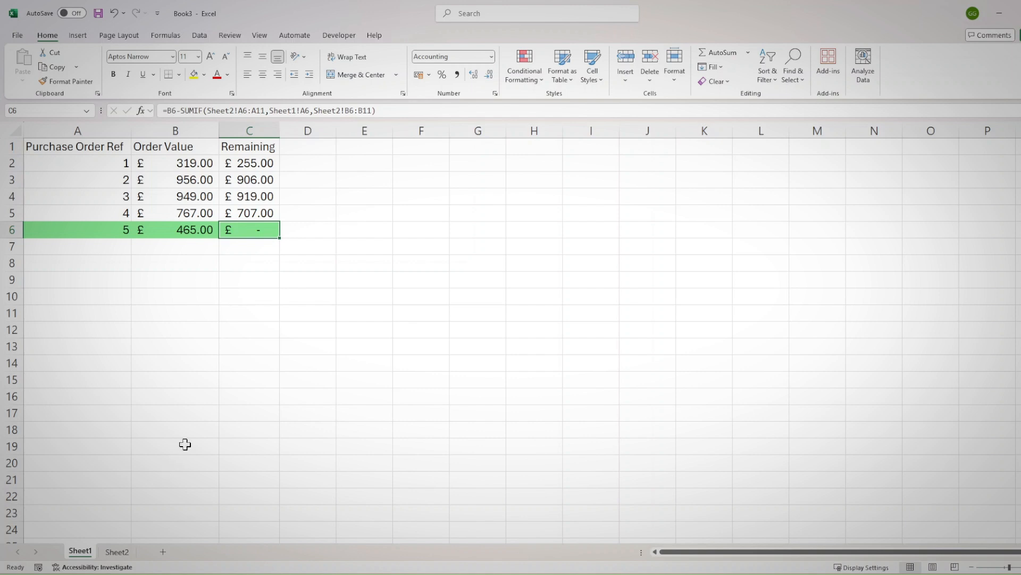
{"action": "left_click", "coordinate": [117, 552]}
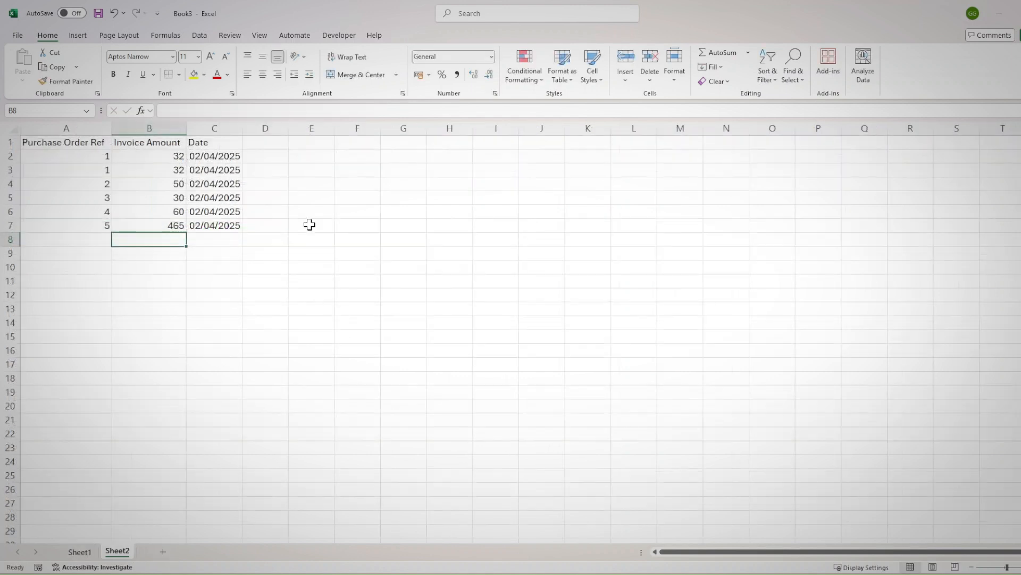
{"action": "left_click", "coordinate": [166, 158]}
{"action": "left_click", "coordinate": [183, 226]}
{"action": "left_click", "coordinate": [205, 228]}
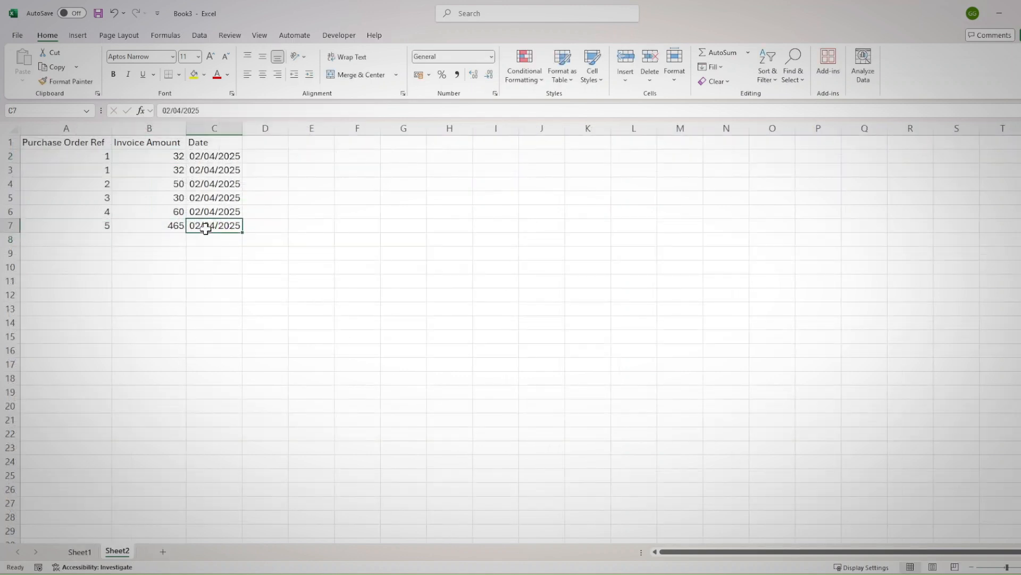
{"action": "left_click_drag", "start_coordinate": [91, 139], "coordinate": [206, 220]}
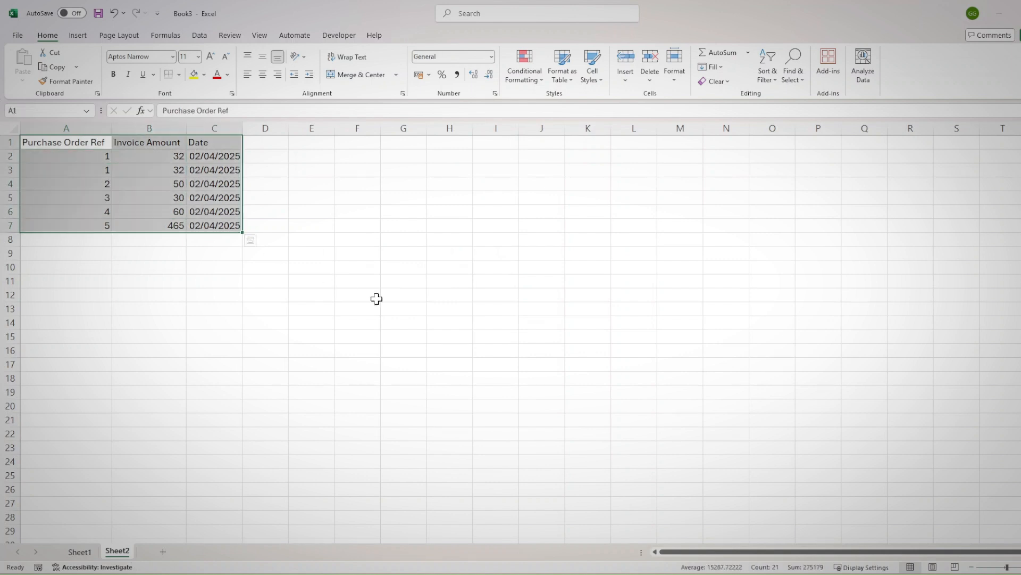
{"action": "key", "text": "ctrl+t"}
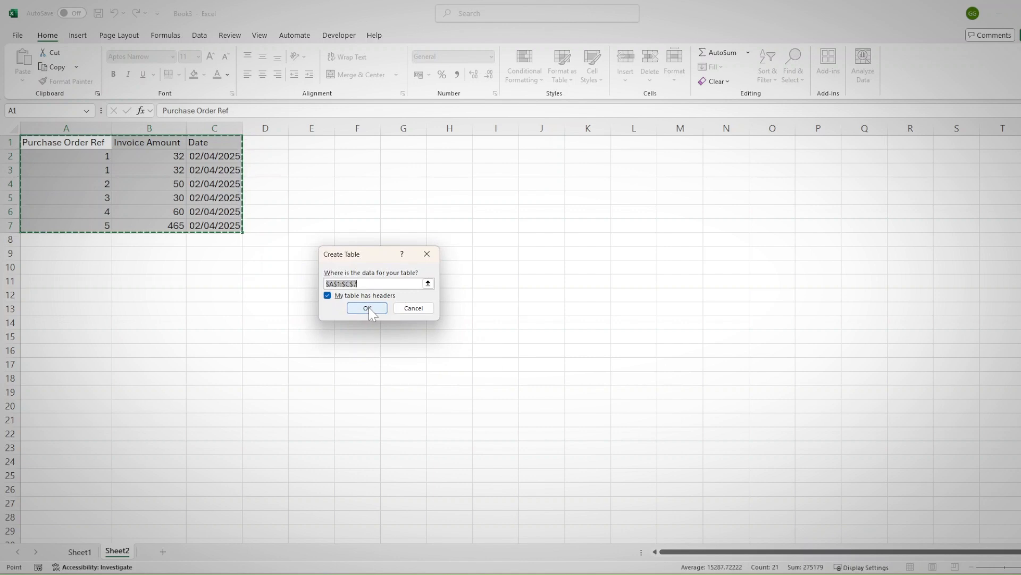
{"action": "left_click", "coordinate": [366, 307]}
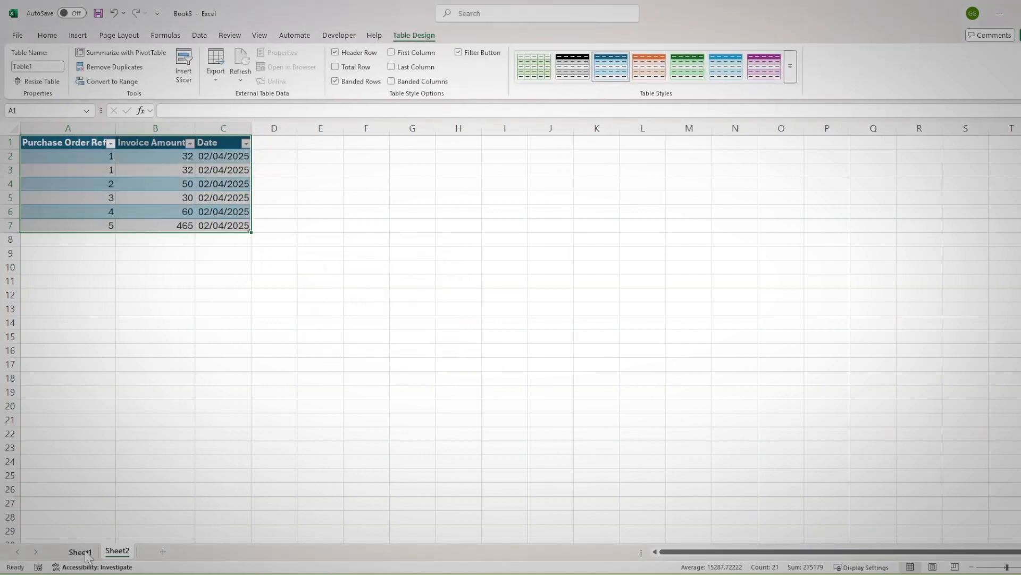
Add a Sheet2 invoice row for purchase order 2 with amount 32 and date 02/04/2025, and select Remaining cell C2 on Sheet1
{"action": "left_click", "coordinate": [54, 242]}
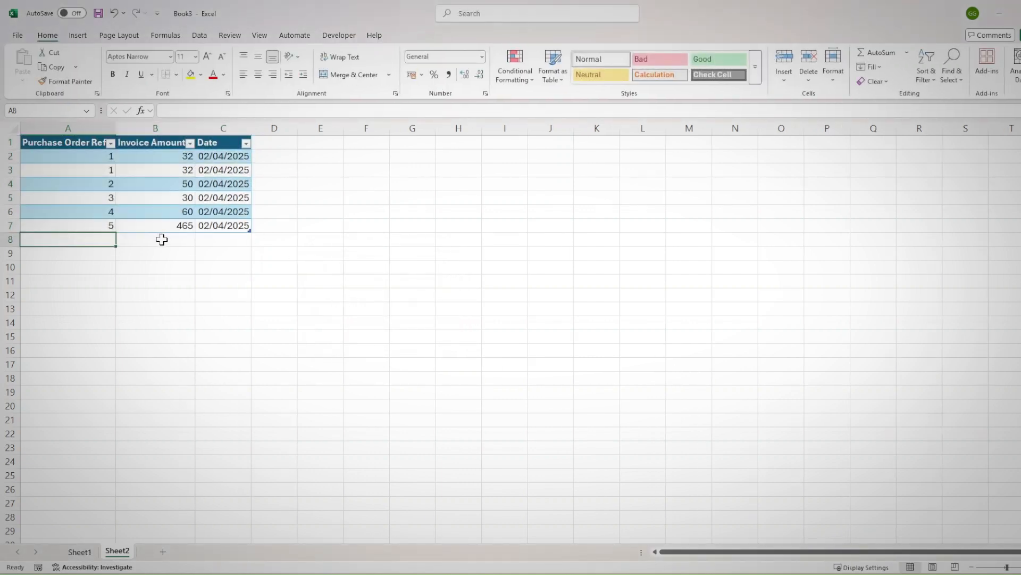
{"action": "type", "text": "2"}
{"action": "key", "text": "Tab"}
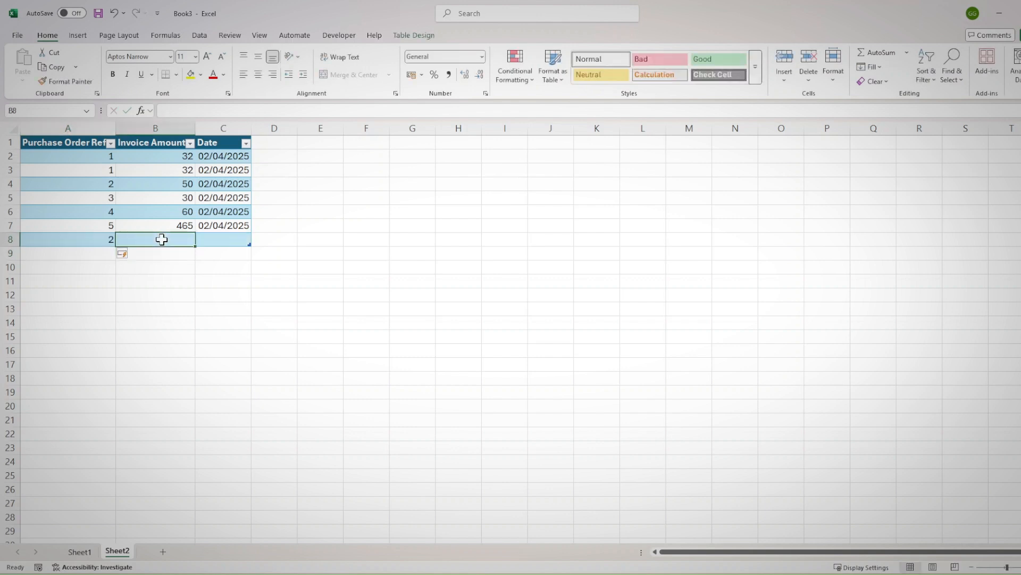
{"action": "type", "text": "32"}
{"action": "key", "text": "Tab"}
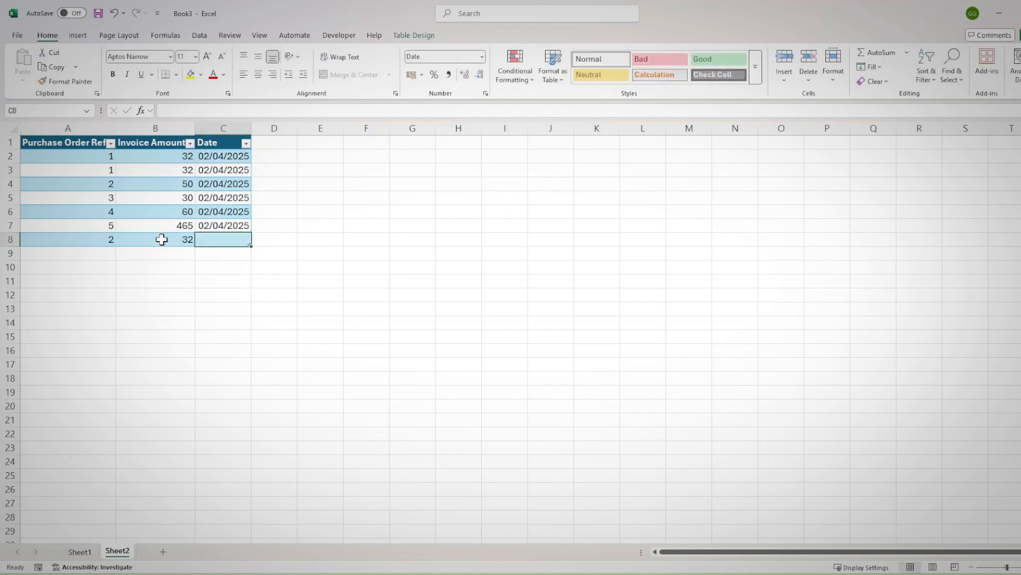
{"action": "key", "text": "ctrl+semicolon"}
{"action": "key", "text": "Down"}
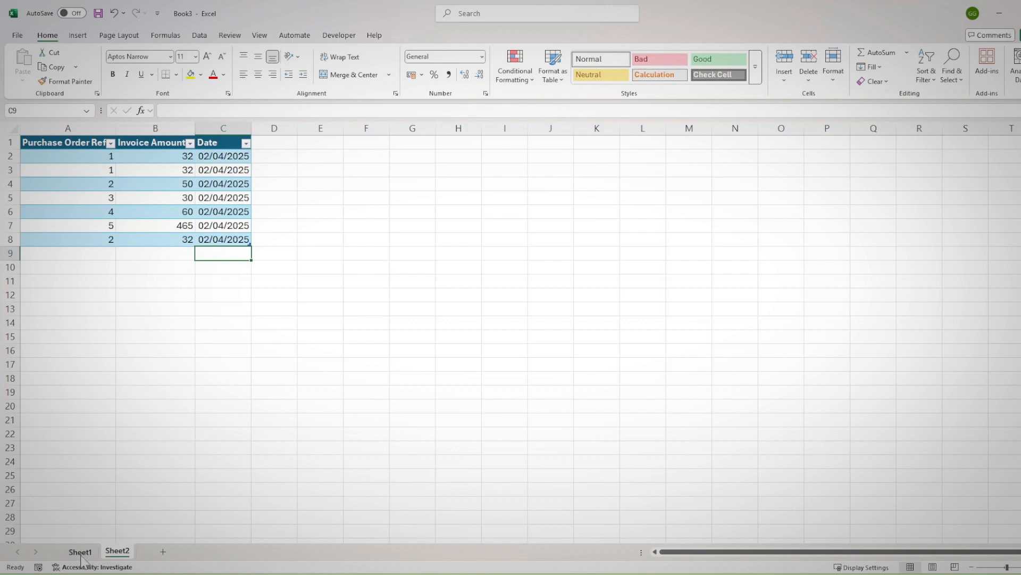
{"action": "left_click", "coordinate": [81, 553]}
{"action": "left_click", "coordinate": [254, 166]}
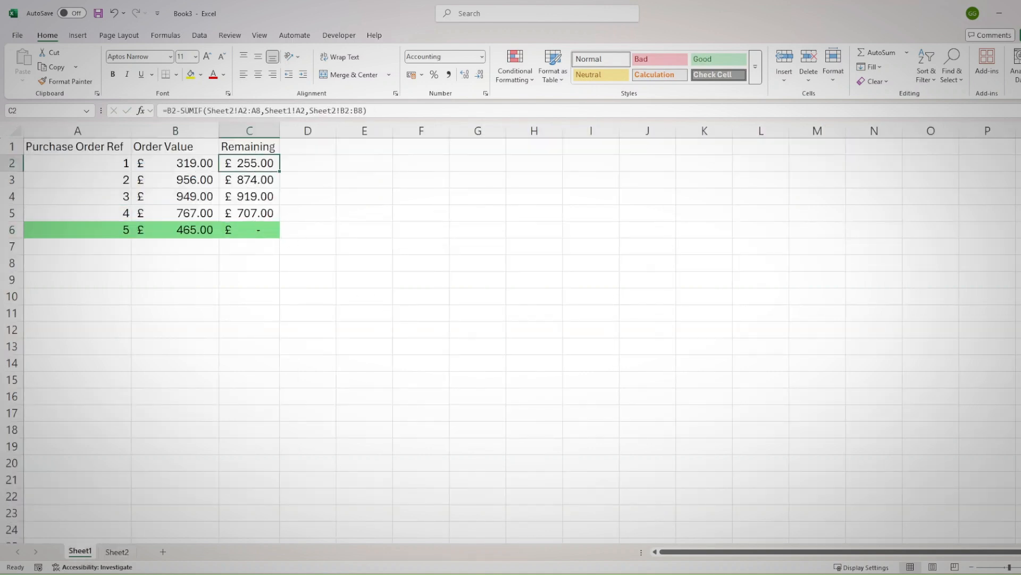
{"action": "left_click_drag", "start_coordinate": [261, 111], "coordinate": [204, 110]}
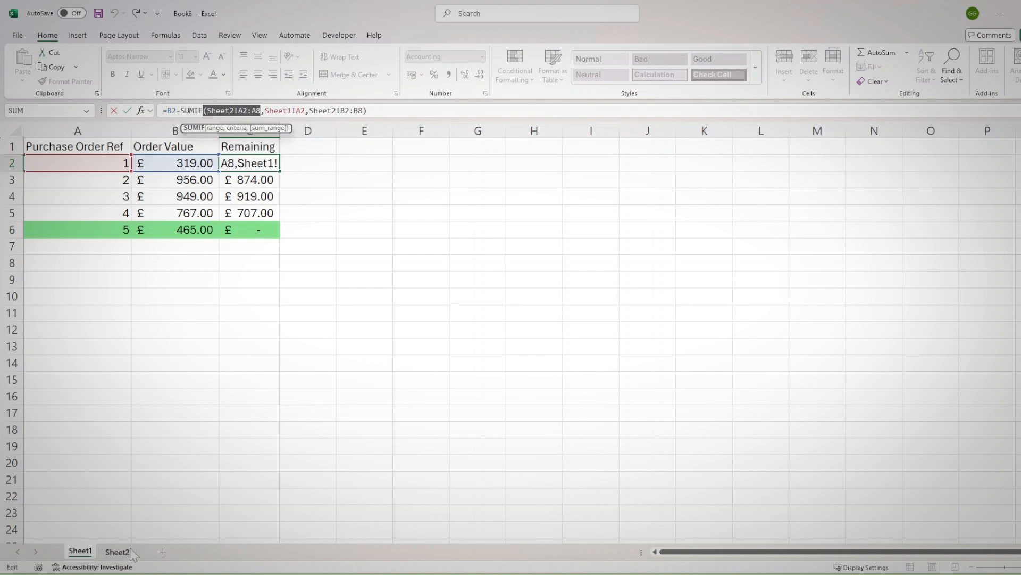
{"action": "key", "text": "BackSpace"}
{"action": "key", "text": "Return"}
{"action": "left_click", "coordinate": [515, 353]}
{"action": "key", "text": "Escape"}
Replace the SUMIF range in the Sheet1 C2 formula with Table1[Purchase Order Ref]
{"action": "left_click_drag", "start_coordinate": [204, 110], "coordinate": [261, 111]}
{"action": "key", "text": "BackSpace"}
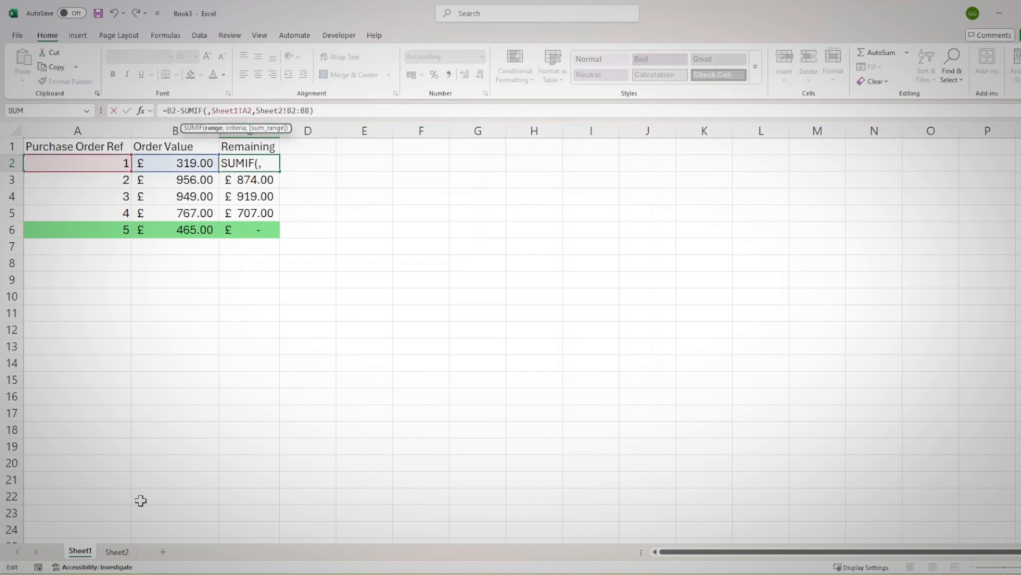
{"action": "left_click", "coordinate": [114, 553]}
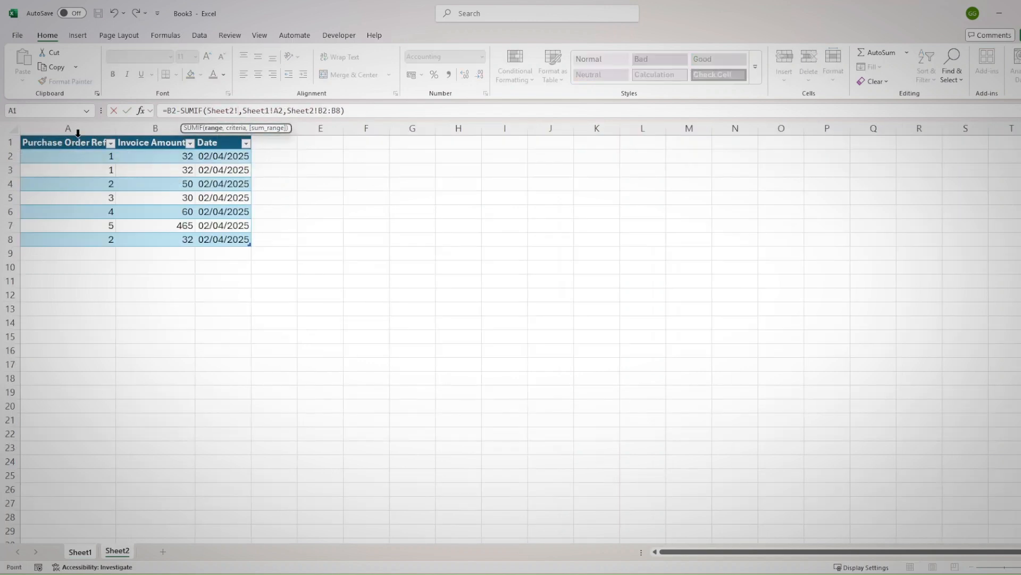
{"action": "left_click", "coordinate": [78, 133]}
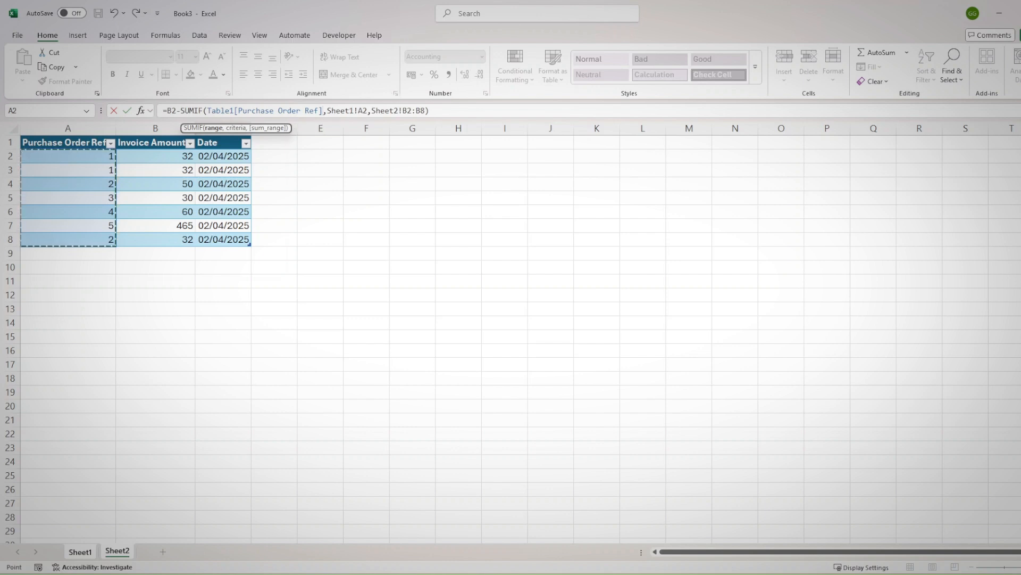
Replace the SUMIF sum range in the C2 formula with Table1[Invoice Amount] and accept the formula
{"action": "left_click_drag", "start_coordinate": [426, 110], "coordinate": [372, 110]}
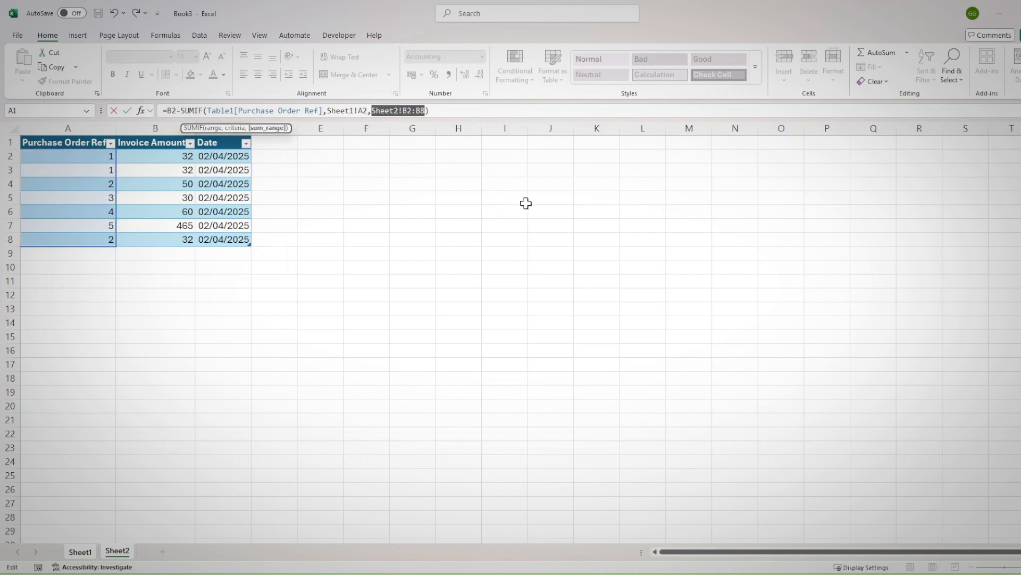
{"action": "key", "text": "BackSpace"}
{"action": "left_click", "coordinate": [163, 124]}
{"action": "left_click", "coordinate": [154, 141]}
{"action": "left_click", "coordinate": [154, 137]}
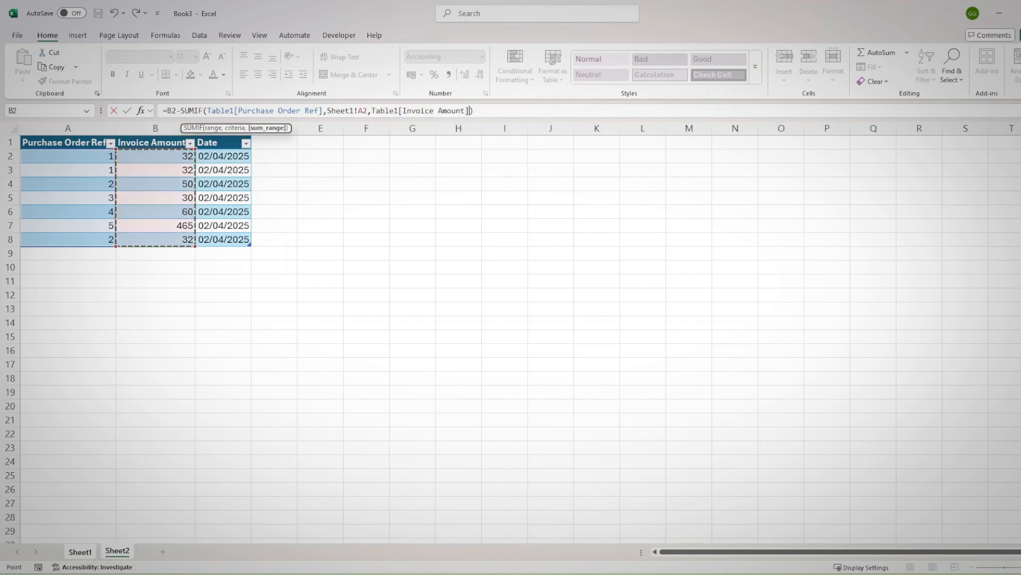
{"action": "key", "text": "Return"}
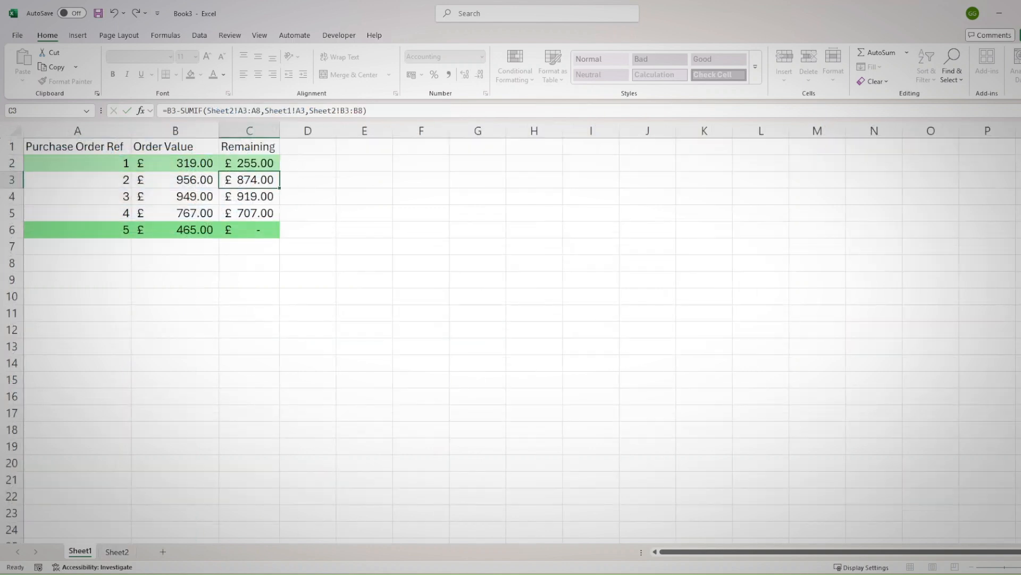
Fill the table-based Remaining formula on Sheet1 from C2 down through C6
{"action": "left_click", "coordinate": [263, 161]}
{"action": "double_click", "coordinate": [281, 176]}
{"action": "left_click", "coordinate": [391, 240]}
{"action": "left_click", "coordinate": [117, 552]}
{"action": "left_click", "coordinate": [87, 552]}
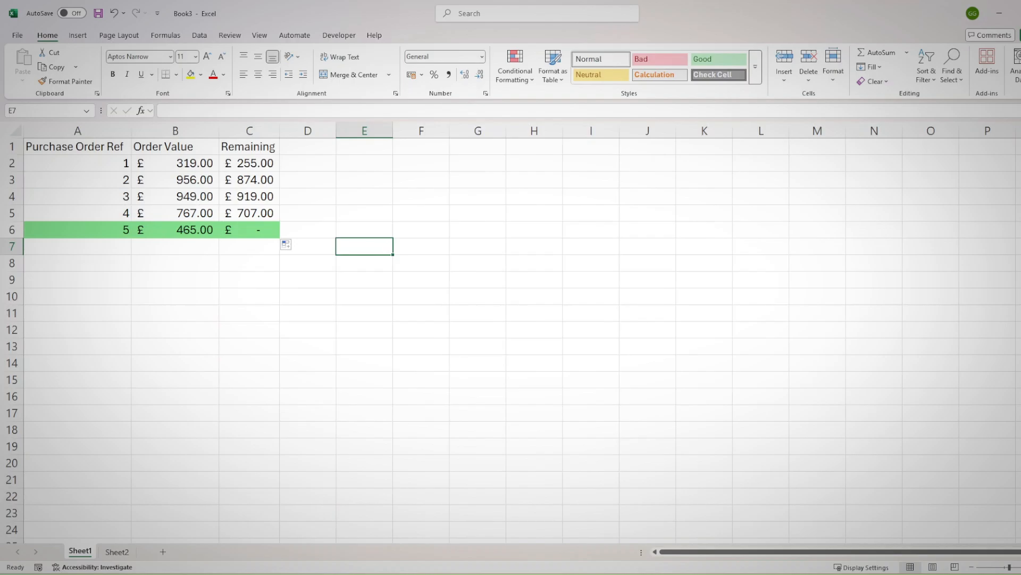